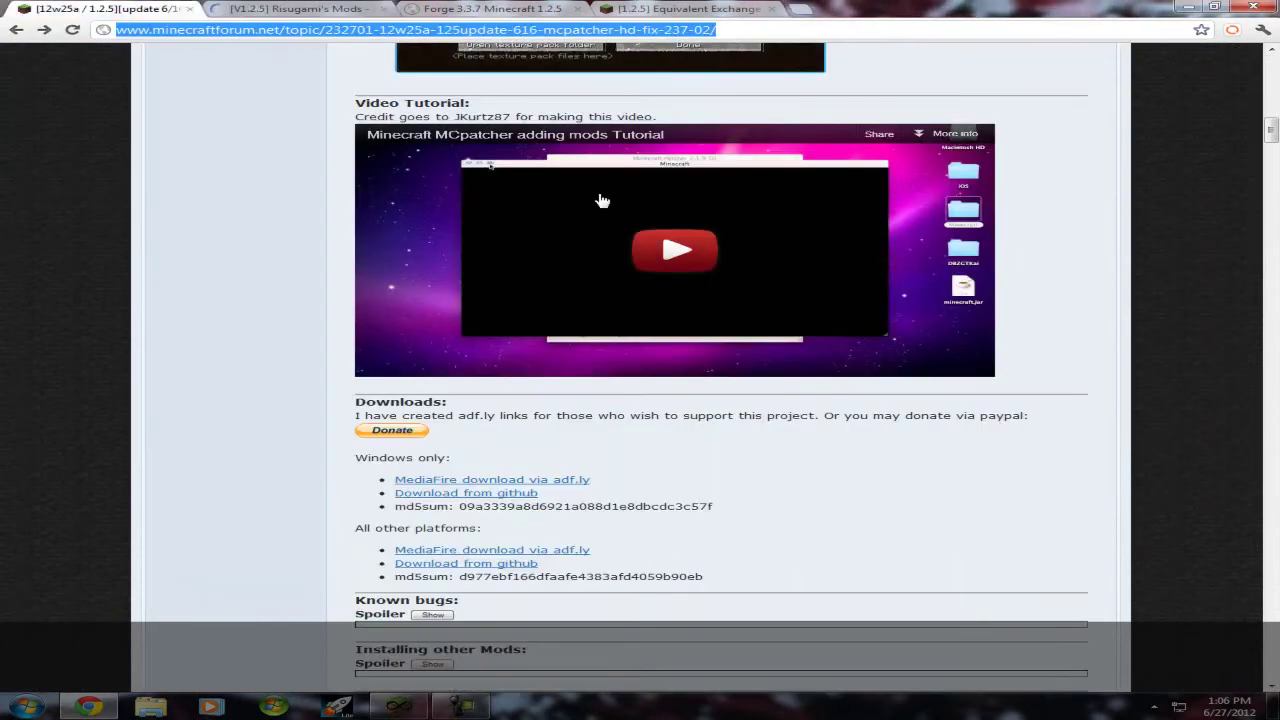
Step: Open the MultiMC page on forkk.net from a search for "multi"
text(multi)
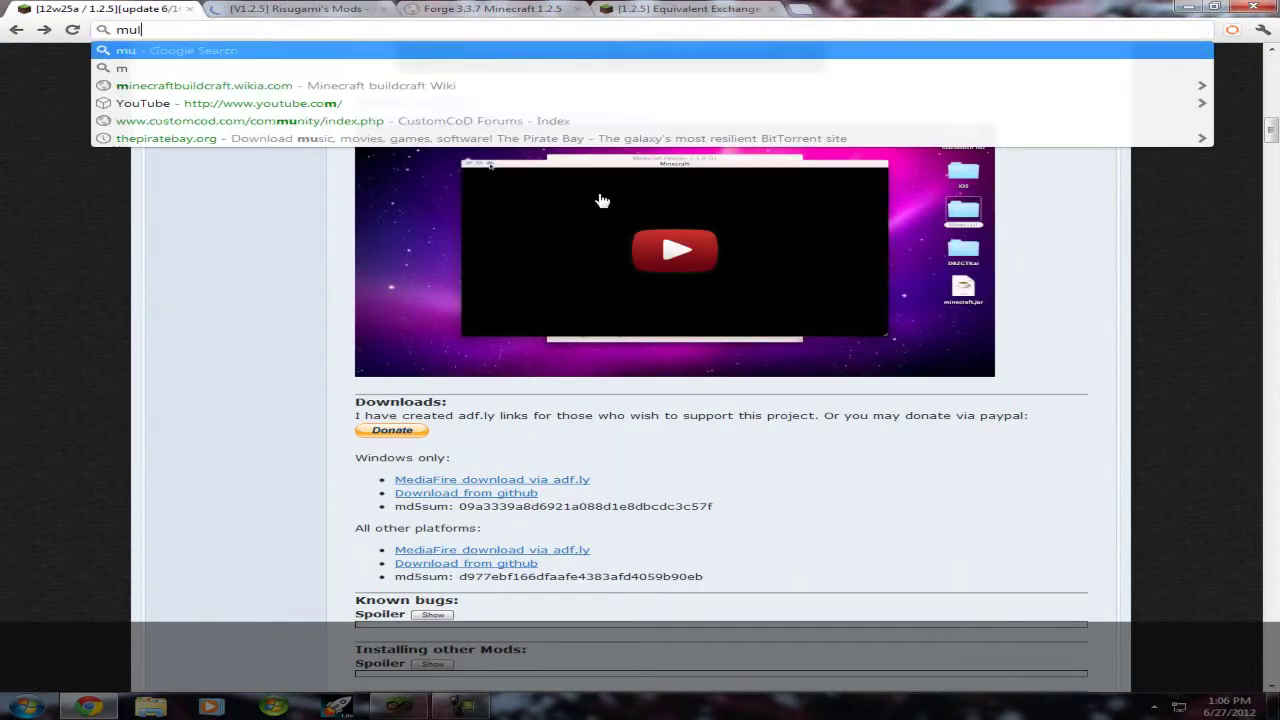
key(Down)
key(Down)
key(Down)
key(Down)
key(Return)
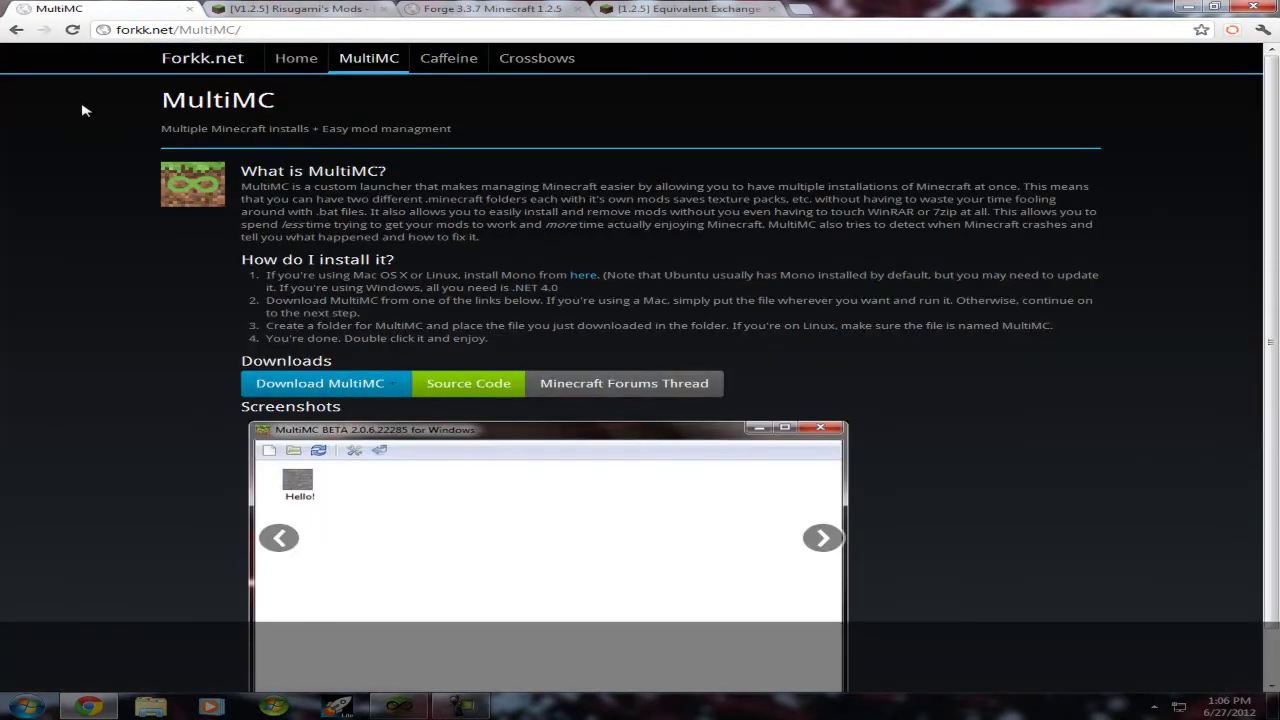
Step: Open the Windows download link for MultiMC, then return to the MultiMC page
click(375, 385)
click(377, 427)
click(201, 34)
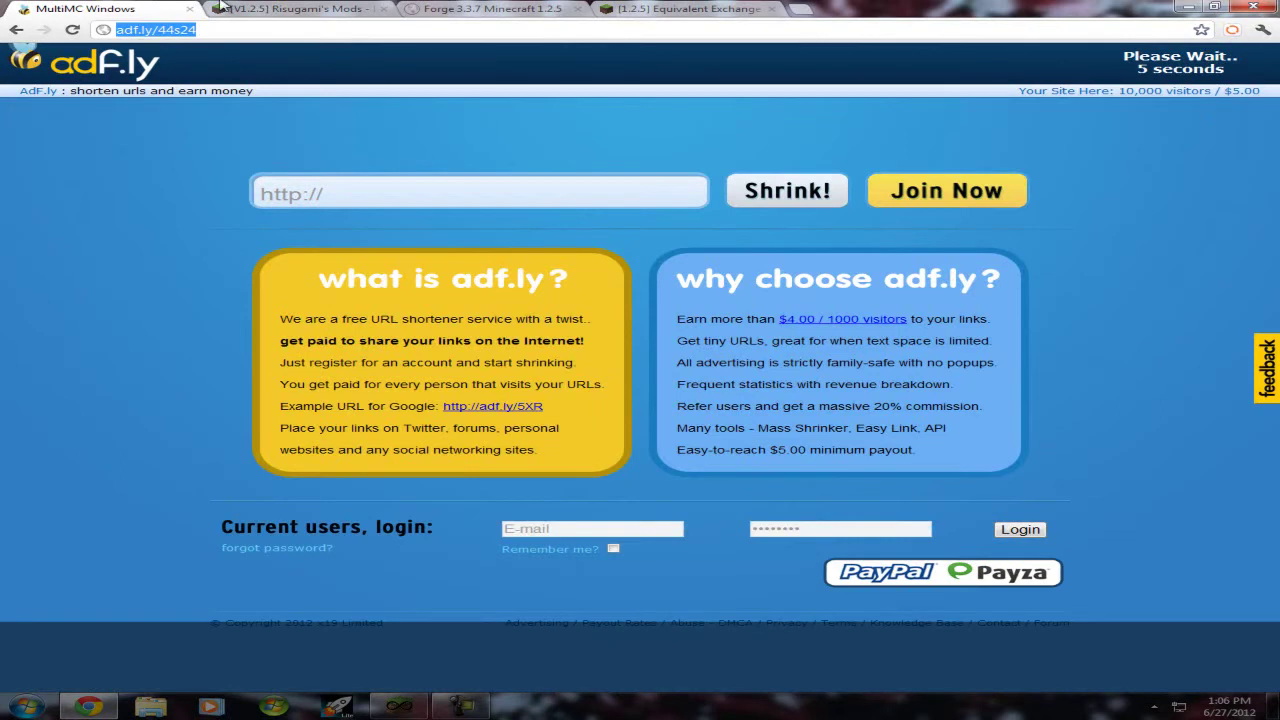
click(12, 30)
click(290, 8)
click(80, 8)
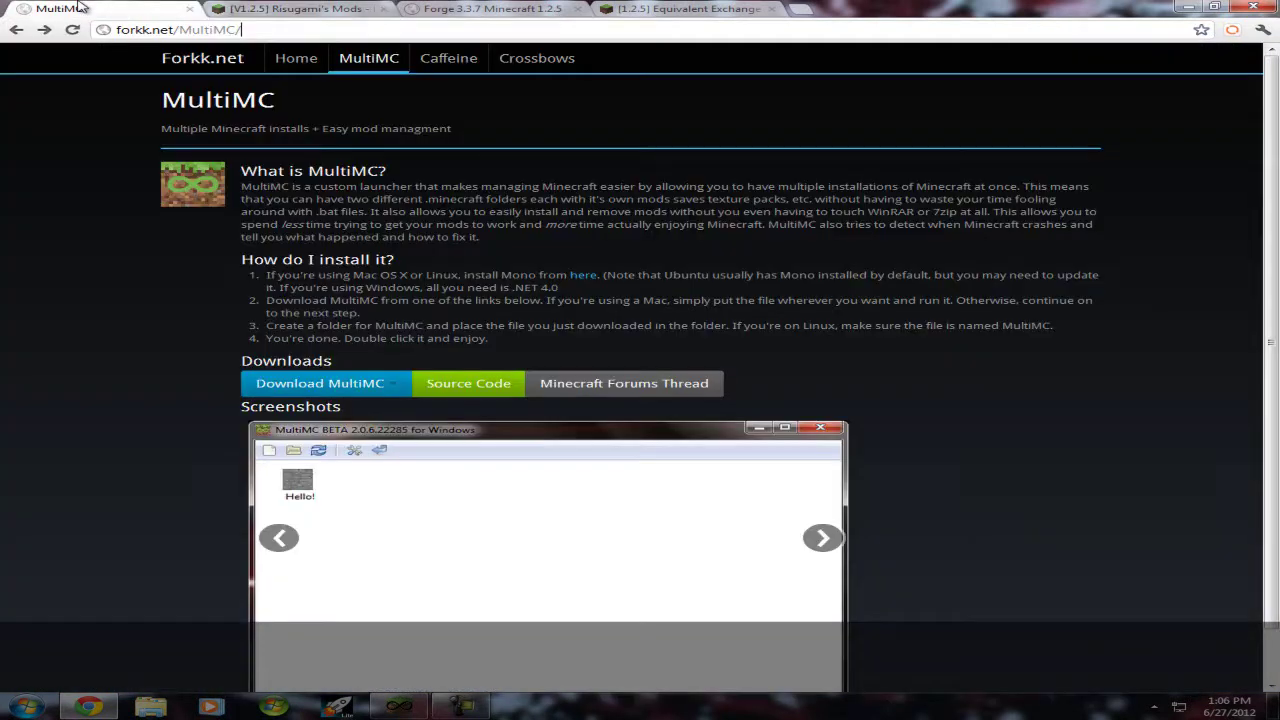
Step: Review the Risugami's Mods, Forge 3.3.7 and Equivalent Exchange 2 pages down to the installation section
click(287, 6)
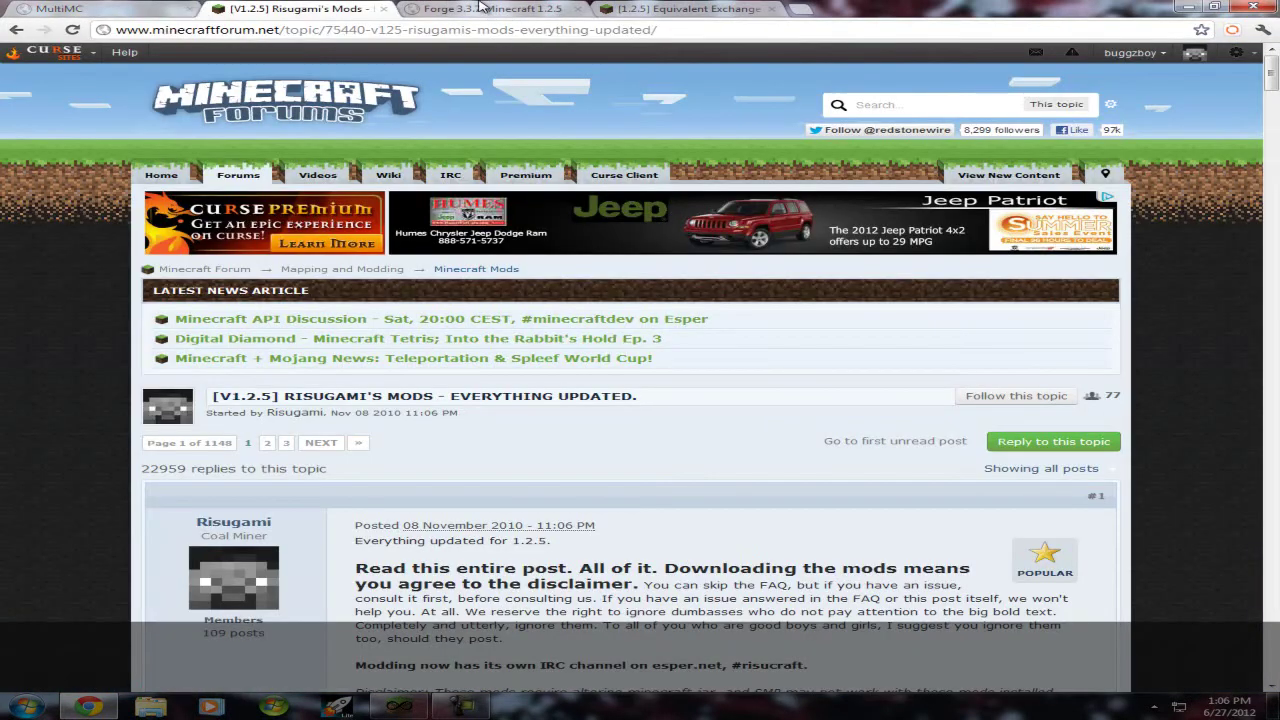
click(481, 8)
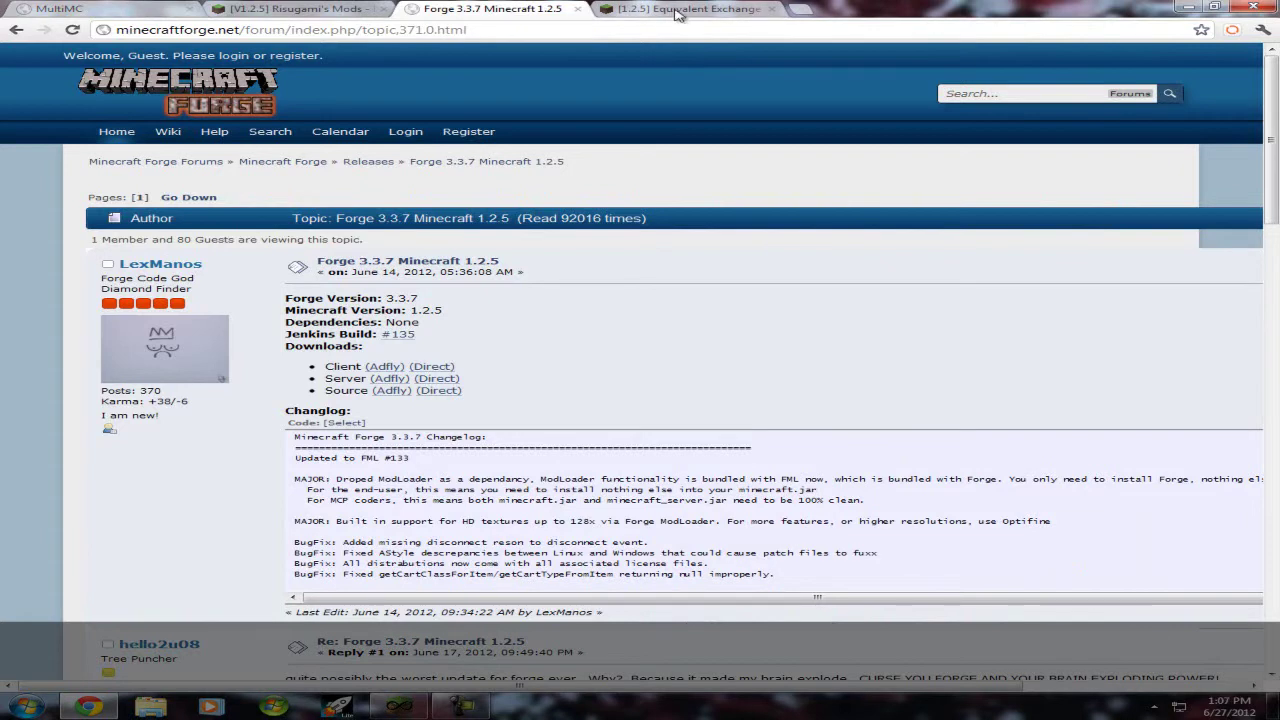
click(692, 6)
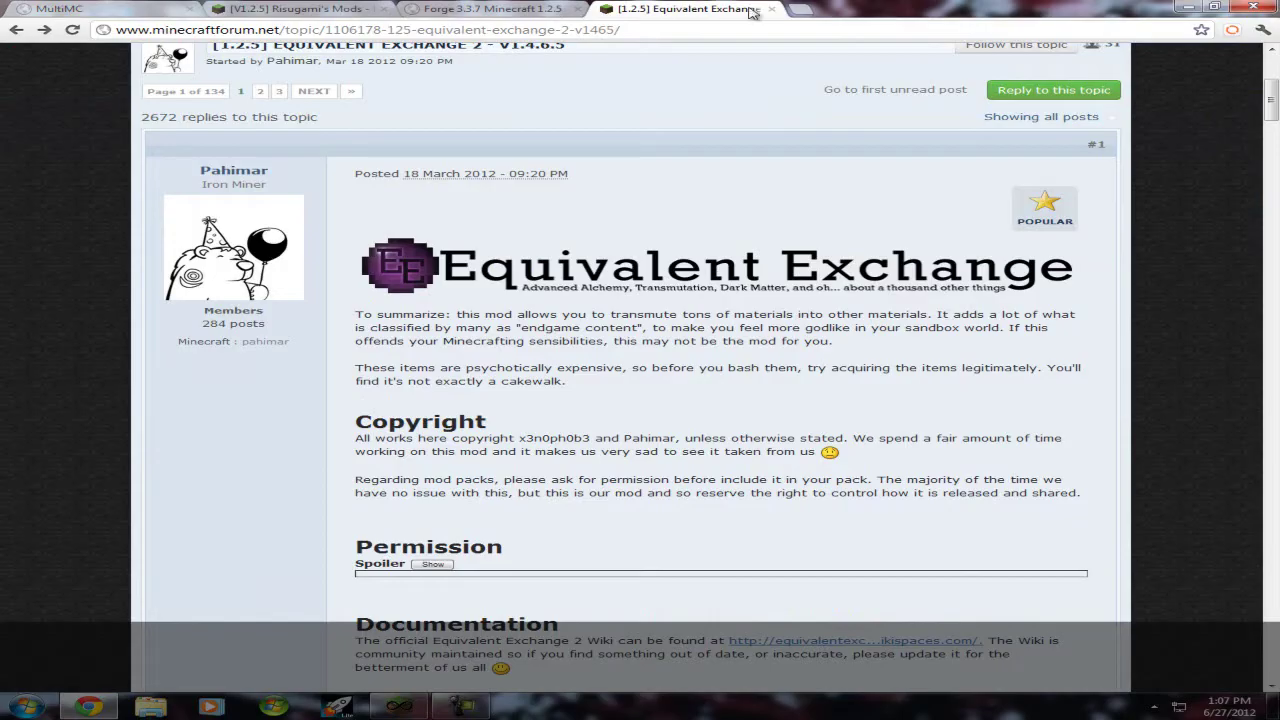
scroll(500, 333, down, 4)
scroll(893, 438, down, 3)
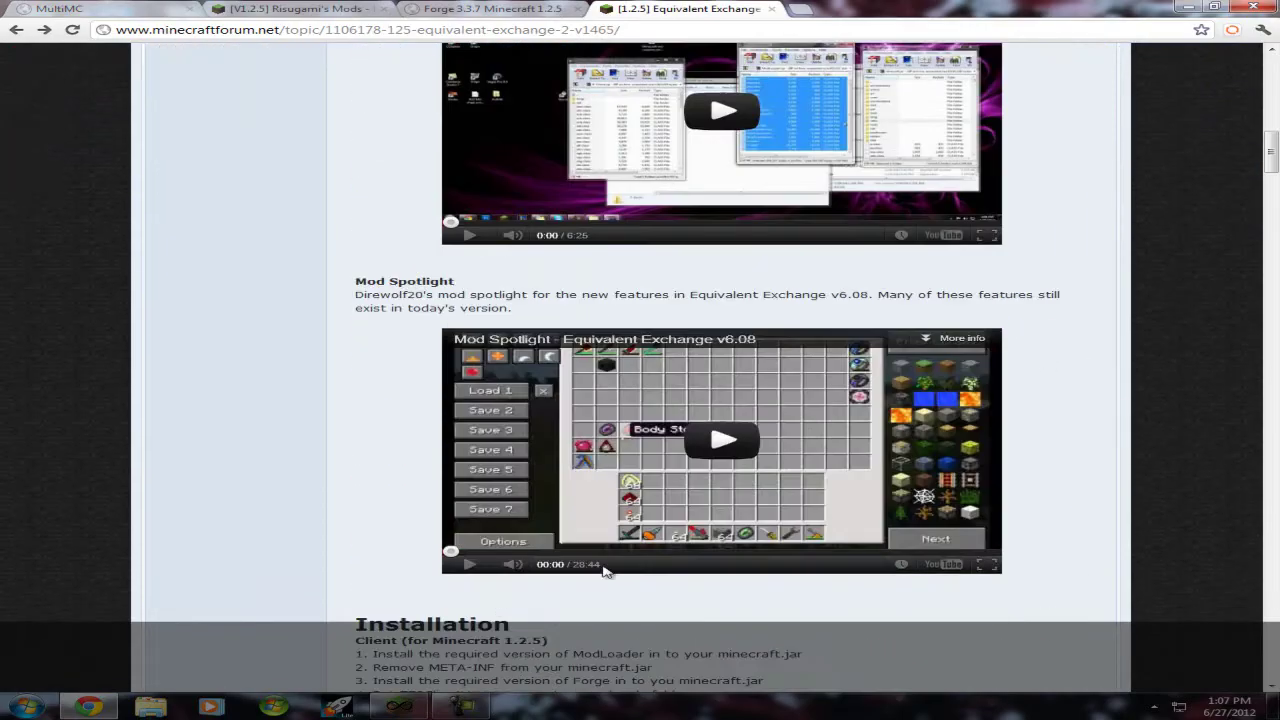
Step: Leave the browser and switch to the MultiMC window on the desktop
click(800, 8)
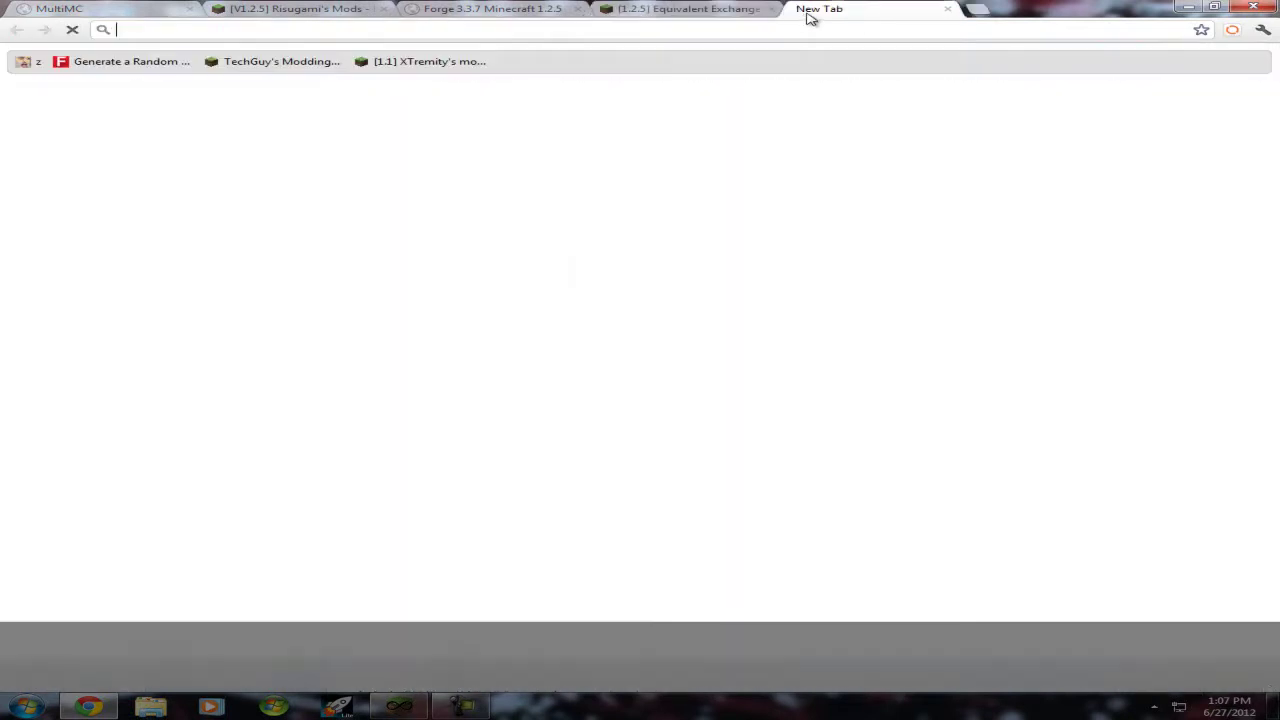
click(965, 9)
key(alt+F4)
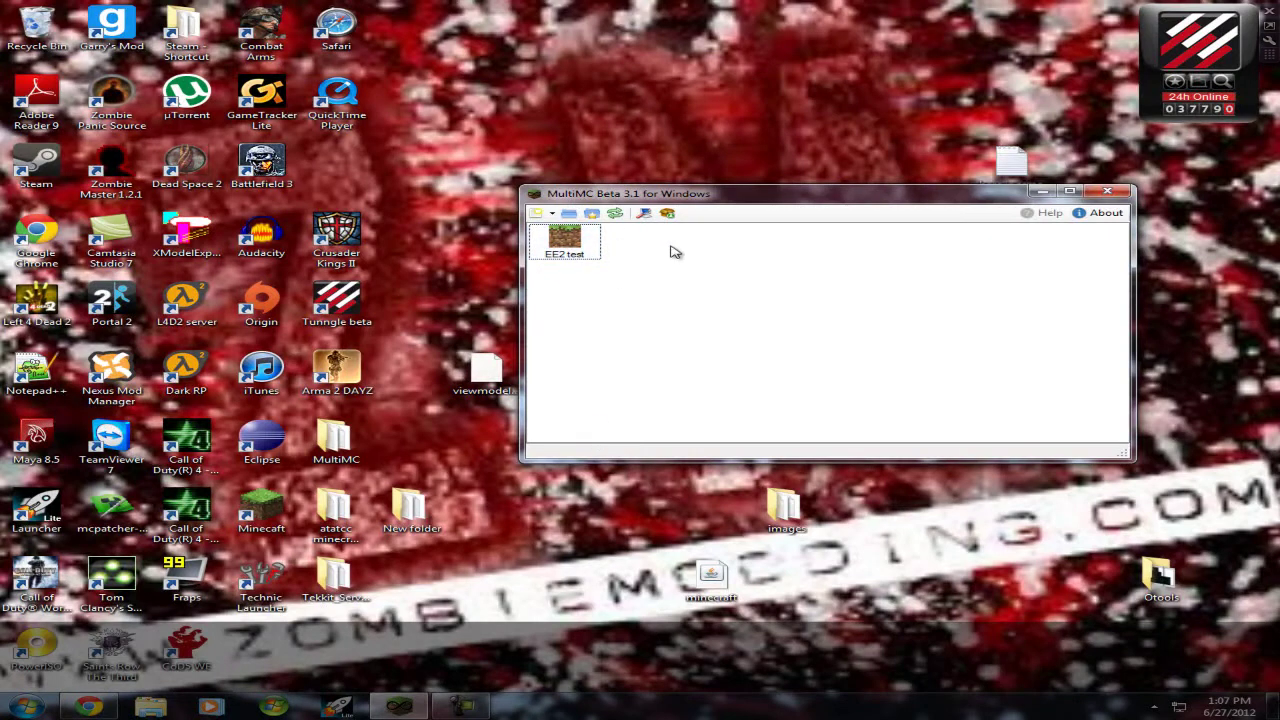
Step: Rename the "EE2 test" instance as "bc,ic,ee"
right_click(553, 234)
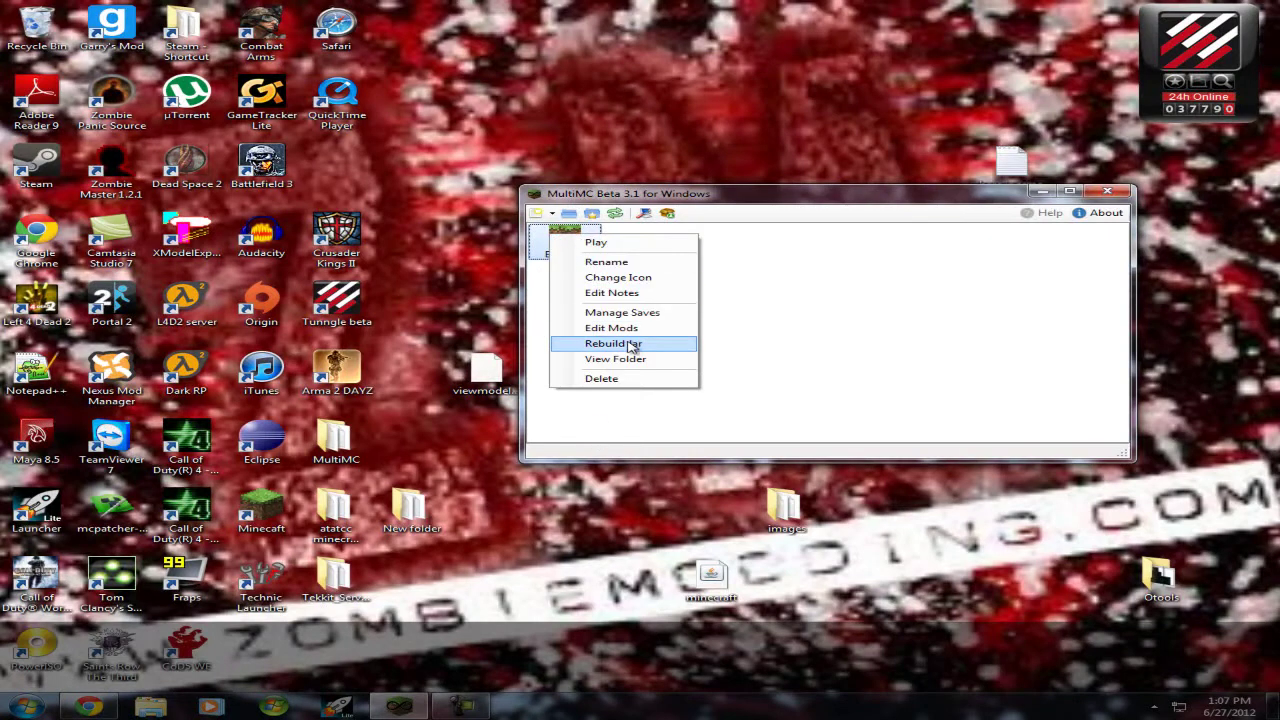
click(643, 267)
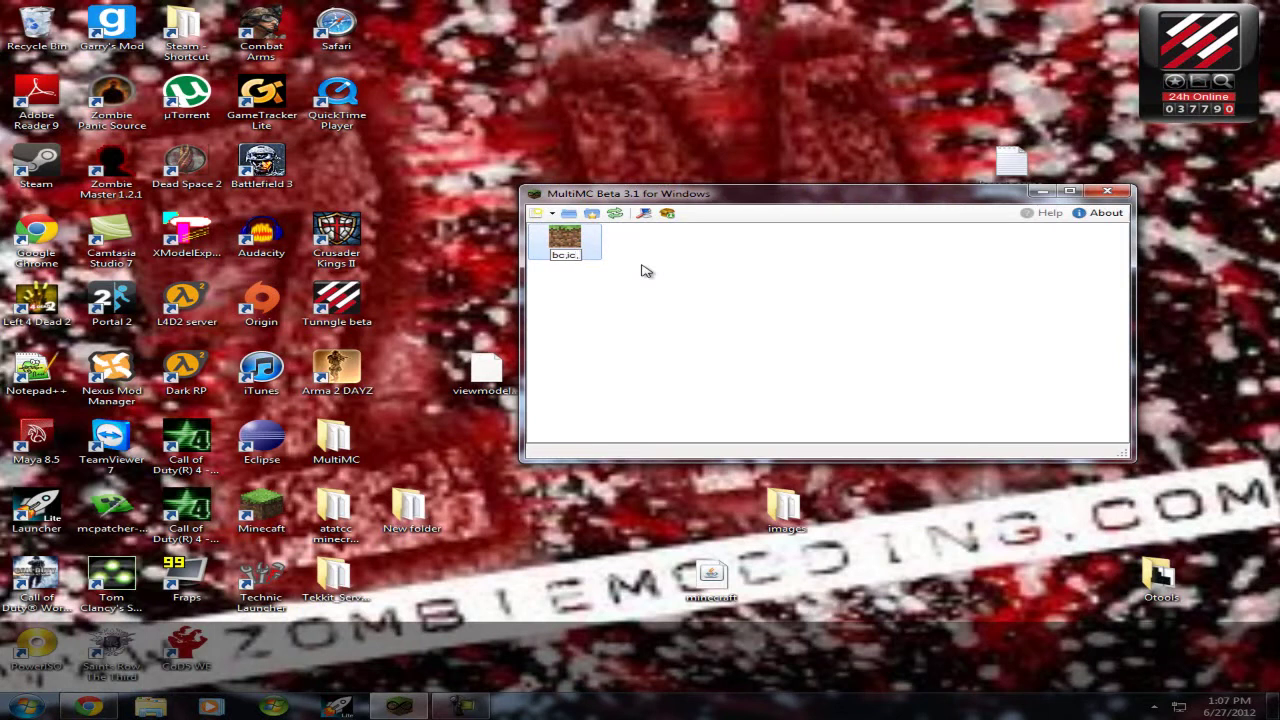
click(650, 272)
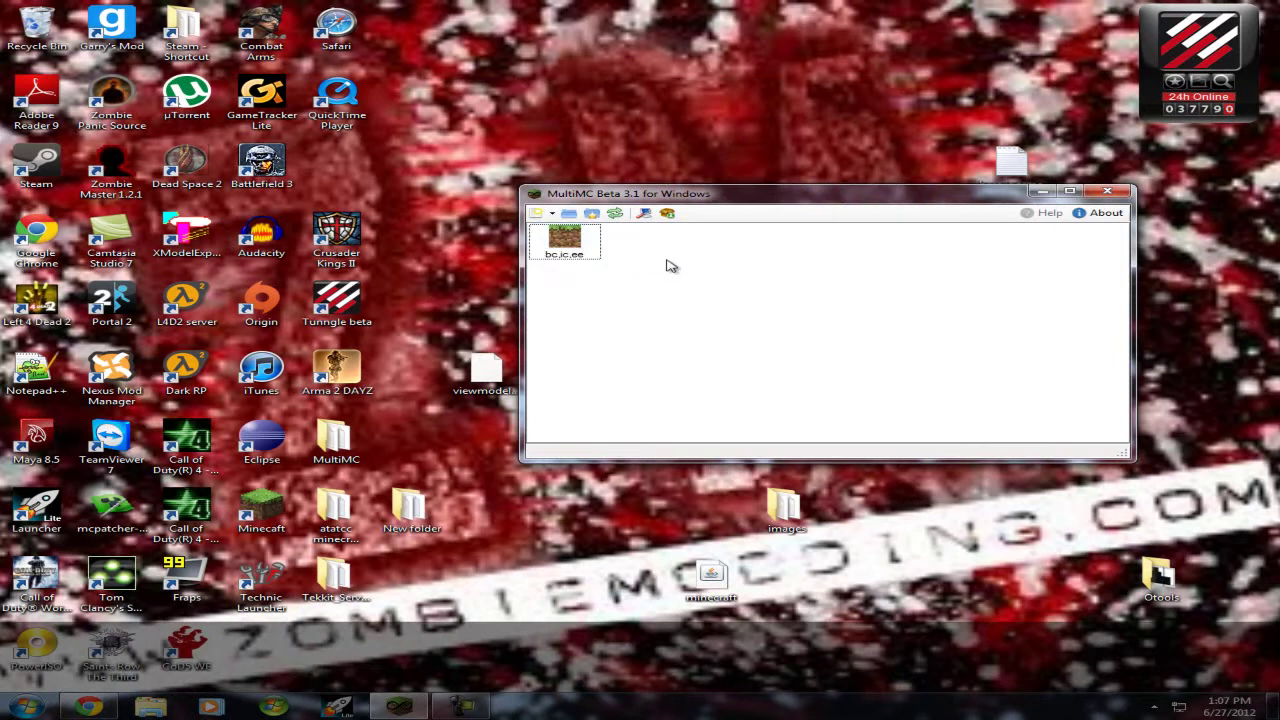
Step: Create a new instance named "VIDEO TUT" and reposition the MultiMC window on the desktop
click(536, 213)
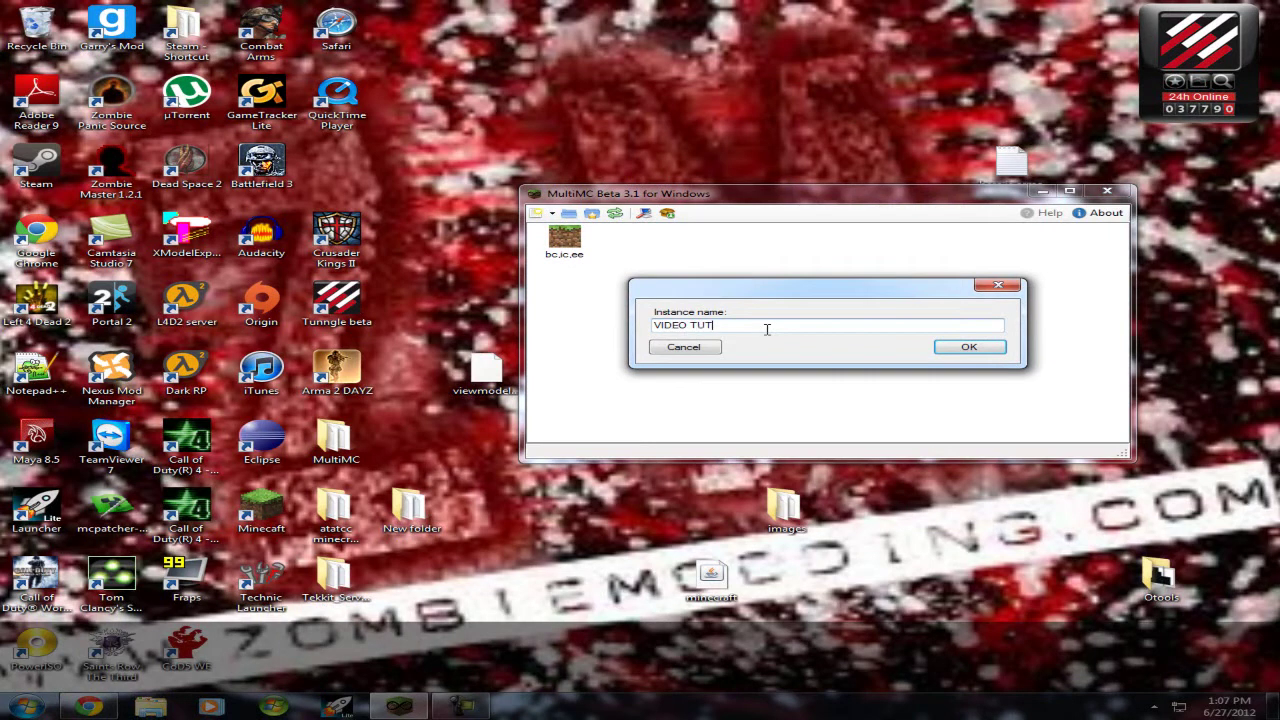
click(970, 347)
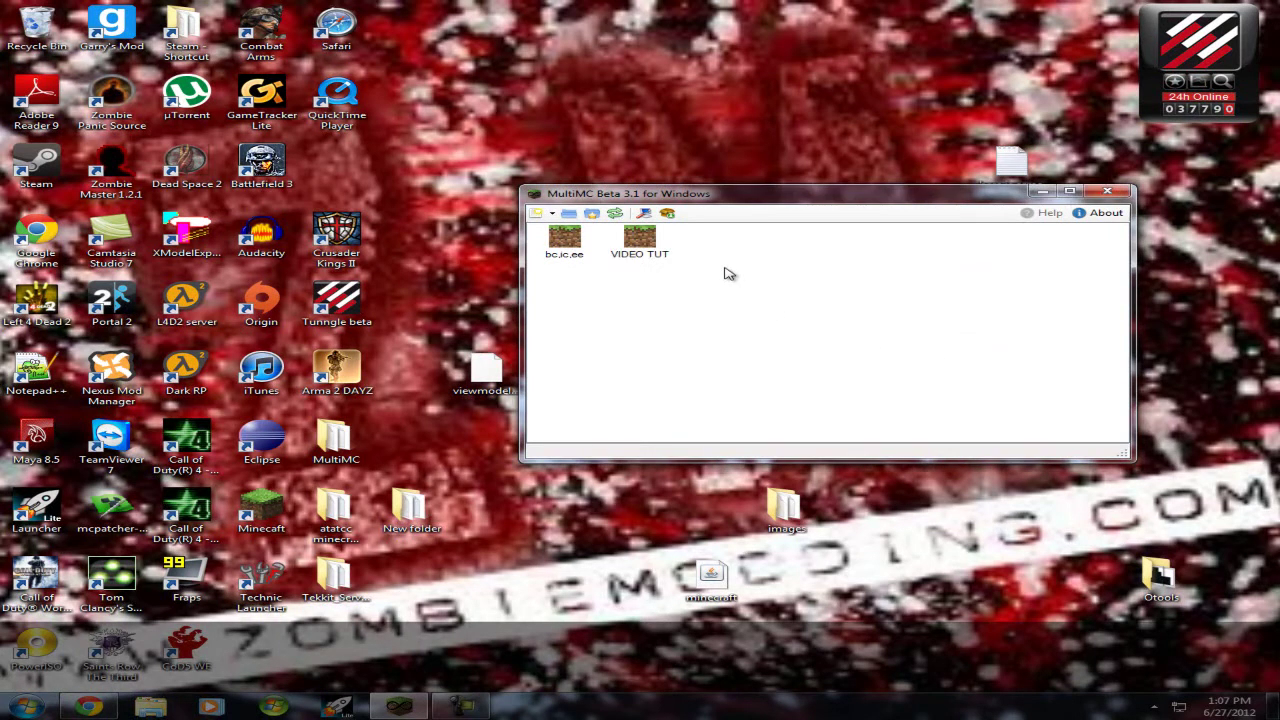
right_click(650, 237)
drag(700, 193, 565, 157)
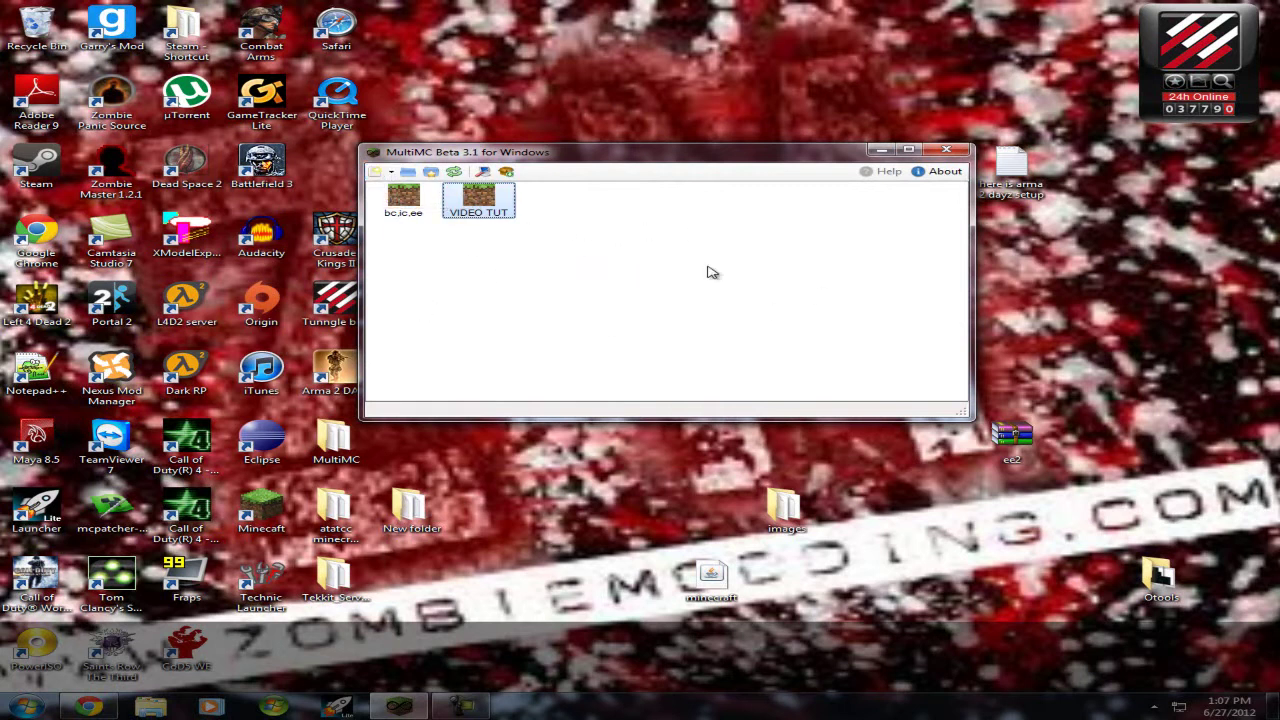
Step: Open the mod editor for the VIDEO TUT instance and shift its window slightly upward
right_click(485, 207)
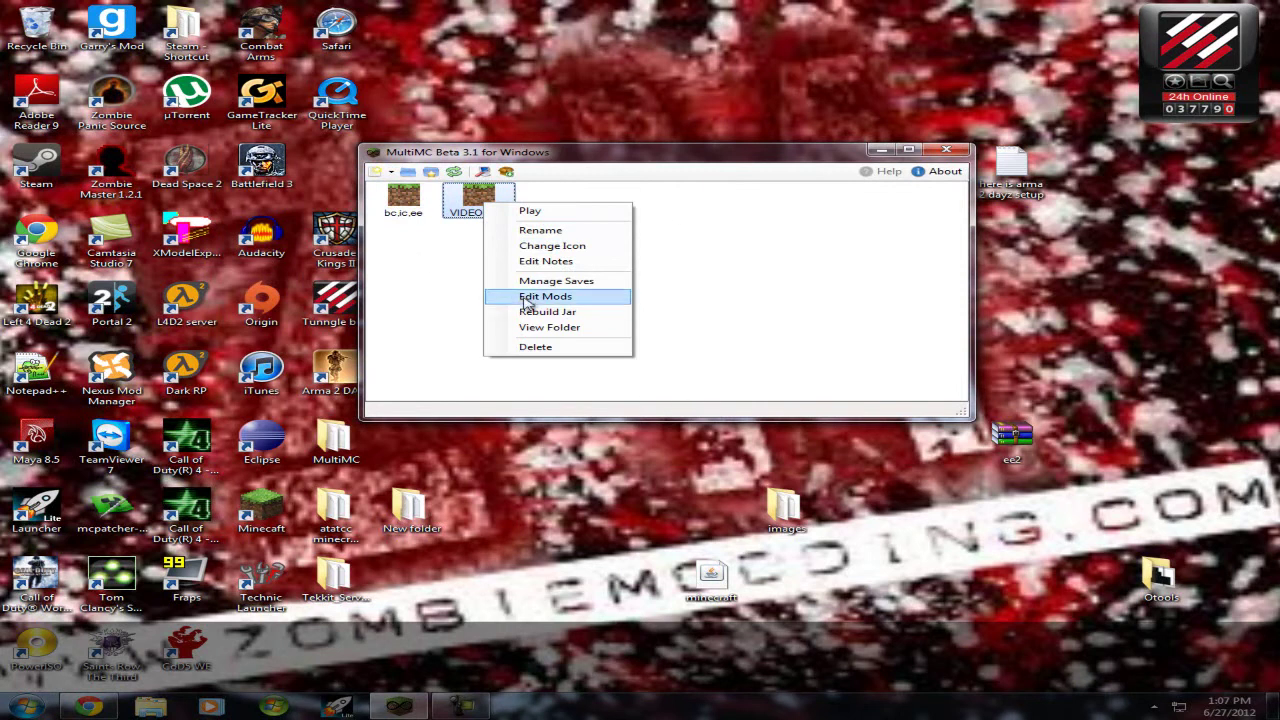
click(483, 195)
right_click(483, 193)
click(545, 286)
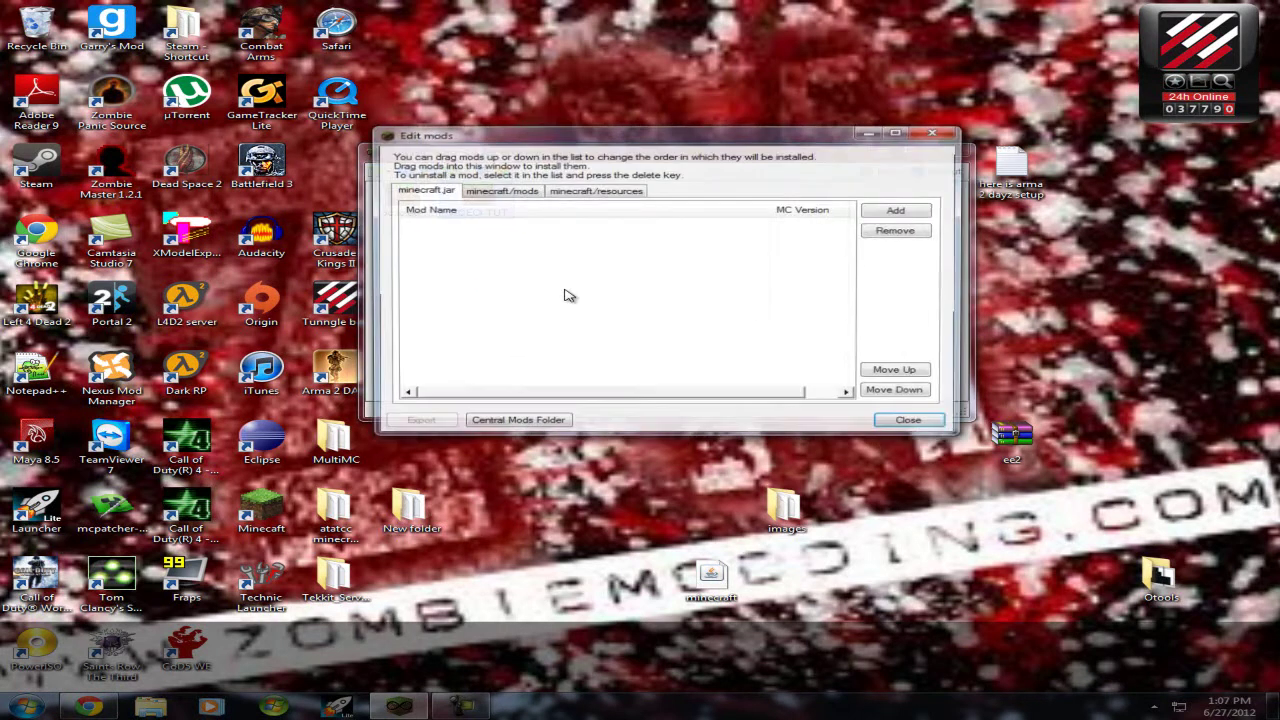
drag(545, 138, 547, 110)
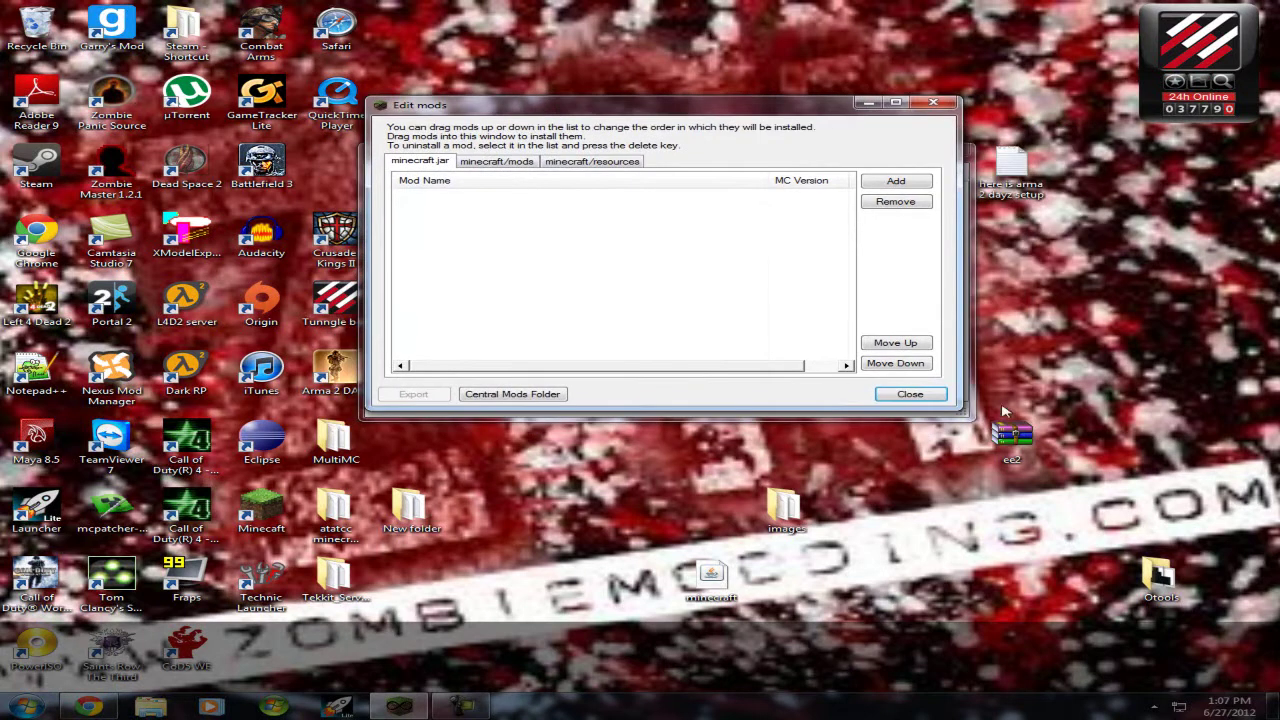
Step: Move the ee2 archive to a free spot on the desktop and open the mods folder
click(1008, 436)
drag(1050, 425, 1135, 378)
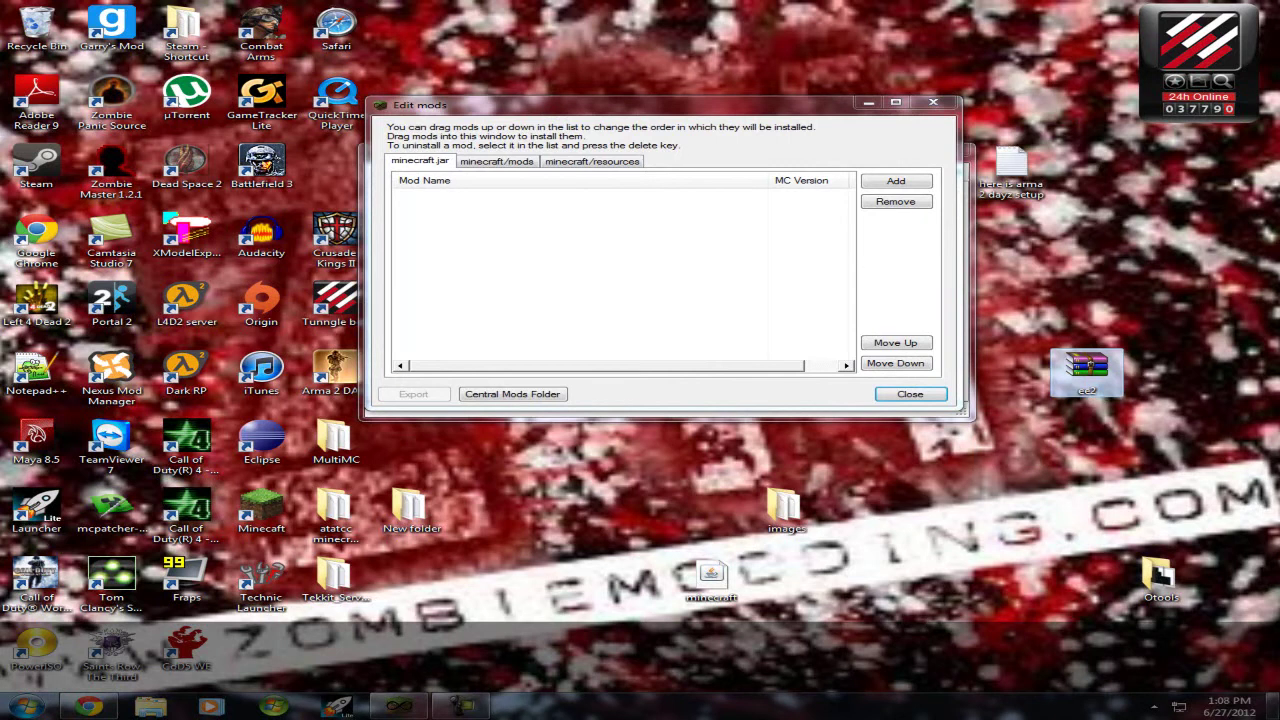
click(1273, 706)
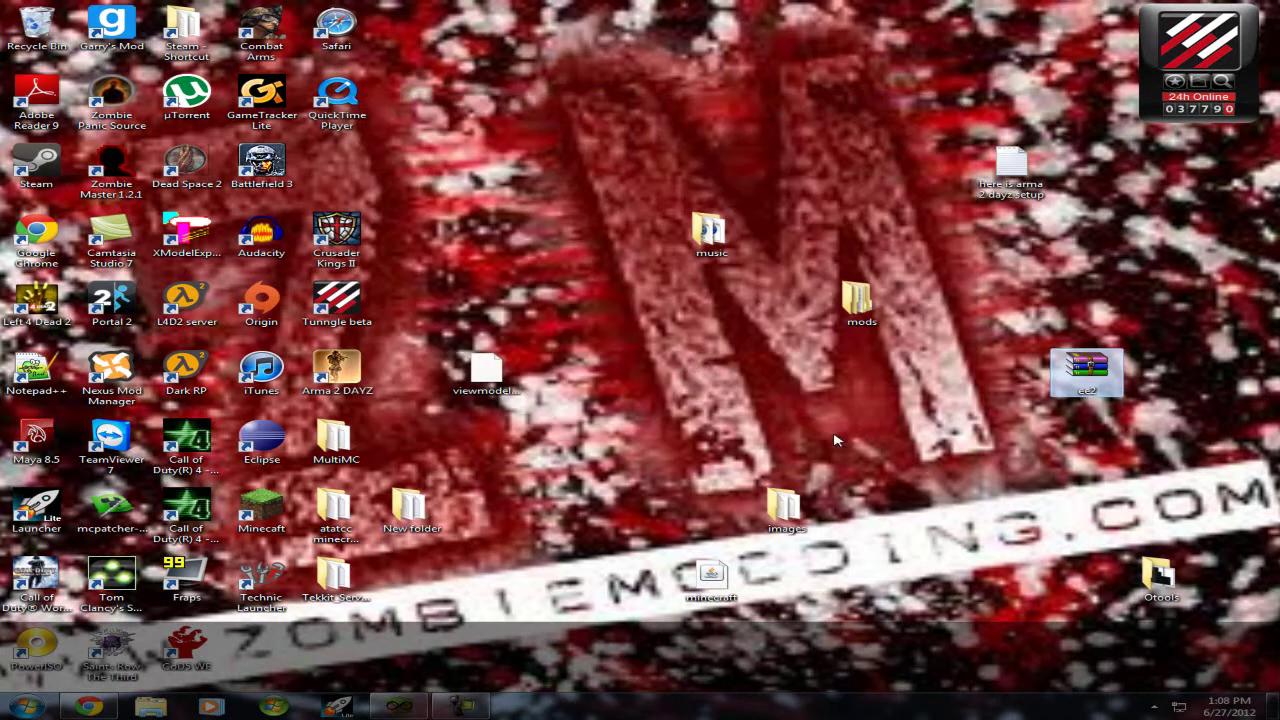
double_click(893, 292)
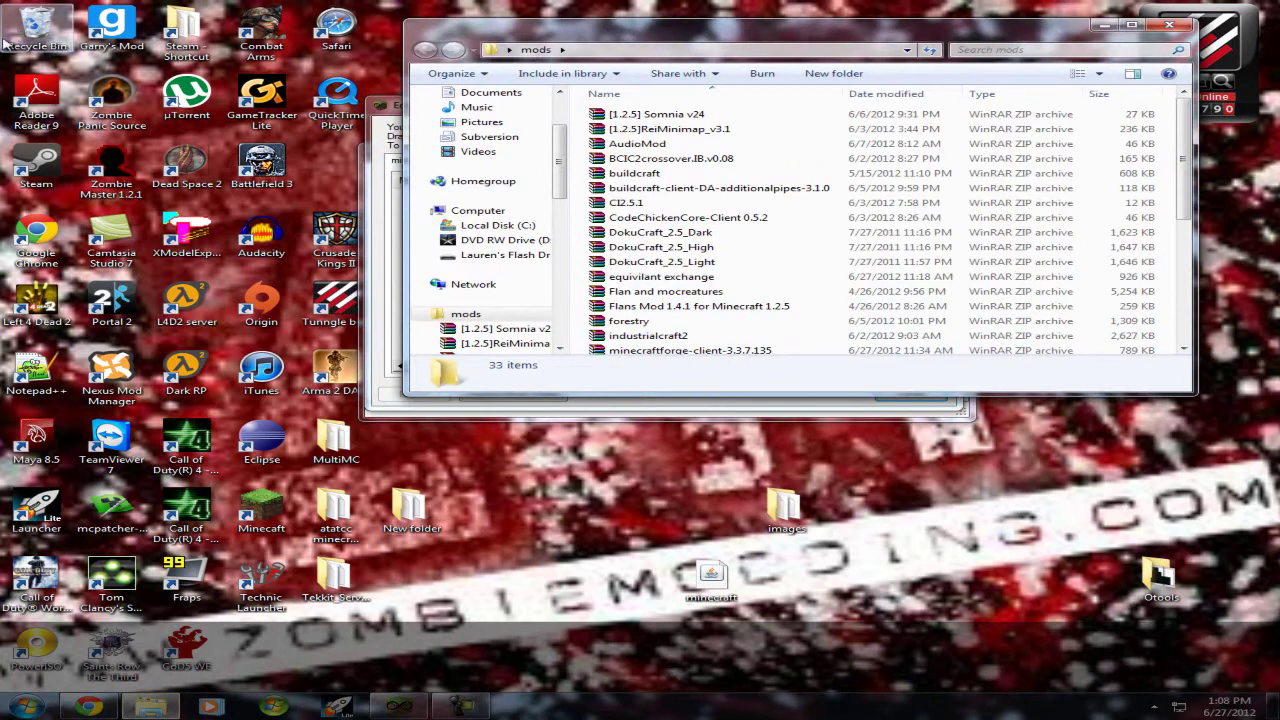
Step: Restore an EE2ClientV1.4.6.5 folder from the Recycle Bin to the desktop and close the Recycle Bin and mods windows
double_click(36, 30)
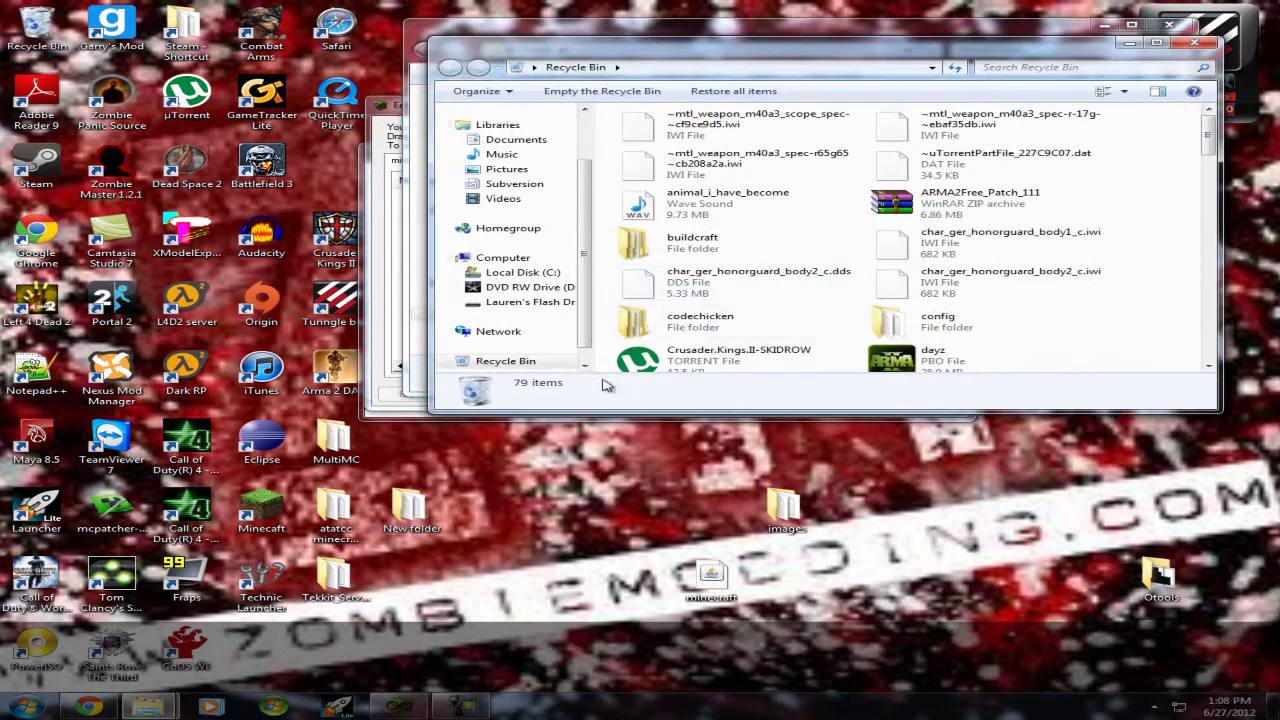
scroll(793, 307, down, 5)
scroll(793, 307, up, 2)
scroll(793, 307, up, 6)
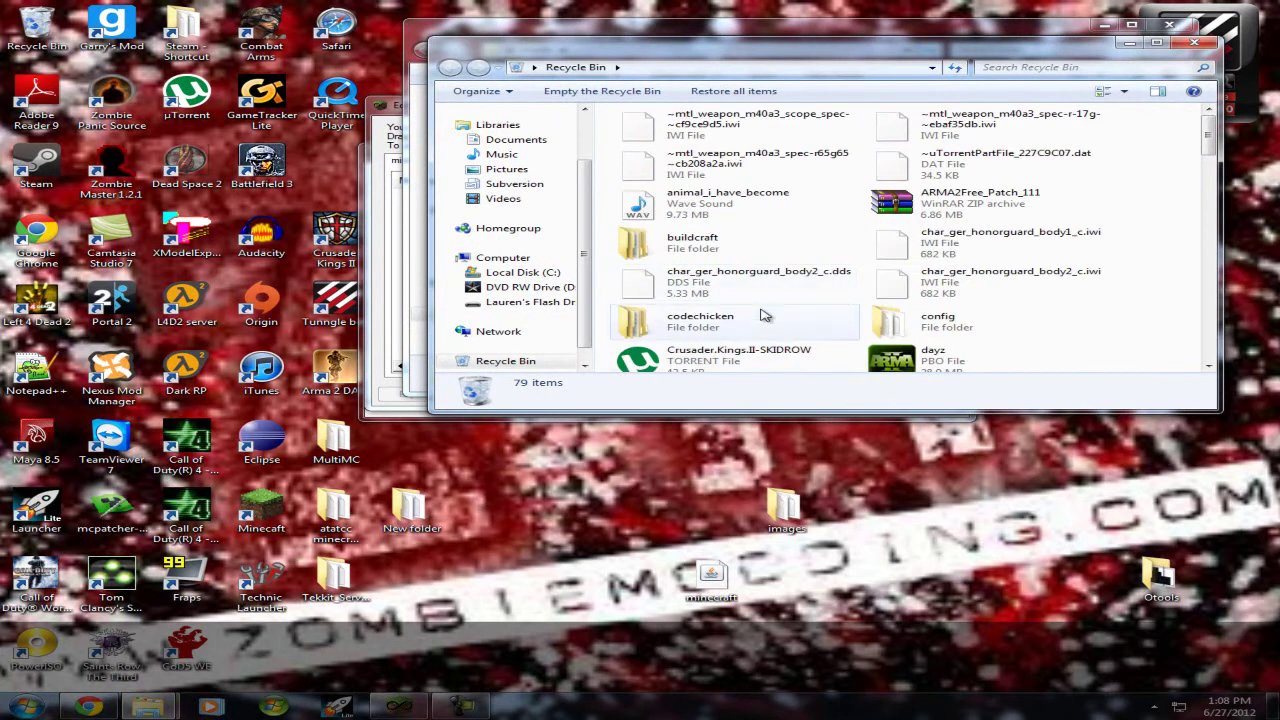
scroll(883, 302, down, 1)
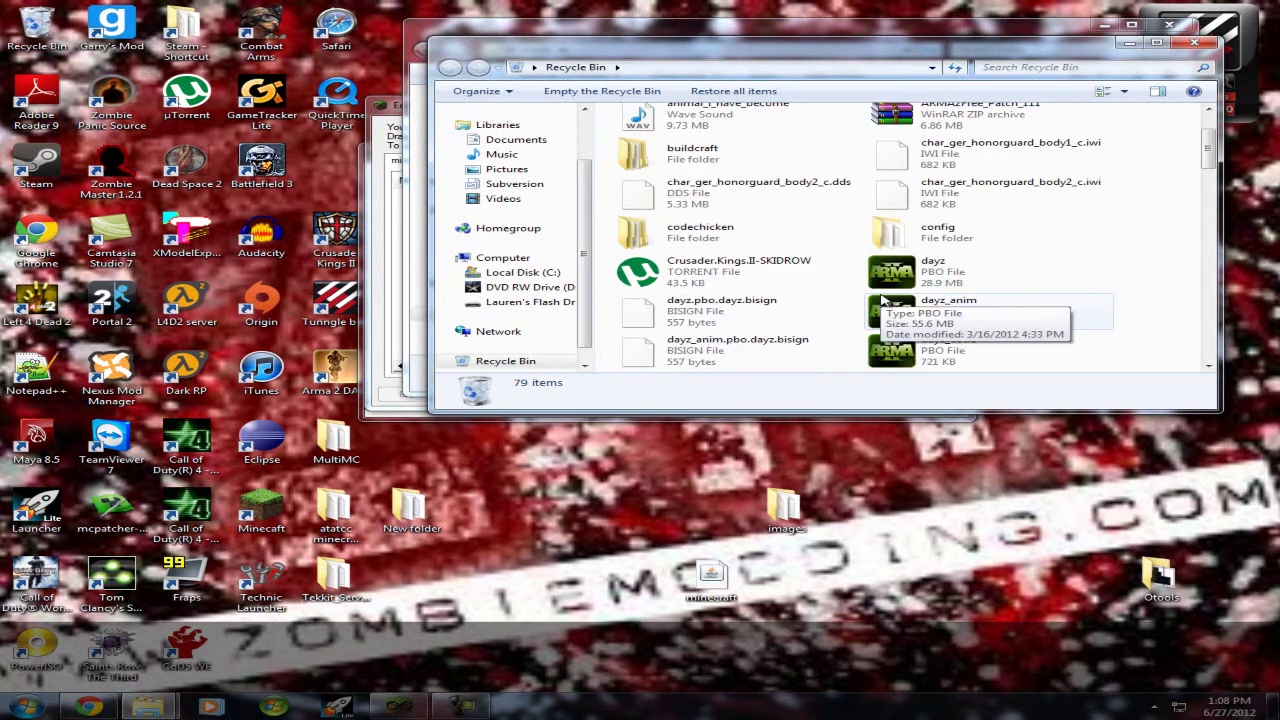
scroll(883, 298, down, 5)
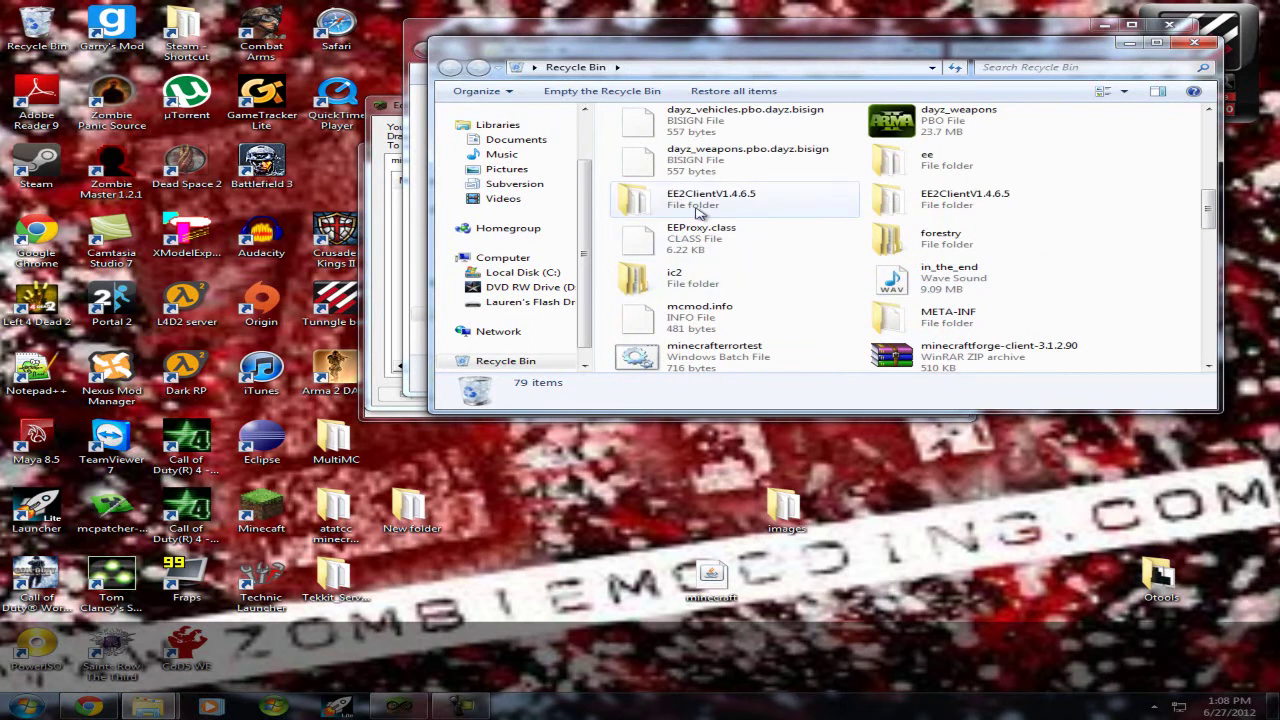
scroll(740, 250, down, 10)
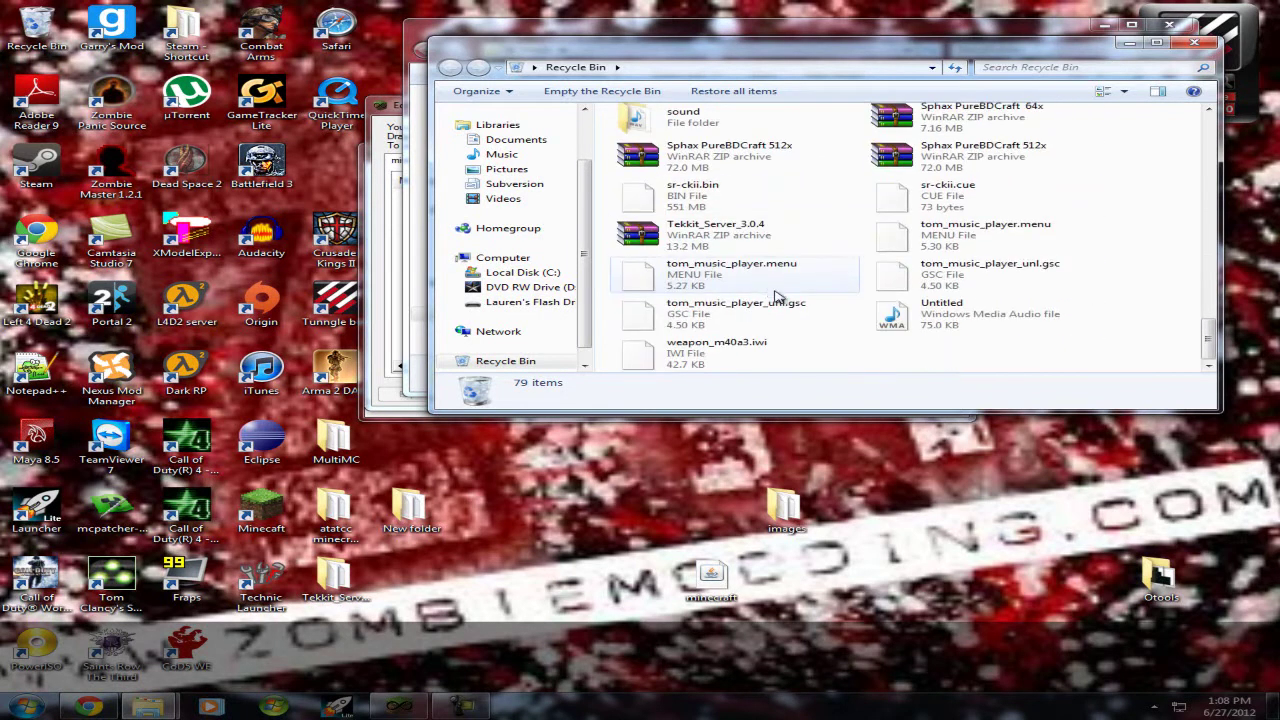
scroll(772, 295, up, 10)
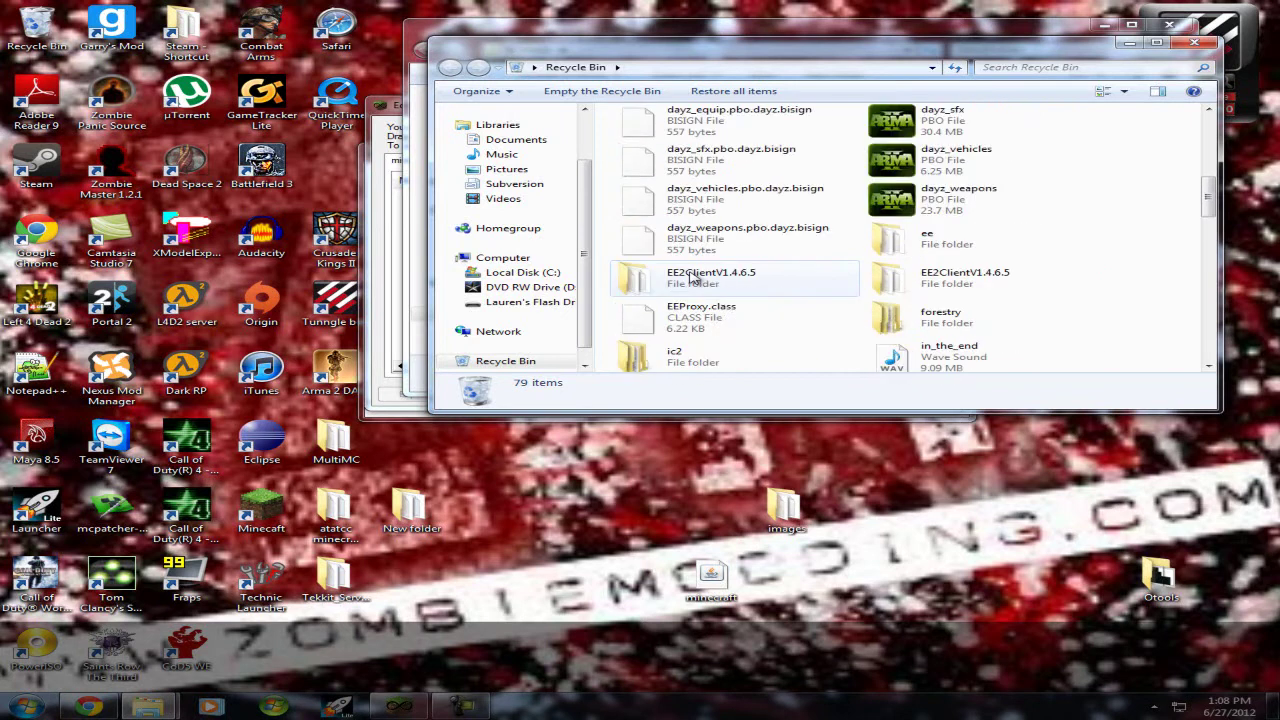
double_click(691, 274)
click(1036, 283)
drag(692, 291, 1020, 535)
click(1210, 46)
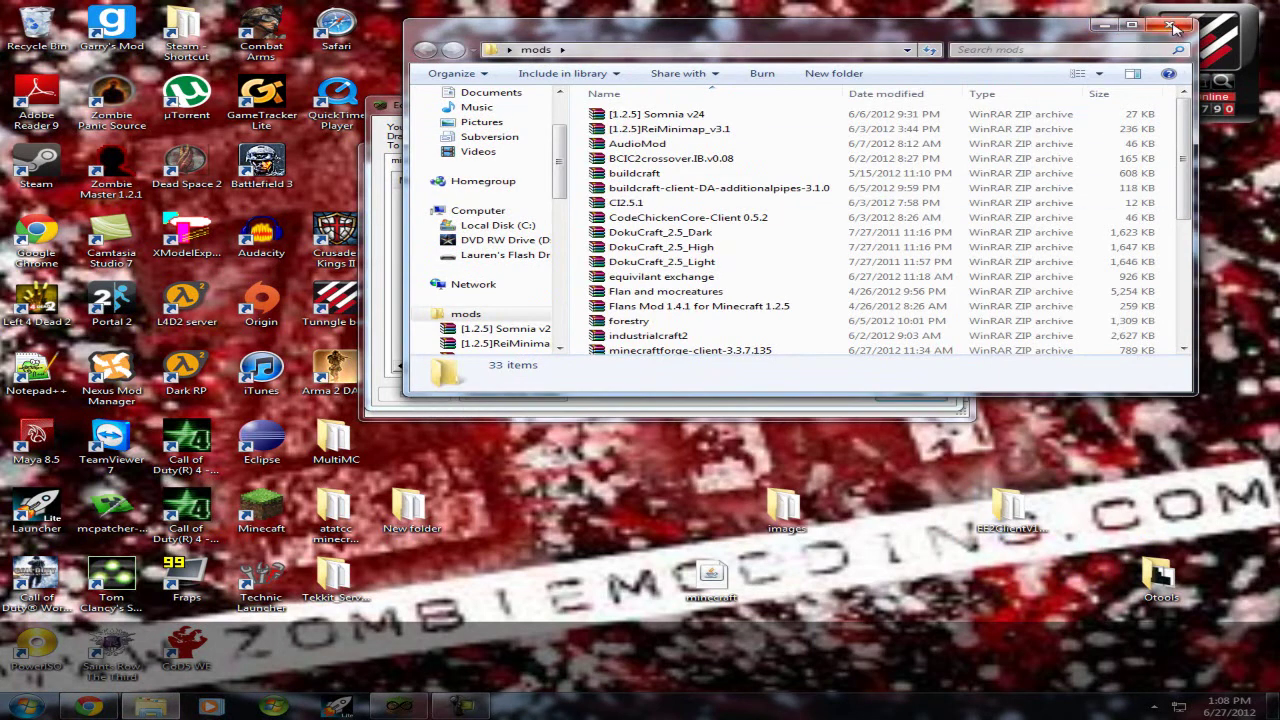
click(1172, 27)
Step: Open the EE2ClientV1.4.6.5 folder, select all its contents and move its window aside
right_click(1030, 512)
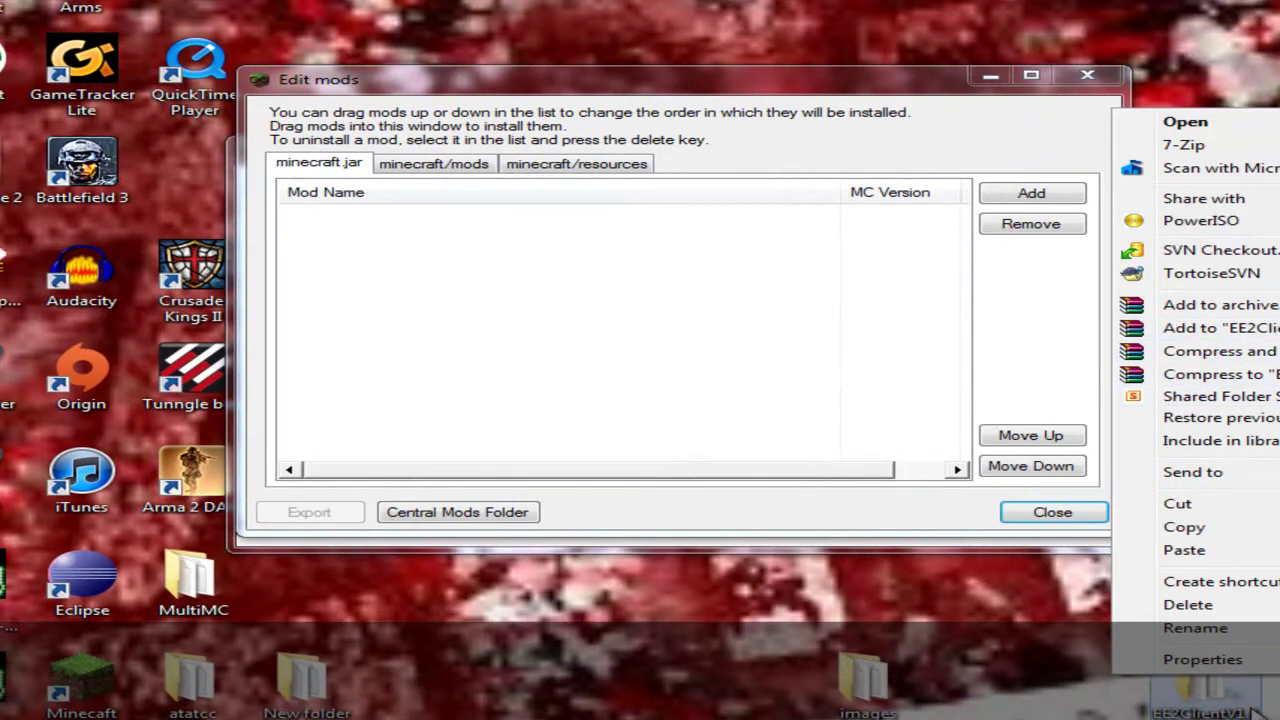
click(1205, 688)
double_click(1205, 688)
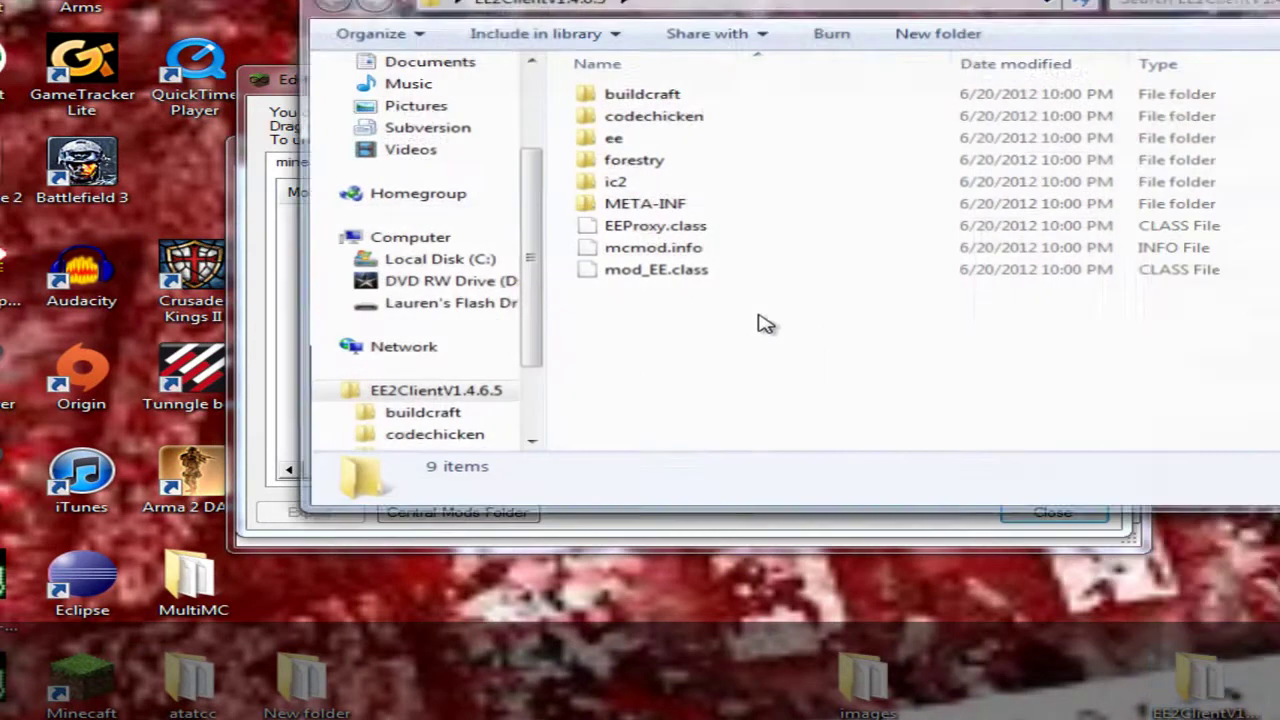
drag(907, 370, 618, 87)
drag(405, 3, 723, 0)
Step: Create a new WinRAR ZIP archive on the desktop, keep its default name, and move it to a free spot
right_click(1012, 670)
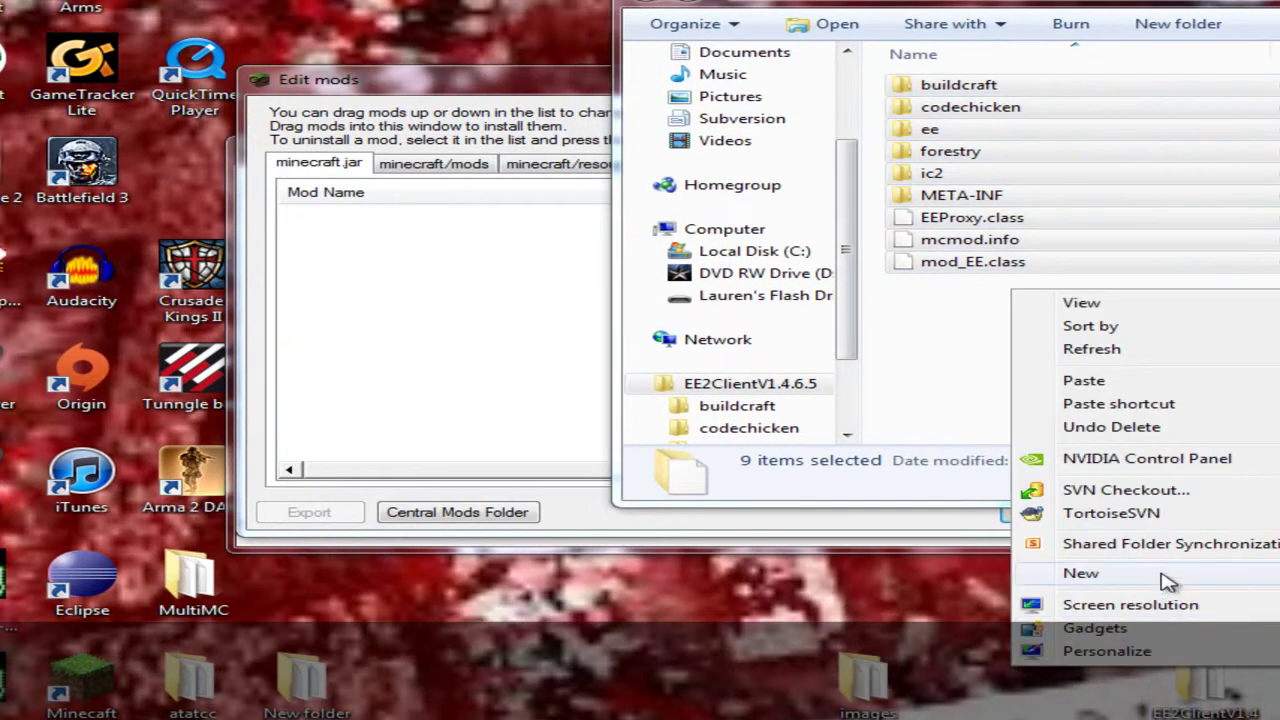
mouse_move(1160, 584)
click(737, 718)
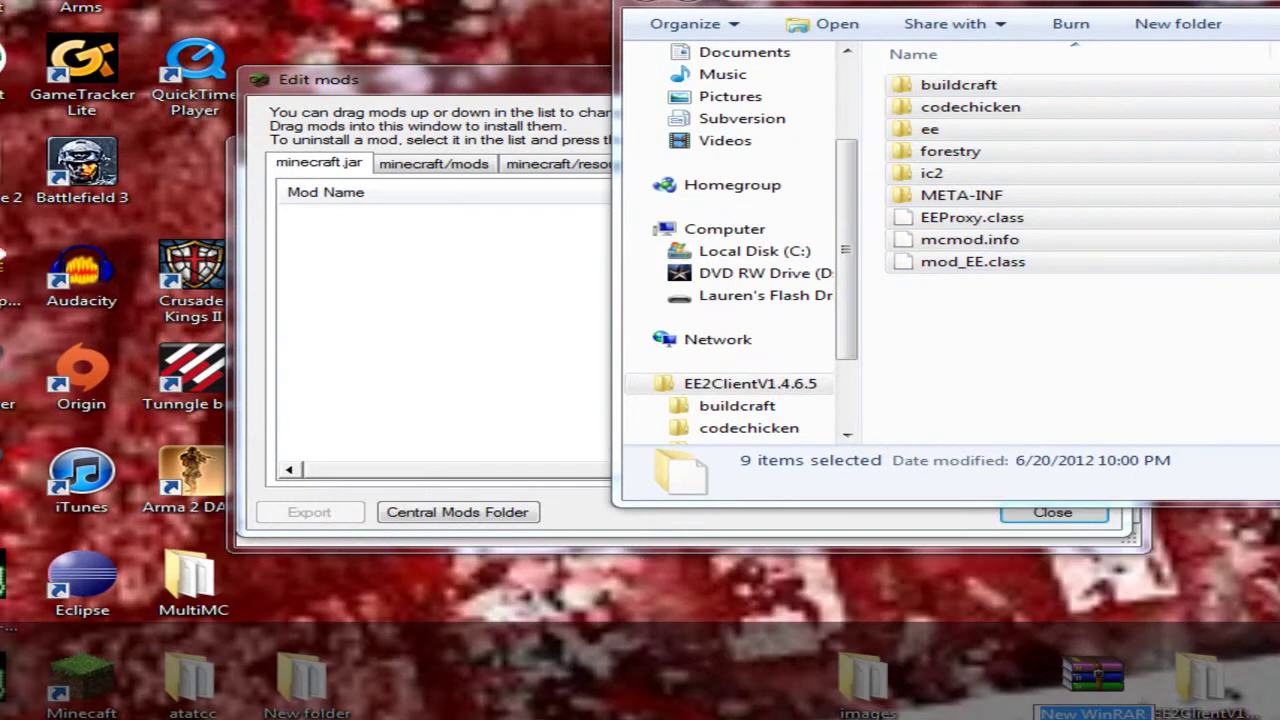
text(ee2)
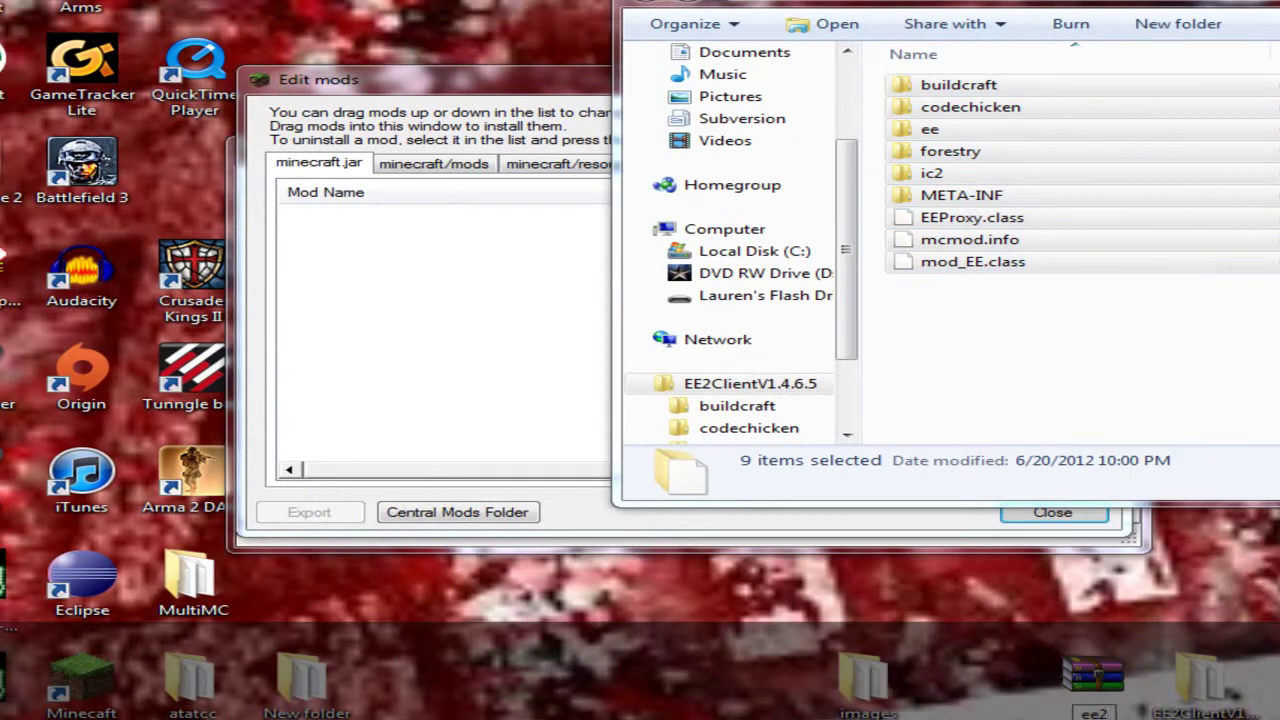
key(Return)
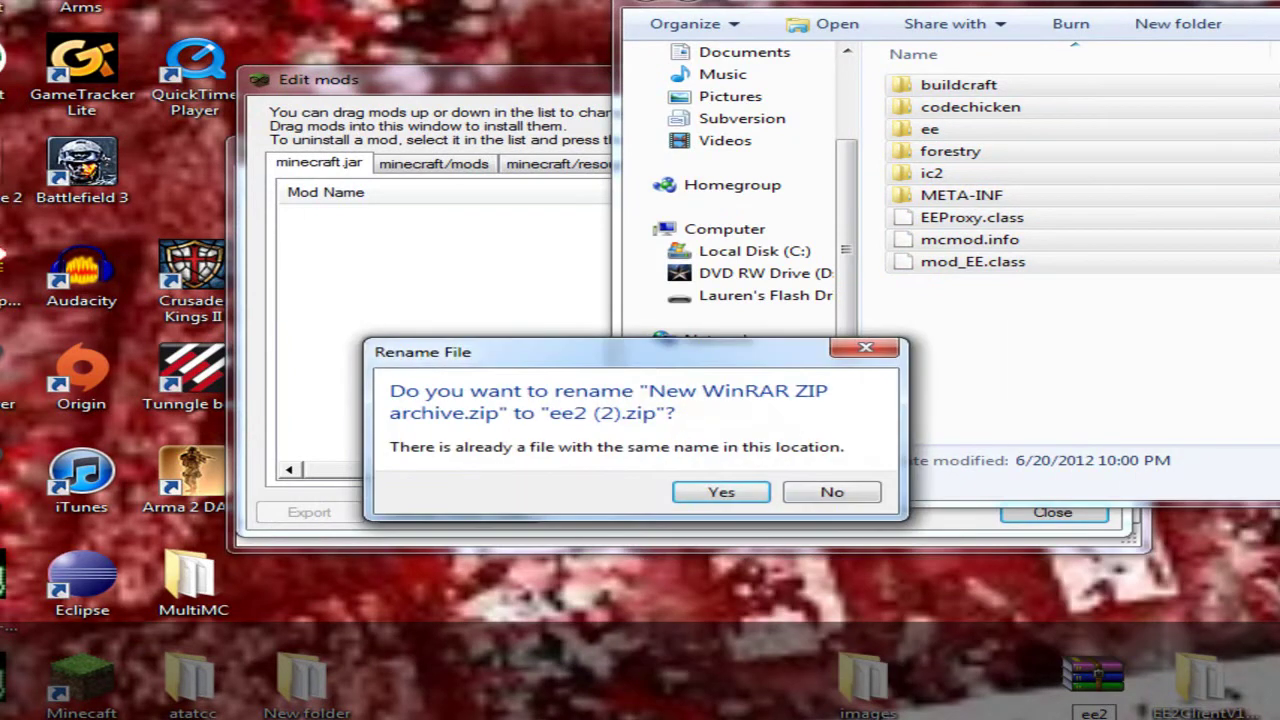
click(831, 492)
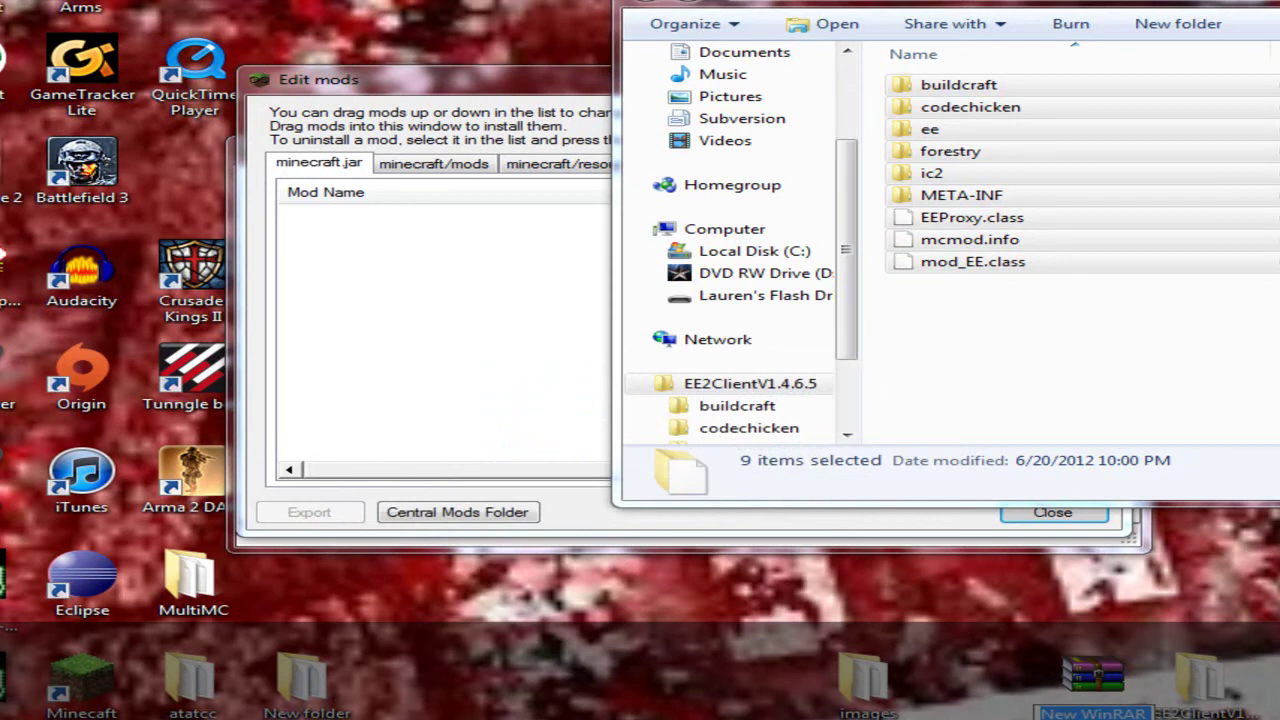
key(BackSpace)
key(Return)
drag(1080, 680, 985, 684)
Step: Add all selected EE2ClientV1.4.6.5 contents to the new ZIP archive, then dismiss the licence notice and close WinRAR
click(1108, 413)
drag(1109, 412, 1170, 462)
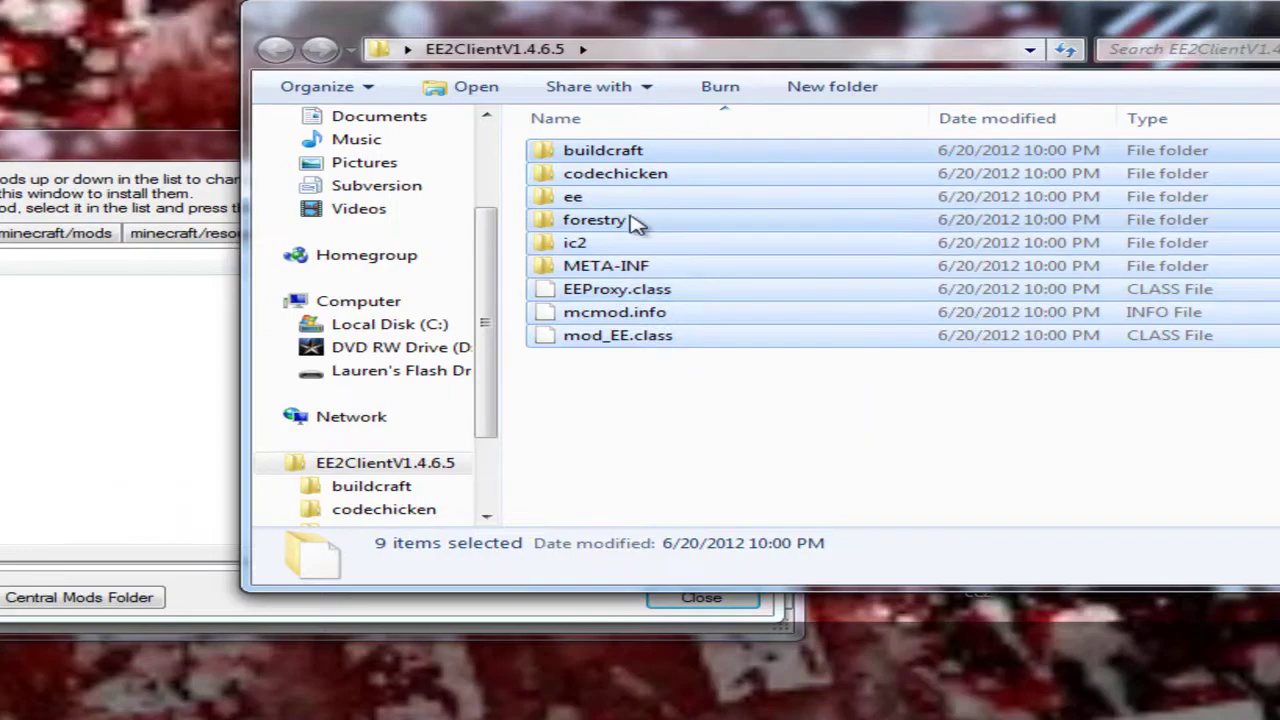
drag(613, 222, 630, 719)
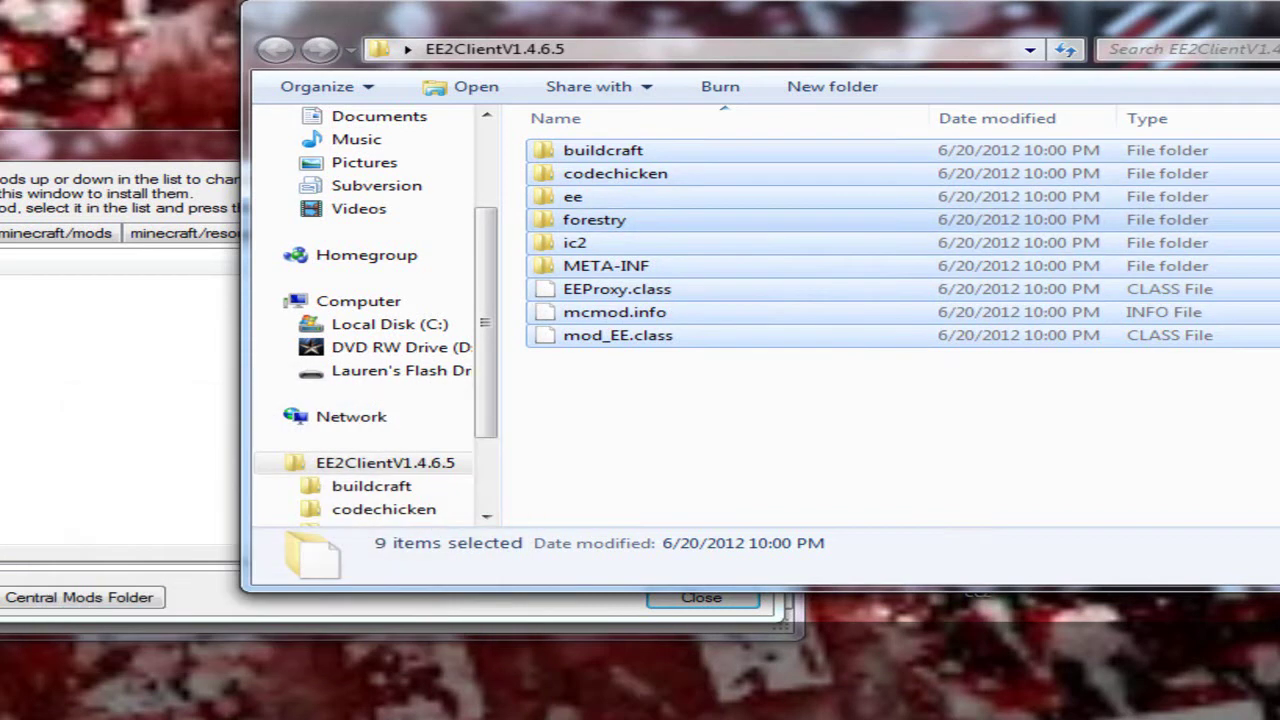
click(630, 719)
mouse_move(2, 592)
mouse_down()
mouse_move(2, 452)
mouse_move(2, 592)
mouse_up()
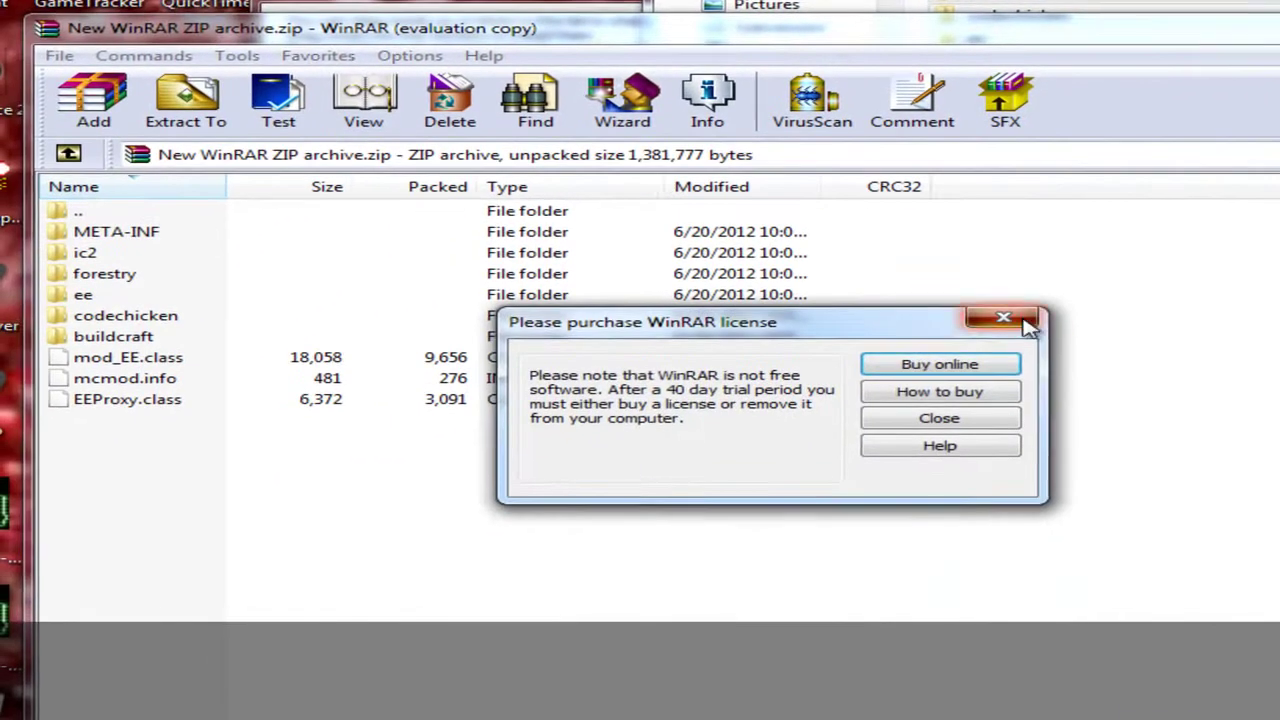
click(1003, 322)
click(1279, 22)
Step: Clear away the EE2ClientV1.4.6.5 folder window, then close and reopen the mod editor for the VIDEO TUT instance
drag(1060, 615, 499, 261)
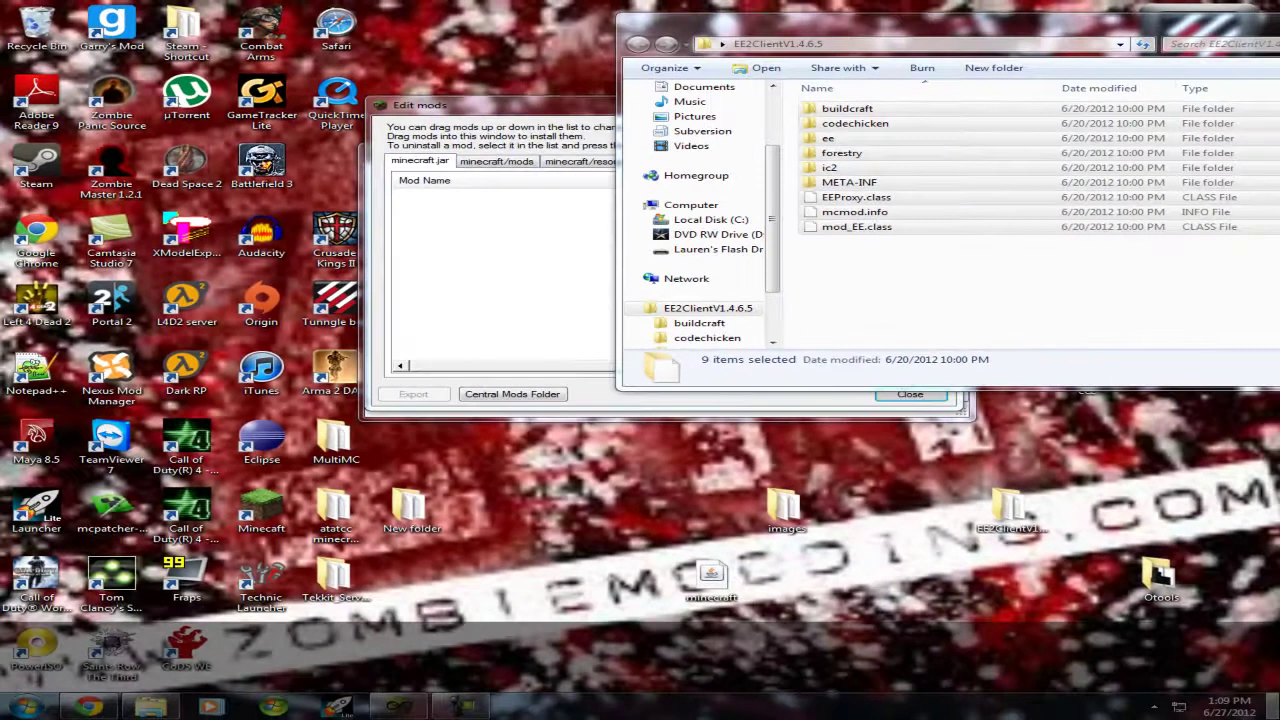
click(1274, 708)
drag(1087, 368, 862, 642)
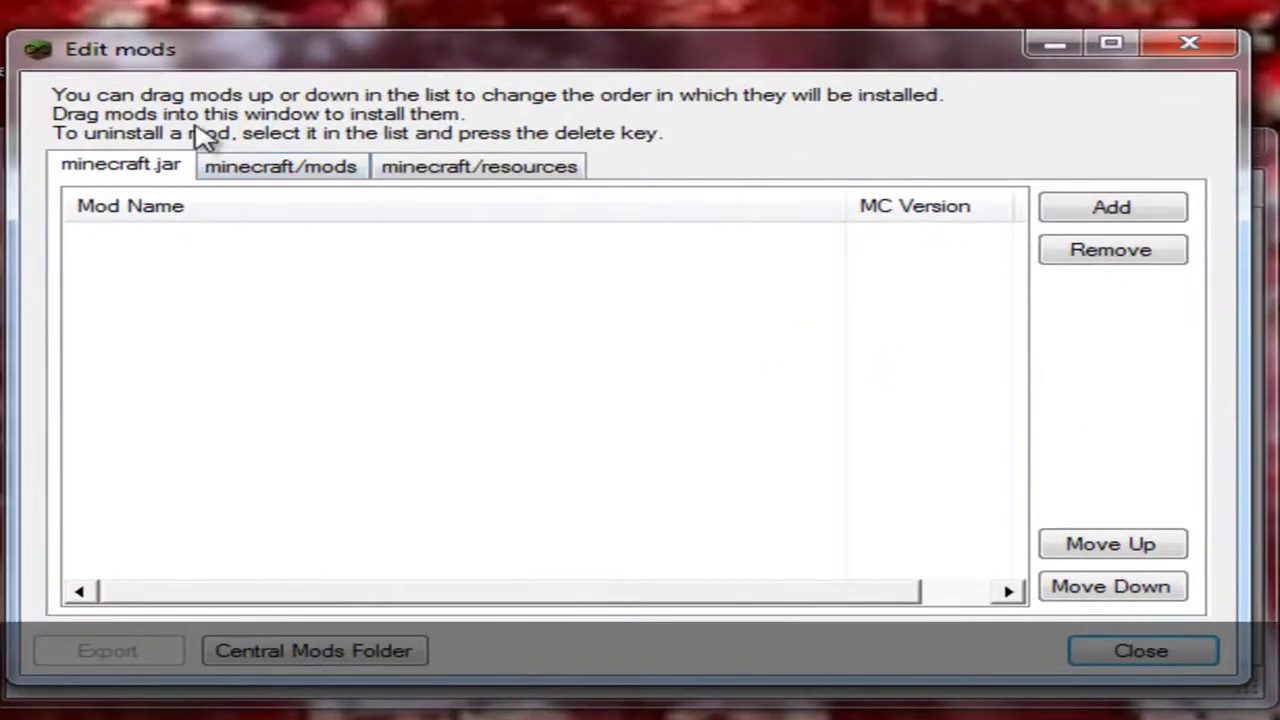
click(1189, 43)
right_click(232, 265)
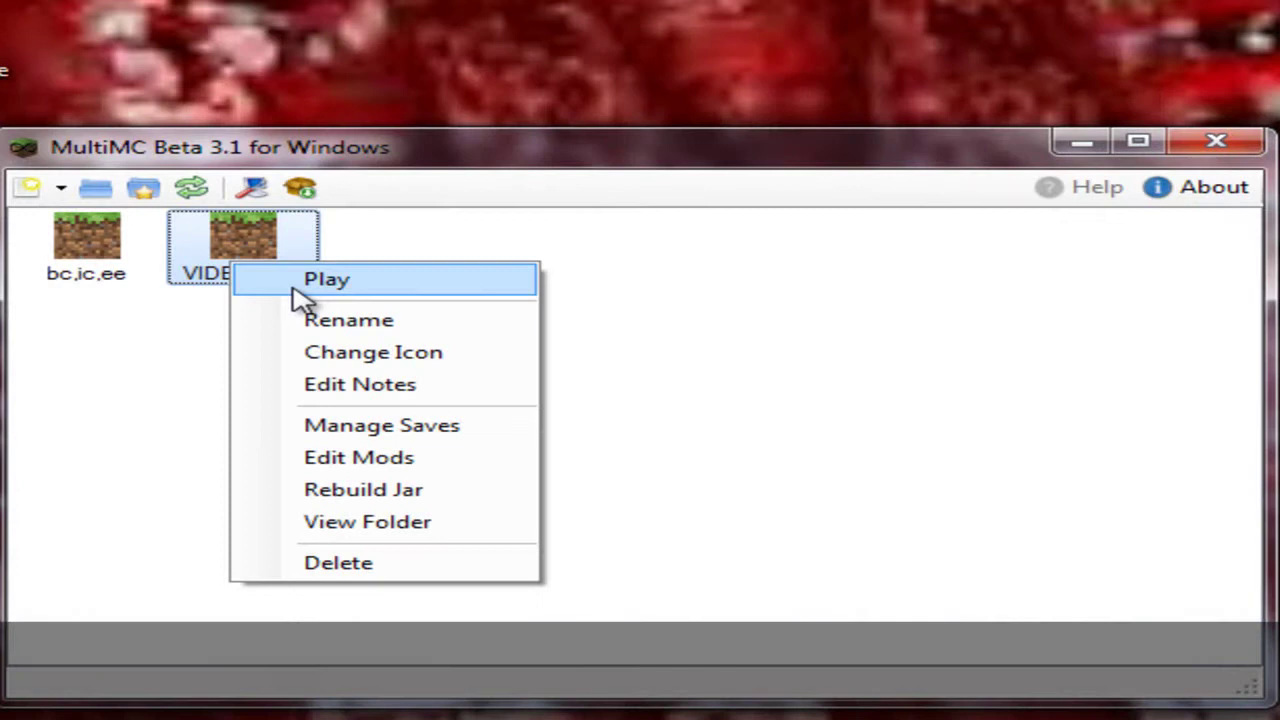
click(385, 458)
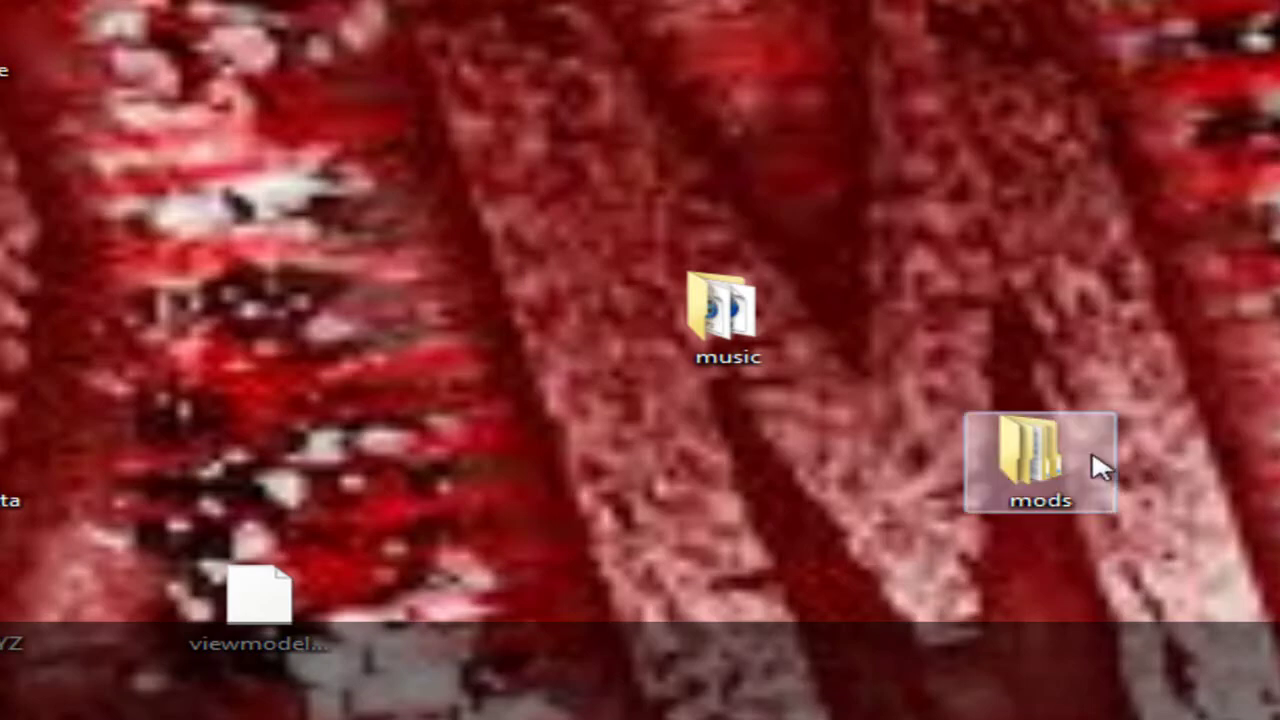
Step: Open the desktop mods folder and select the ModLoader and AudioMod archives together
double_click(1029, 450)
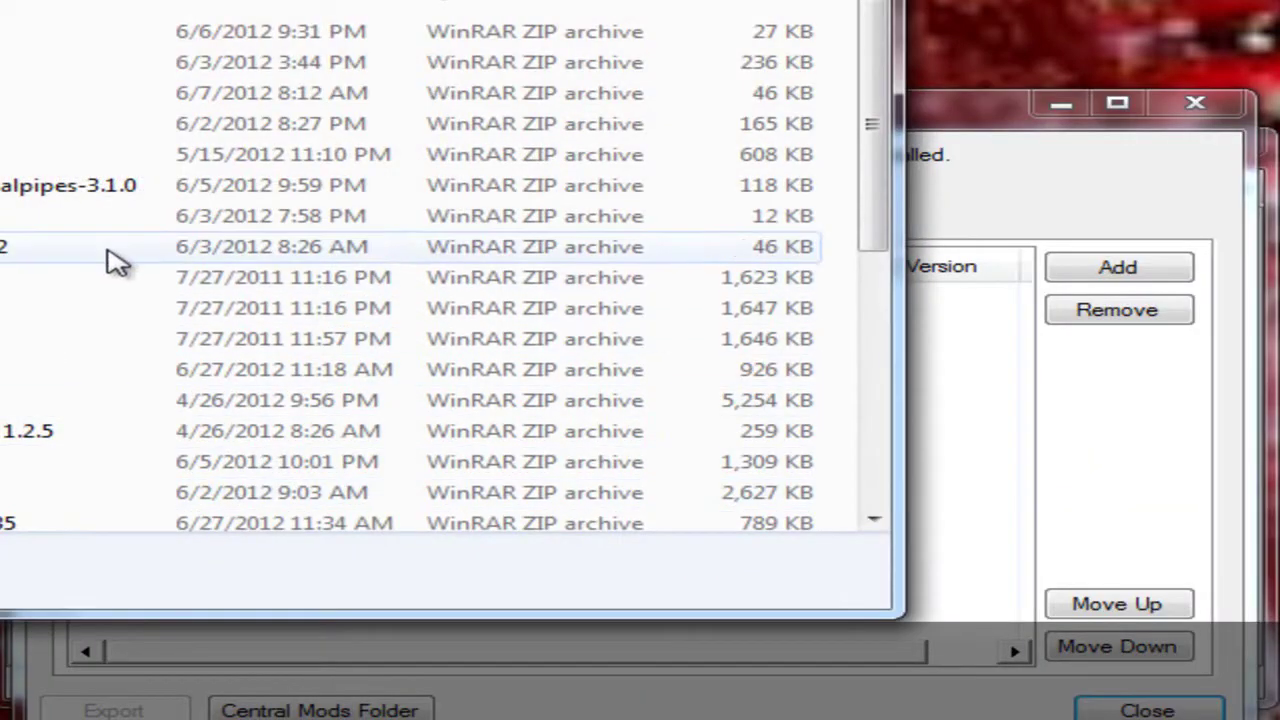
scroll(10, 210, down, 5)
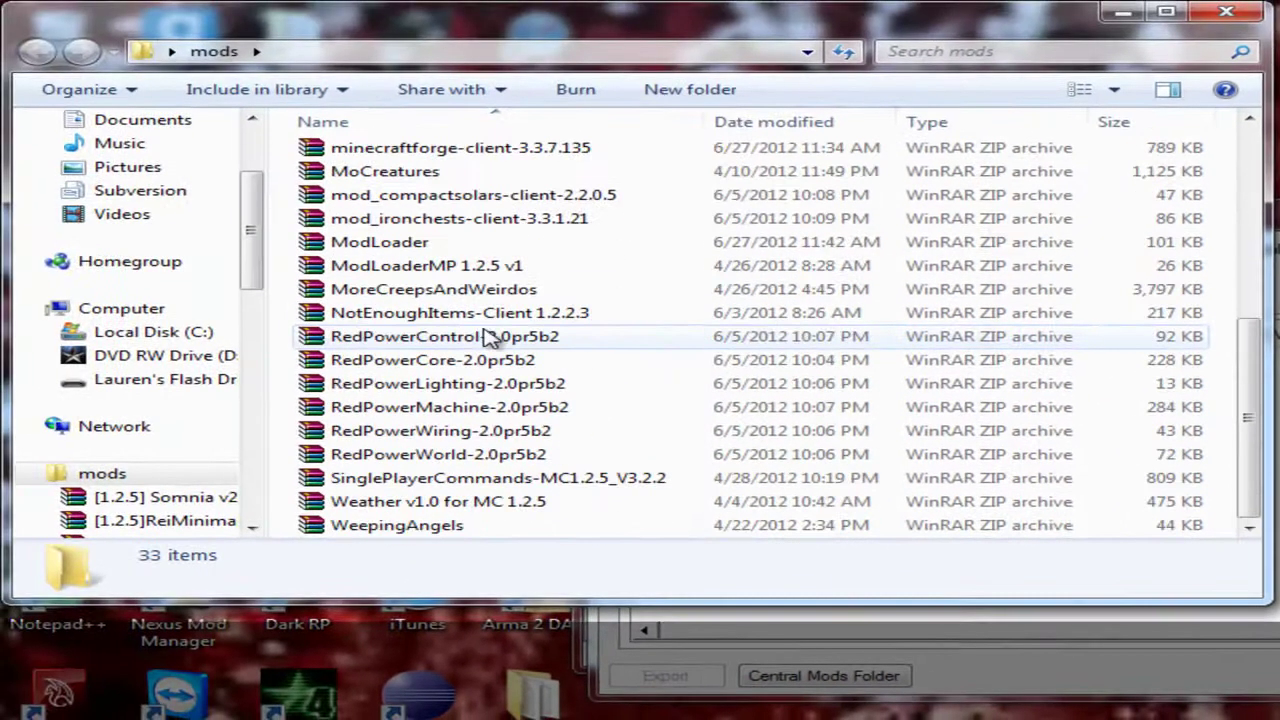
scroll(560, 355, up, 5)
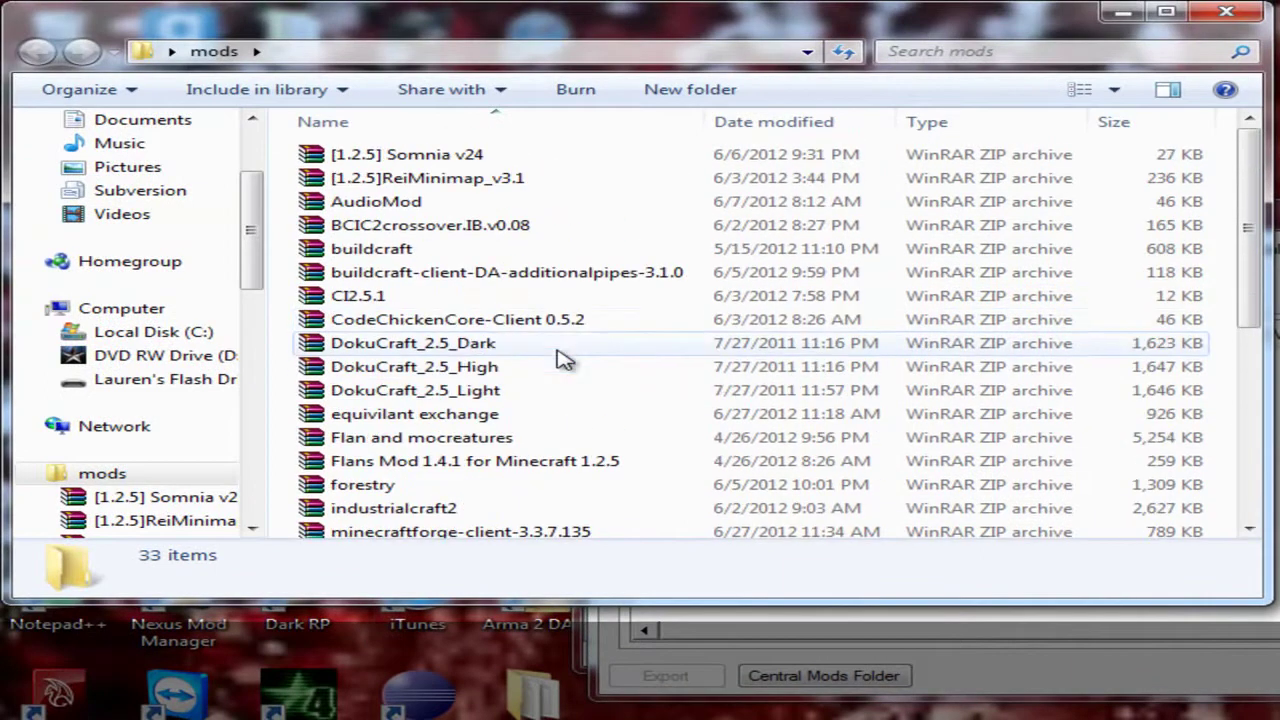
scroll(450, 335, down, 3)
drag(441, 430, 419, 445)
scroll(688, 430, up, 3)
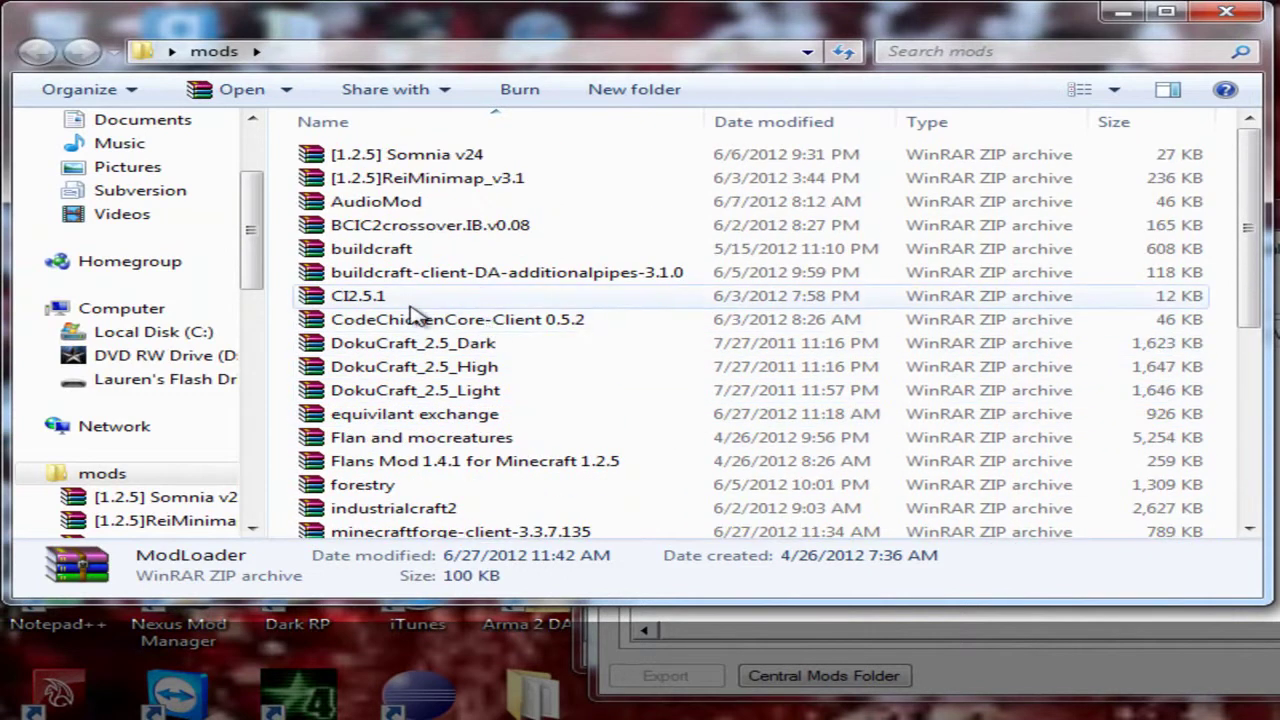
ctrl+click(428, 203)
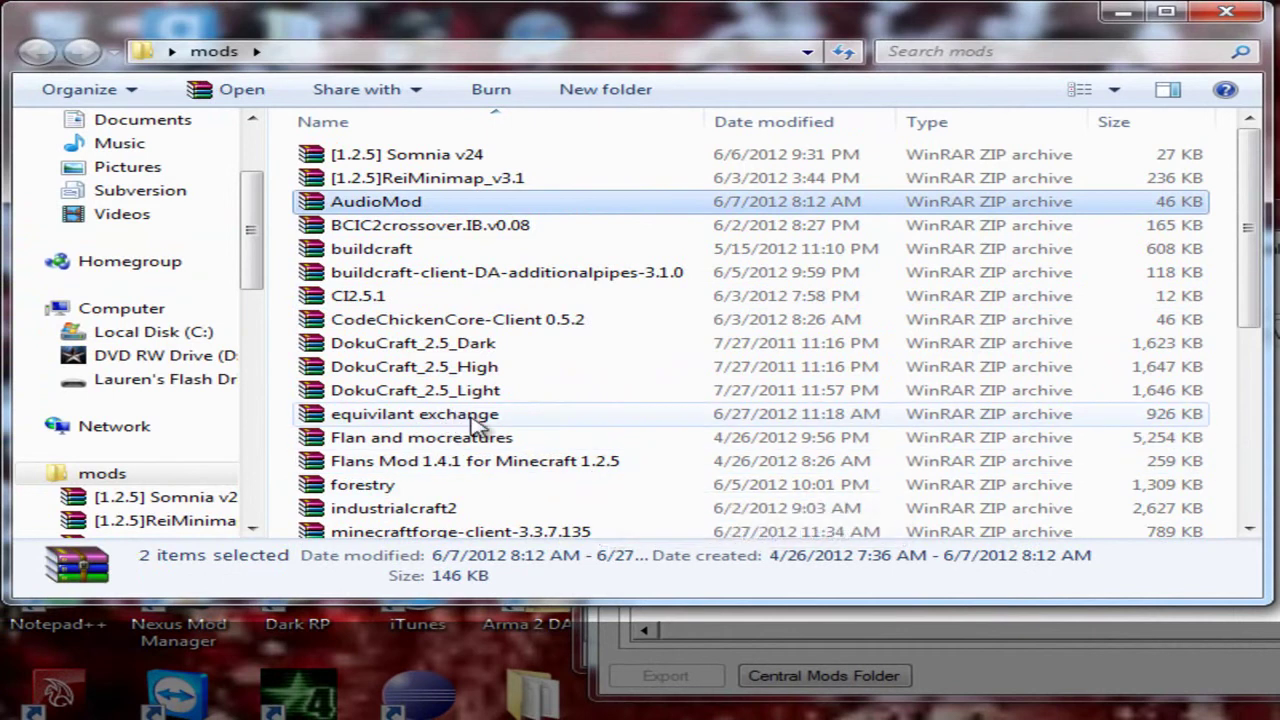
Step: Include minecraftforge-client-3.3.7.135 in the selection and add the three archives to the instance's minecraft.jar mod list
scroll(490, 432, down, 3)
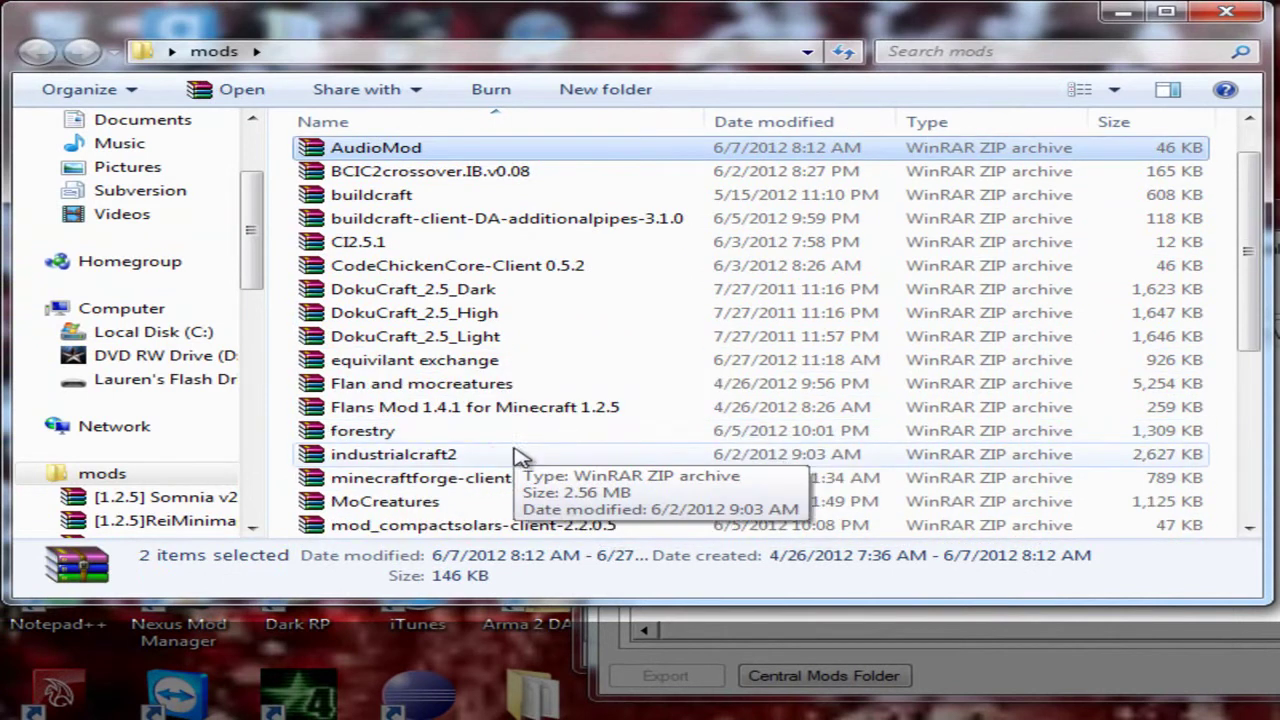
scroll(457, 429, up, 3)
scroll(470, 450, down, 1)
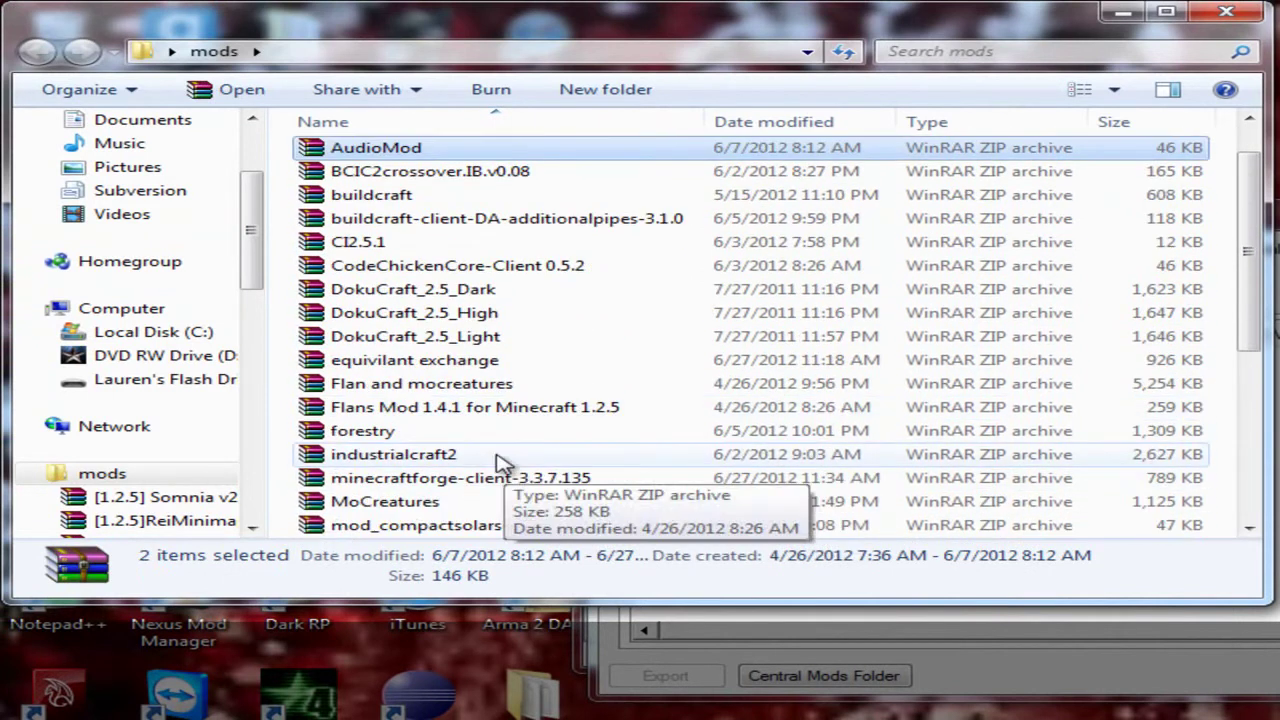
scroll(470, 415, down, 1)
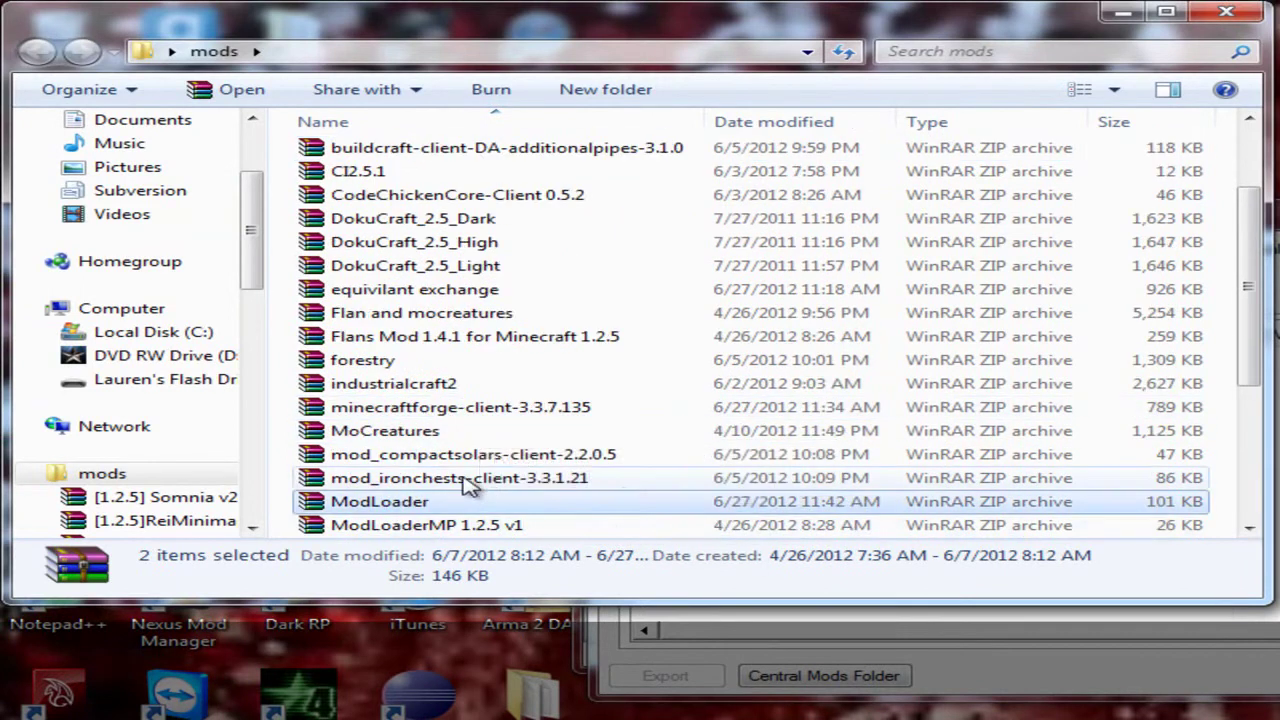
scroll(466, 460, down, 2)
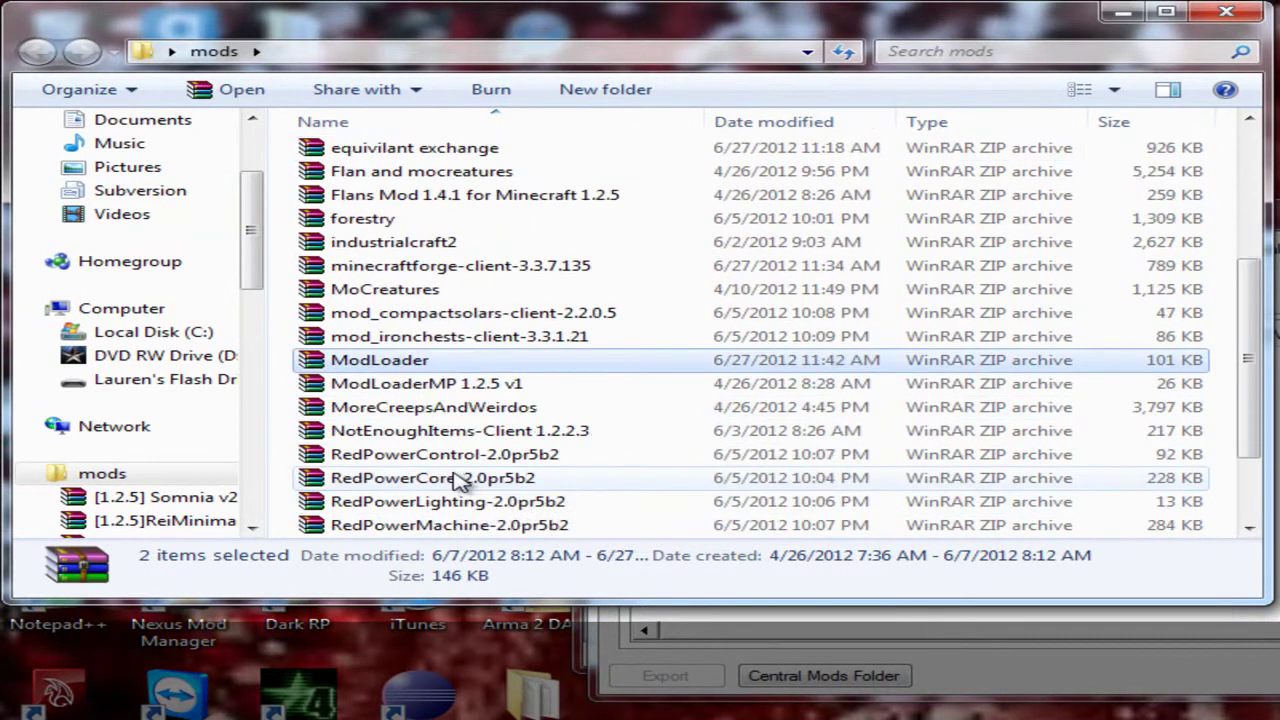
ctrl+click(423, 270)
drag(423, 270, 1279, 520)
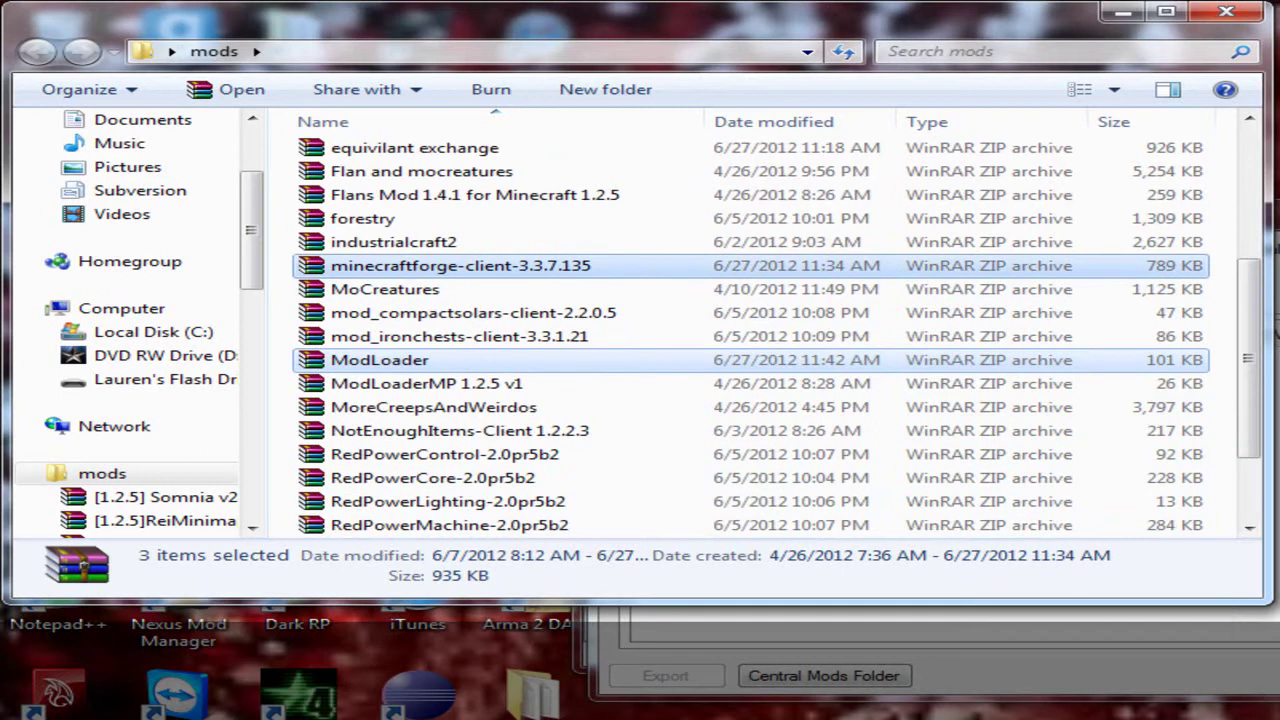
click(1279, 500)
Step: Move ModLoader above AudioMod in the minecraft.jar list, keeping minecraftforge-client-3.3.7.135 last
click(703, 400)
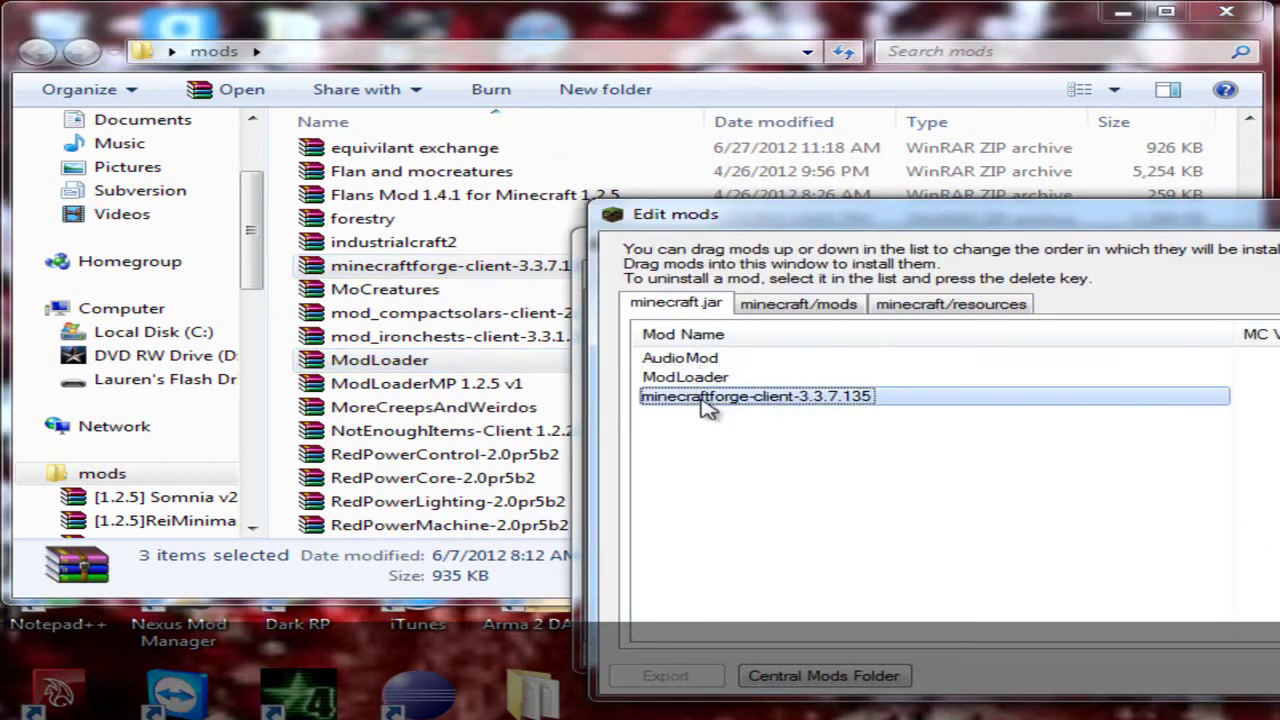
click(815, 379)
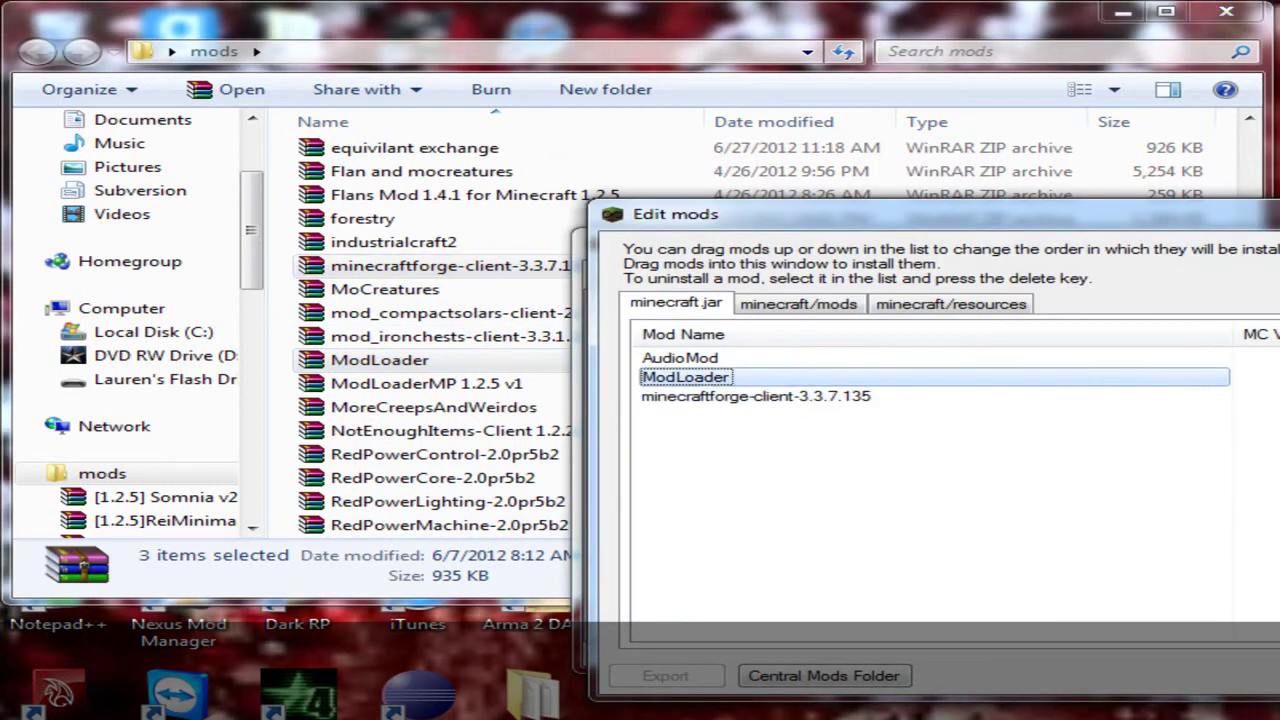
drag(815, 379, 815, 358)
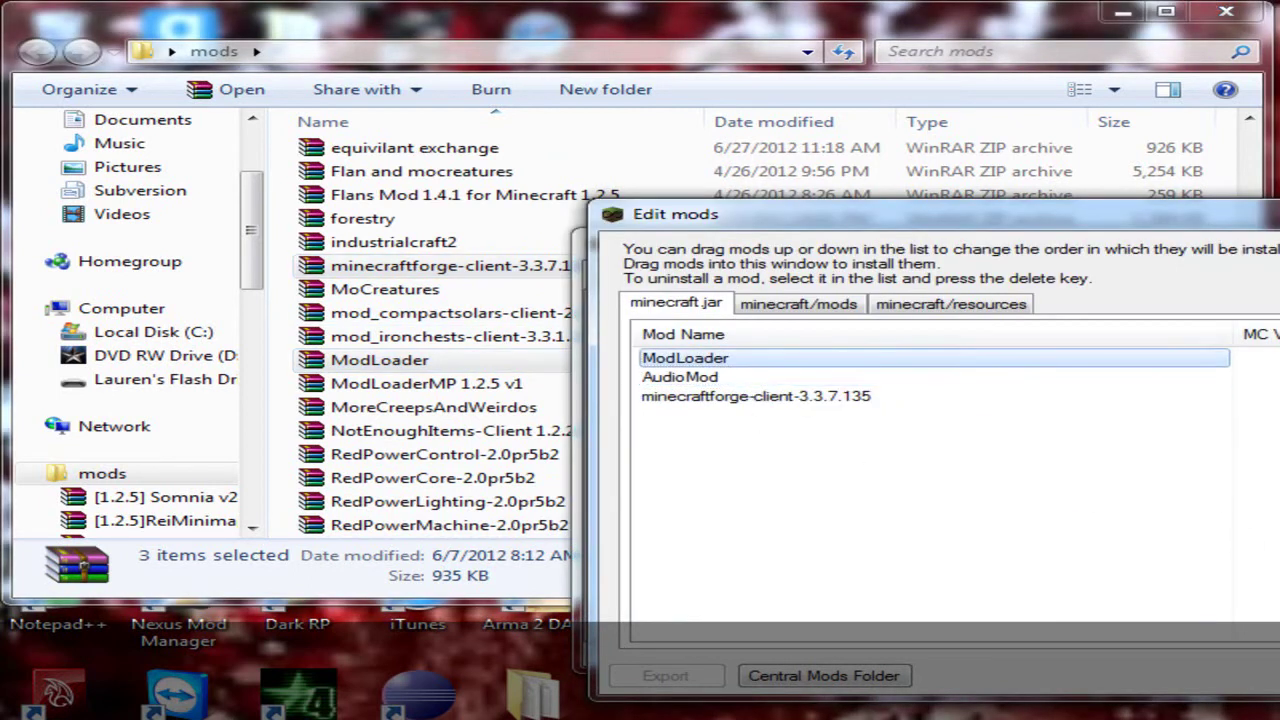
click(780, 380)
click(792, 397)
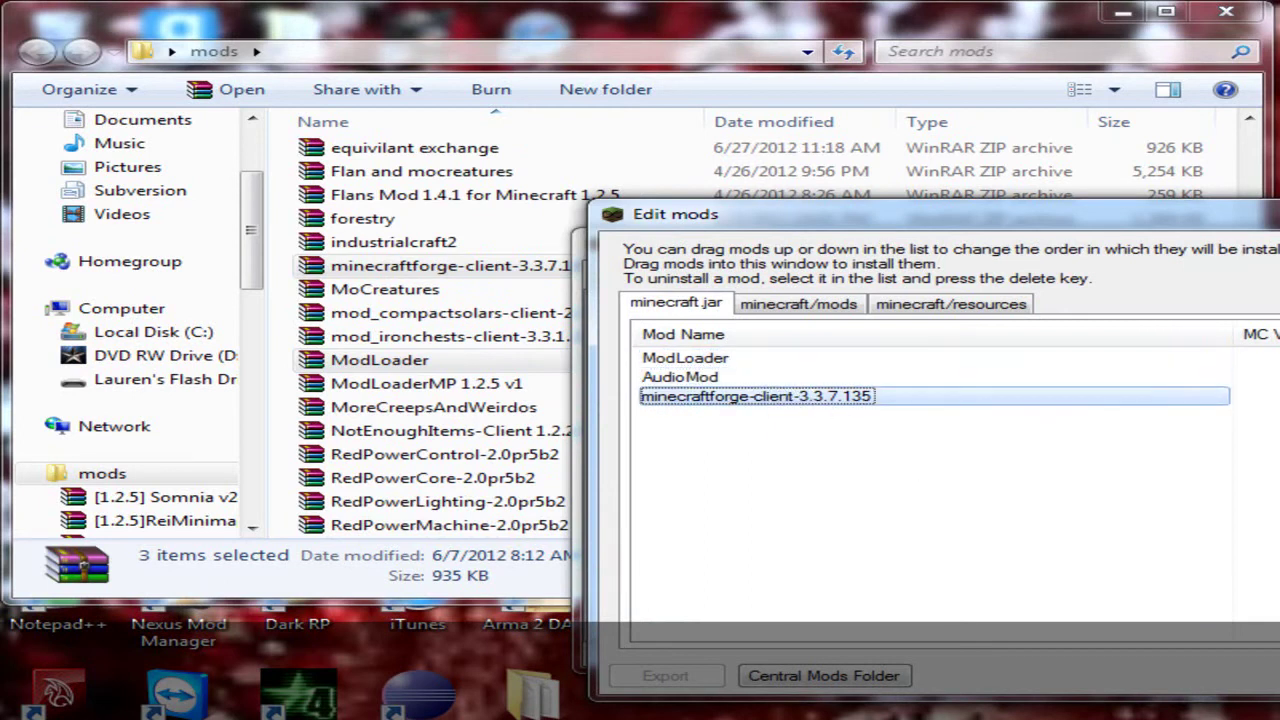
Step: Add the ee2 archive to the instance's minecraft/mods list and close the mod editor
click(797, 305)
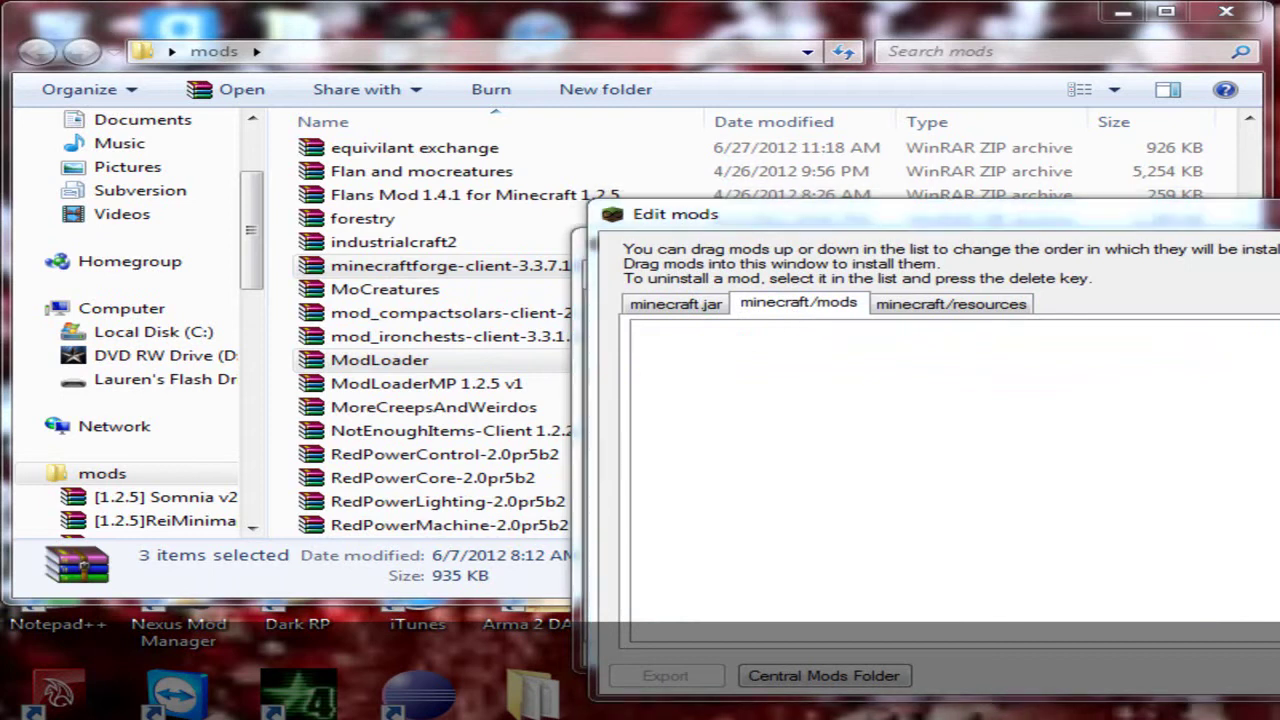
drag(986, 571, 812, 500)
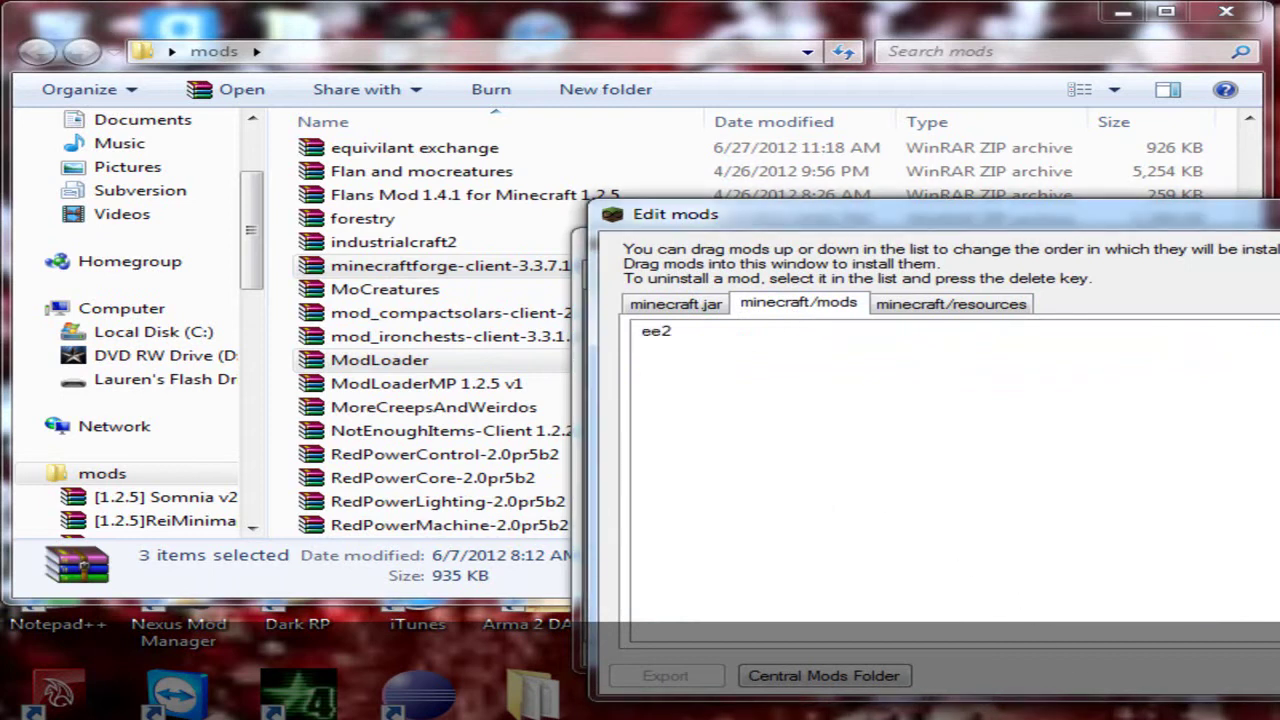
click(1279, 676)
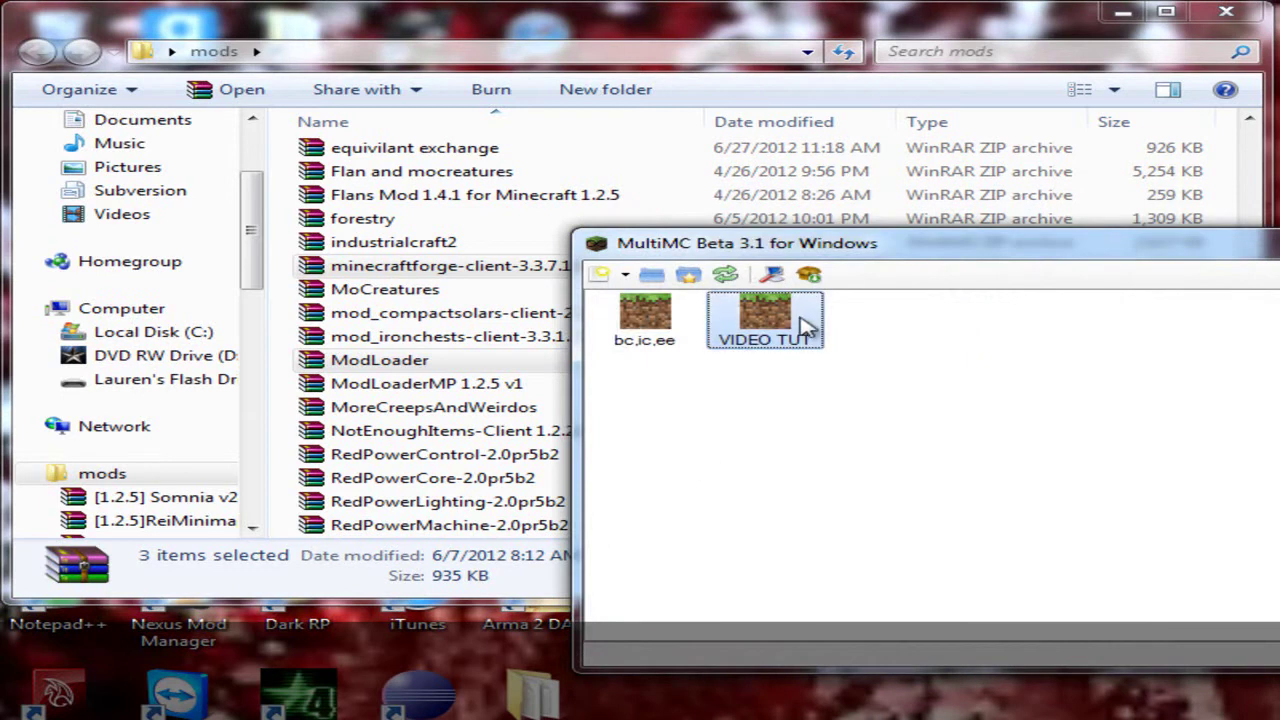
Step: Launch the VIDEO TUT instance, shift its login dialog into view and go through the username and password fields
double_click(765, 320)
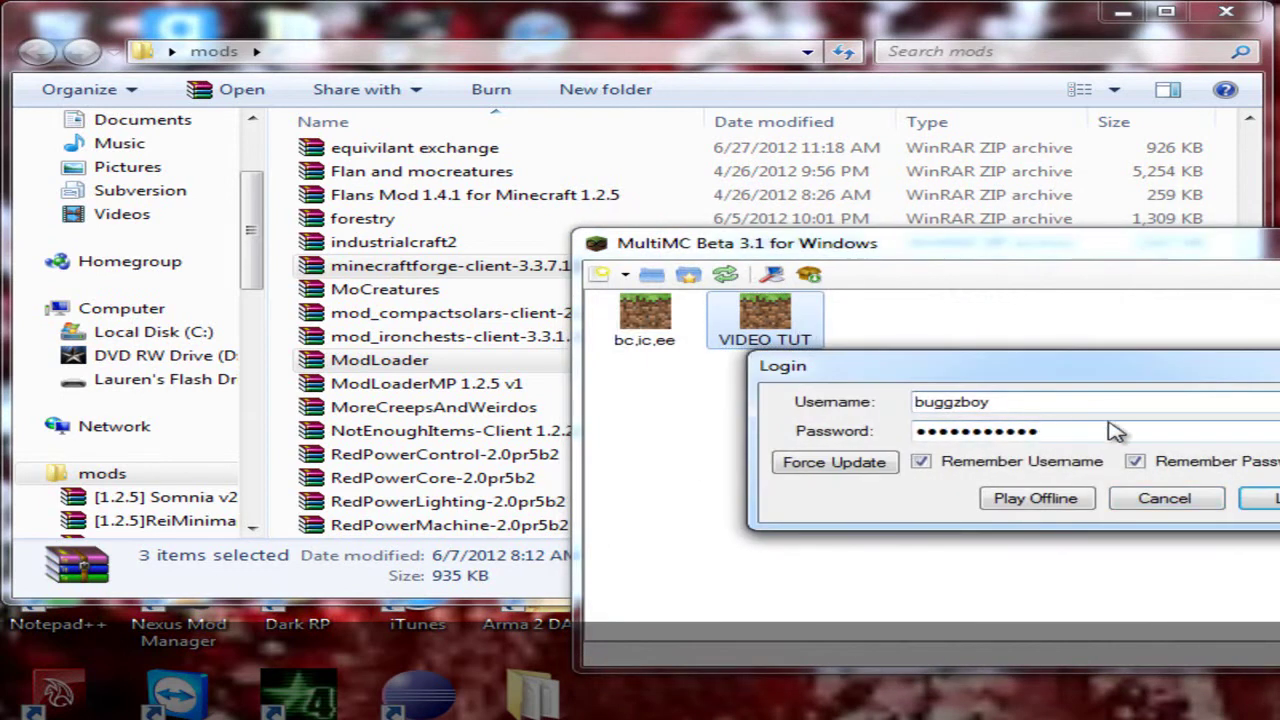
drag(971, 369, 840, 375)
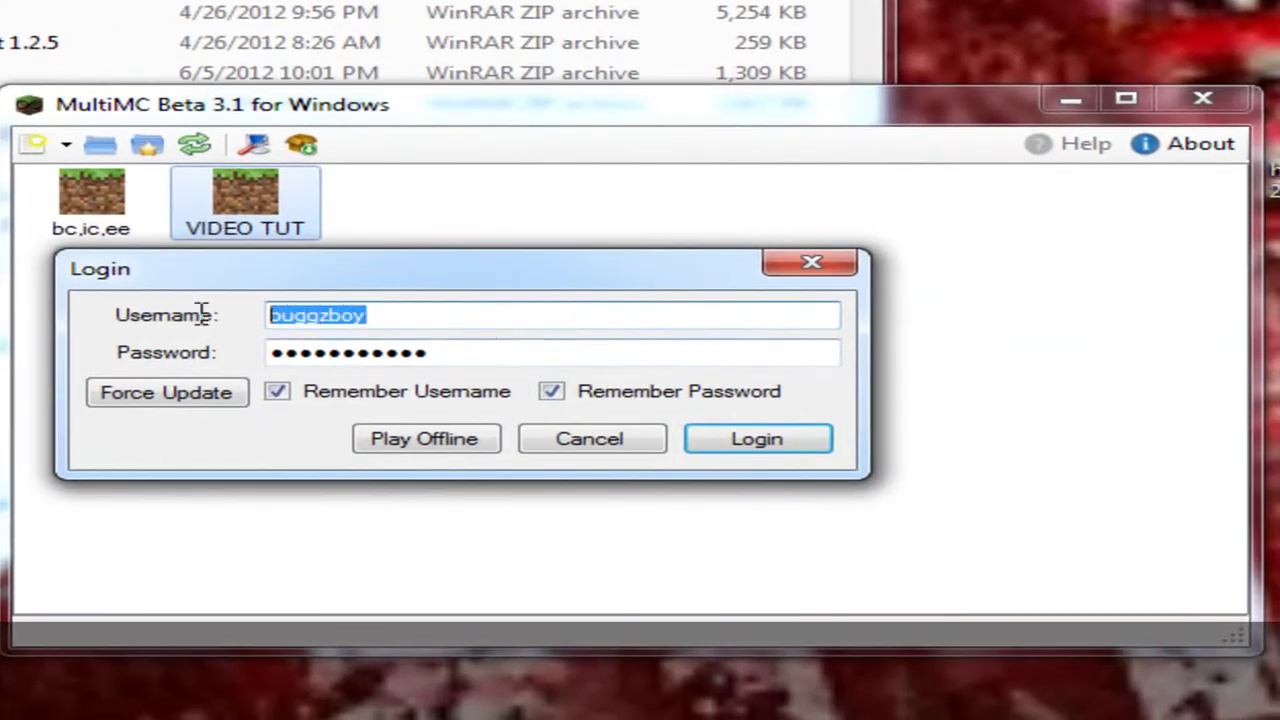
click(981, 408)
drag(420, 315, 143, 310)
click(467, 318)
drag(495, 360, 91, 363)
click(540, 352)
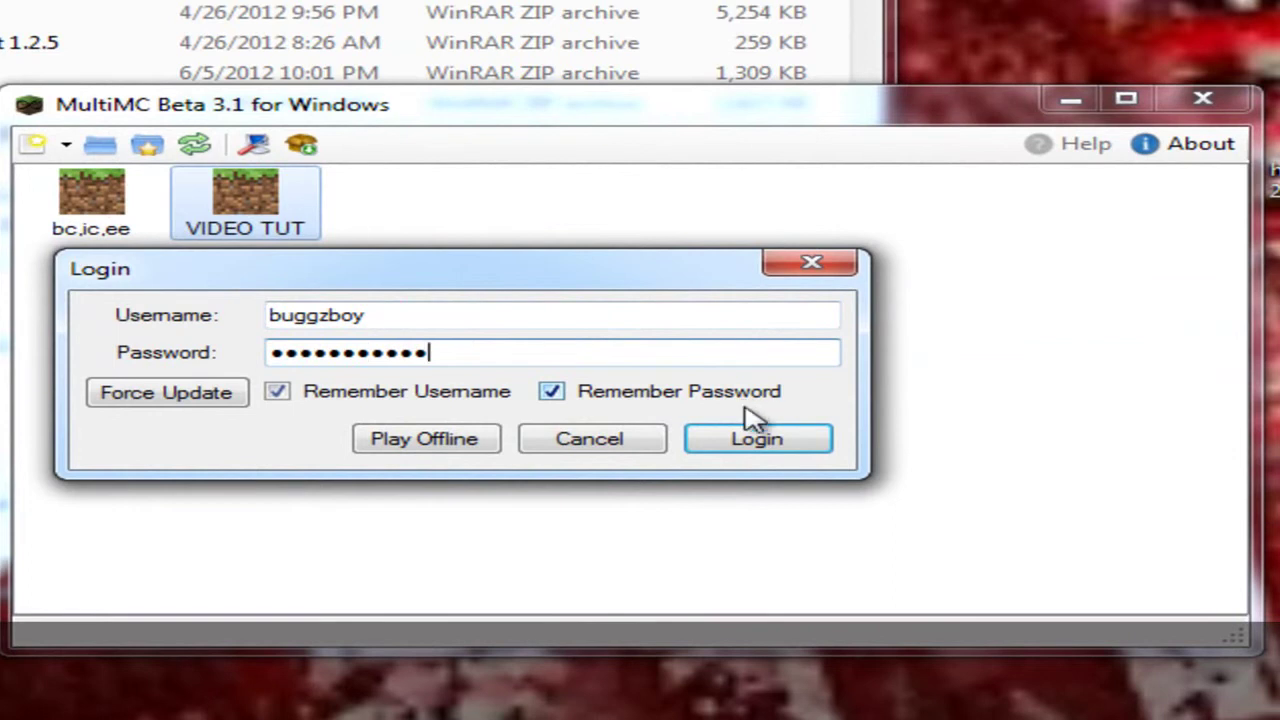
Step: Reposition the login dialog and log in with the remembered account credentials to start Minecraft
drag(503, 360, 296, 312)
drag(410, 317, 163, 317)
click(482, 350)
drag(537, 286, 703, 386)
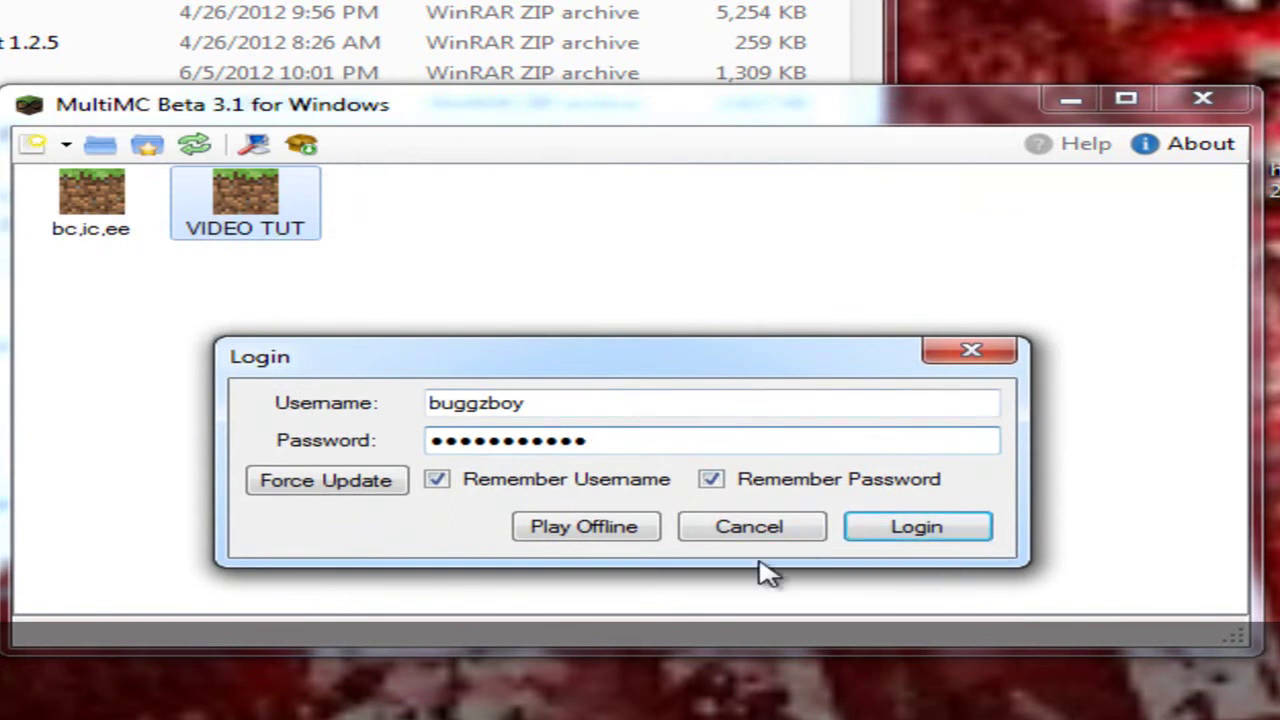
click(916, 527)
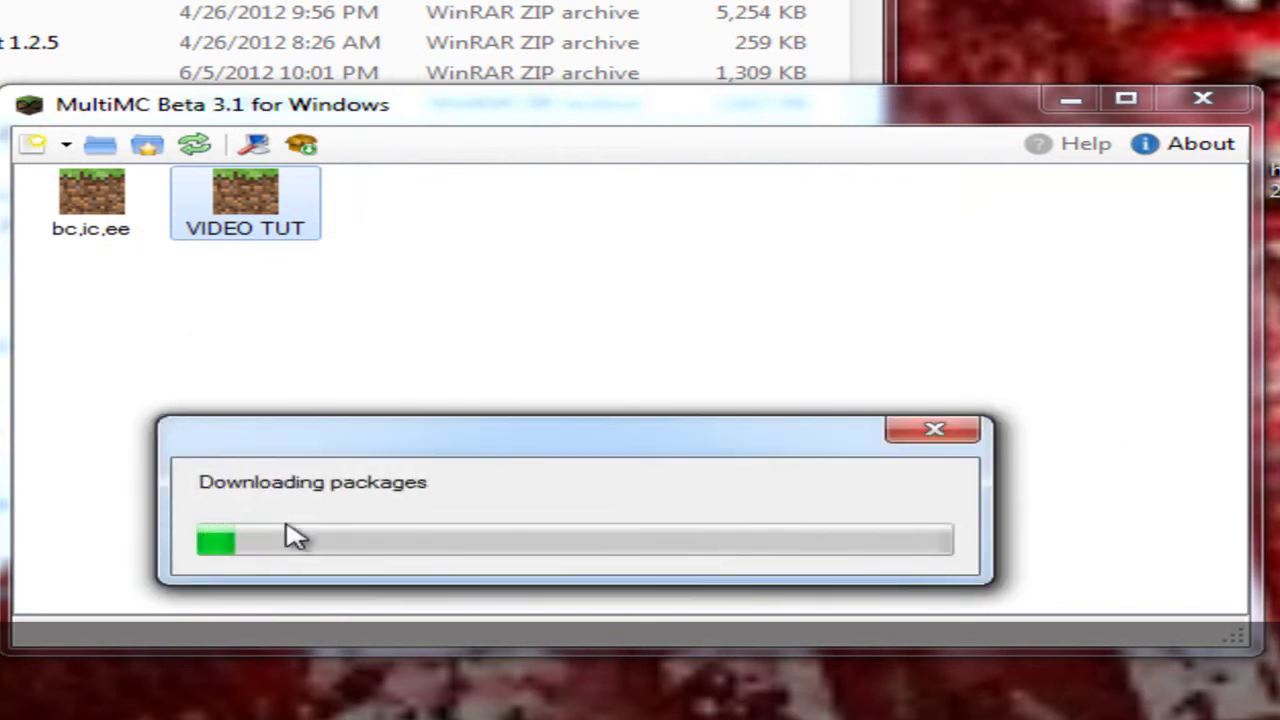
drag(580, 443, 554, 434)
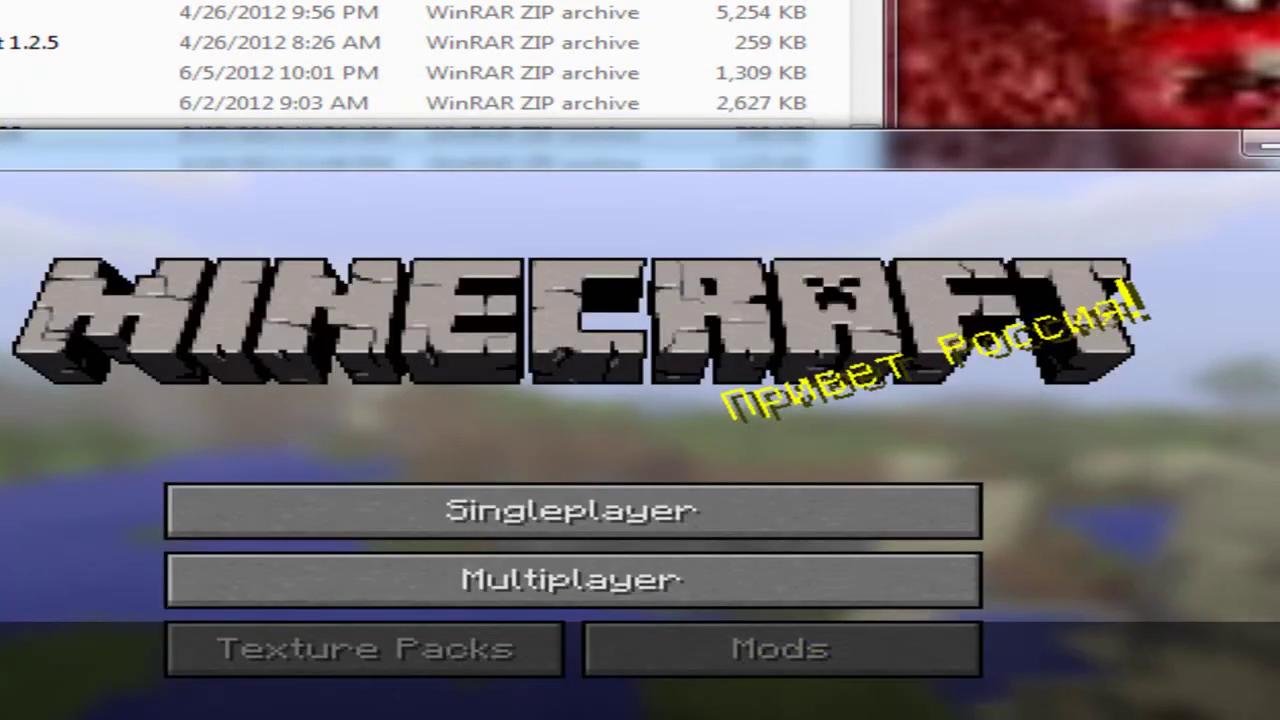
Step: Review the Forge Mod Loader, Minecraft Forge and Equivalent Exchange 2 entries in Minecraft's mod list, and quit the game
click(680, 647)
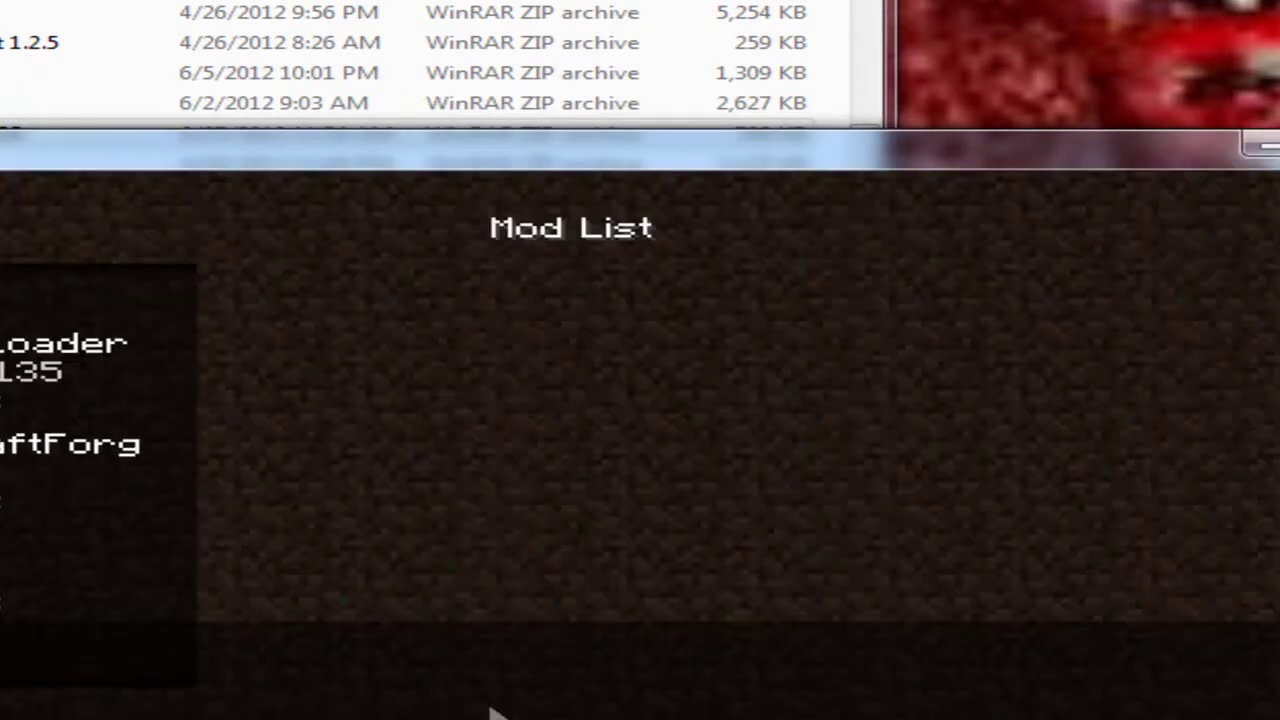
click(3, 371)
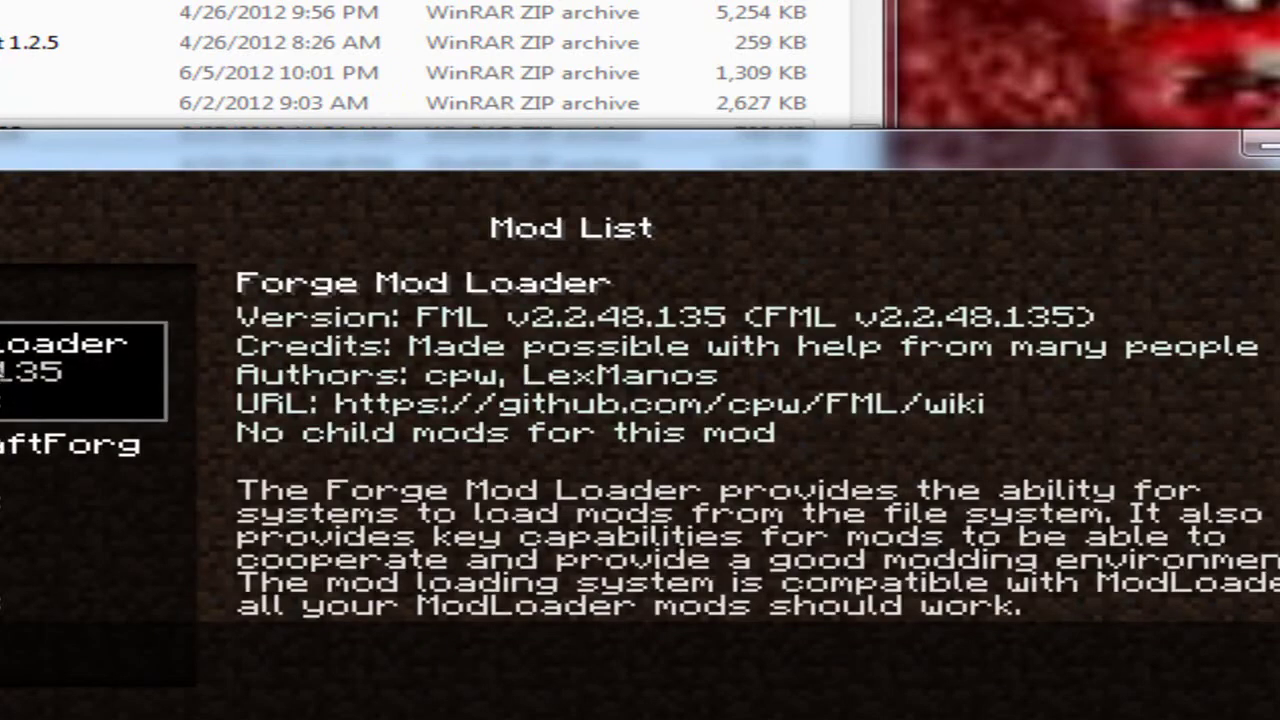
click(18, 486)
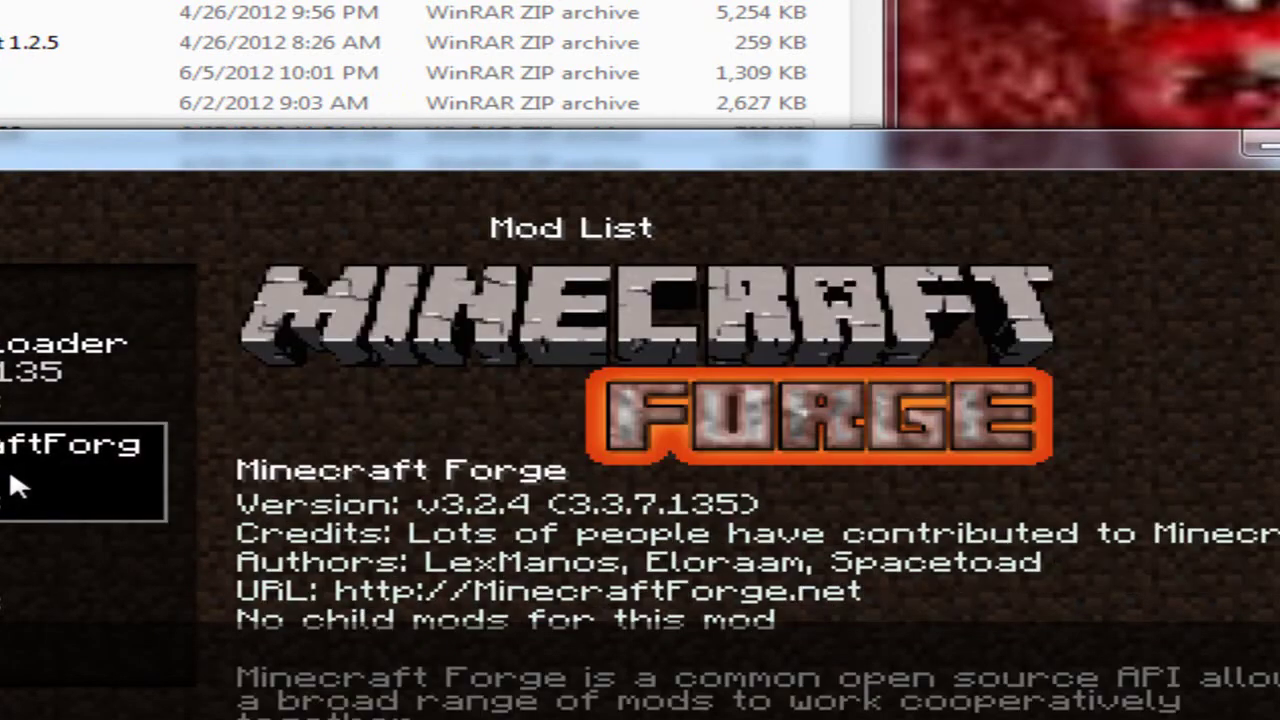
click(10, 575)
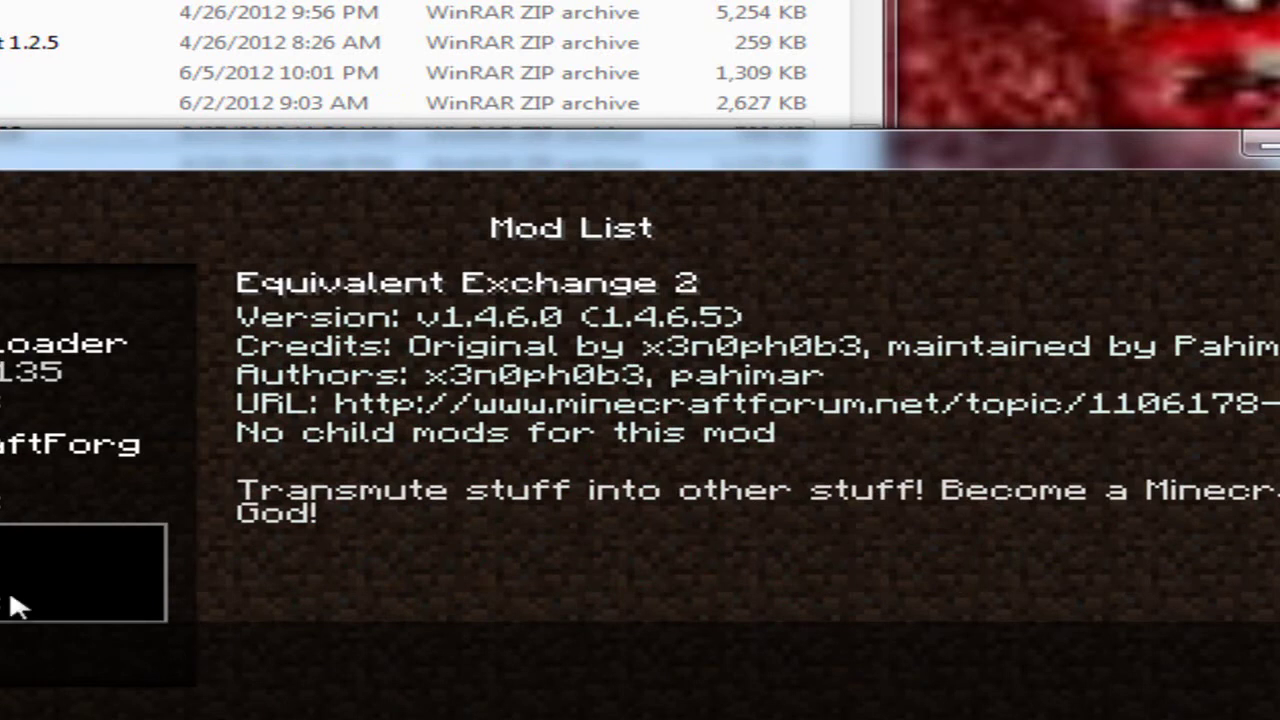
click(572, 719)
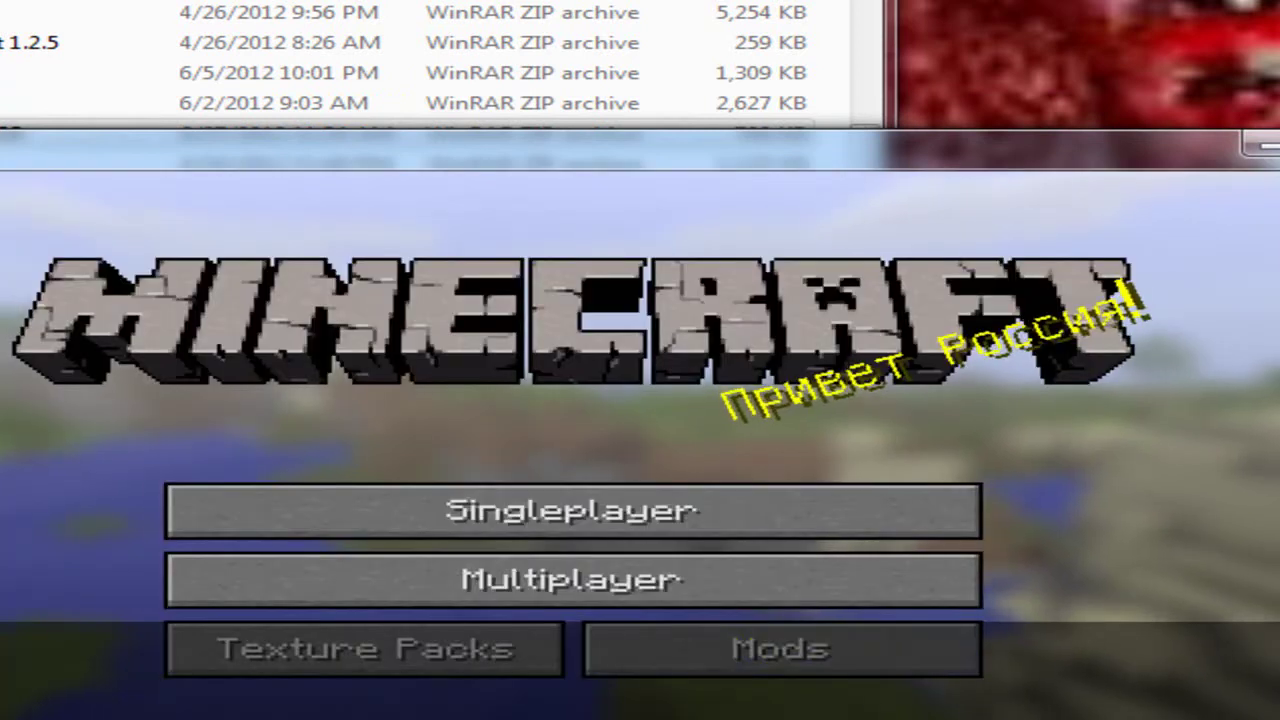
click(780, 719)
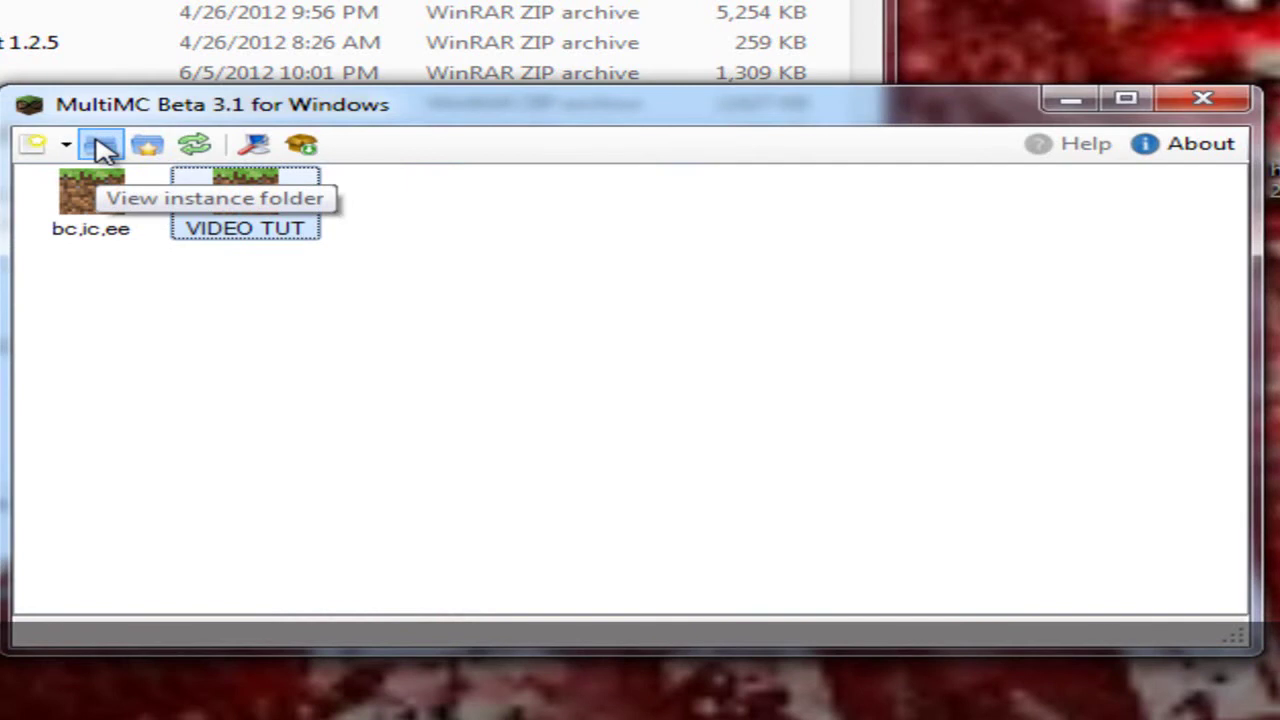
Step: Switch to MultiMC's instances folder in Windows Explorer and go into the EE2_test folder
click(104, 148)
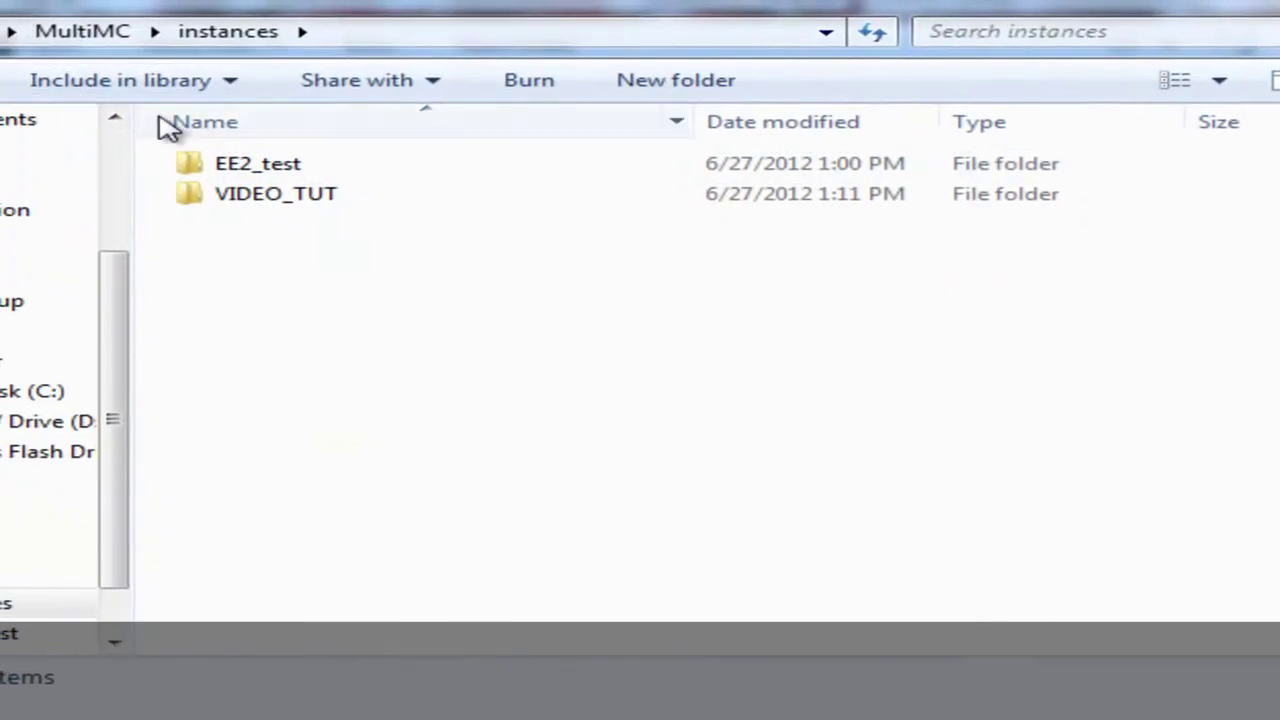
drag(518, 438, 580, 523)
click(580, 523)
click(520, 372)
click(663, 362)
click(300, 198)
double_click(309, 167)
click(316, 166)
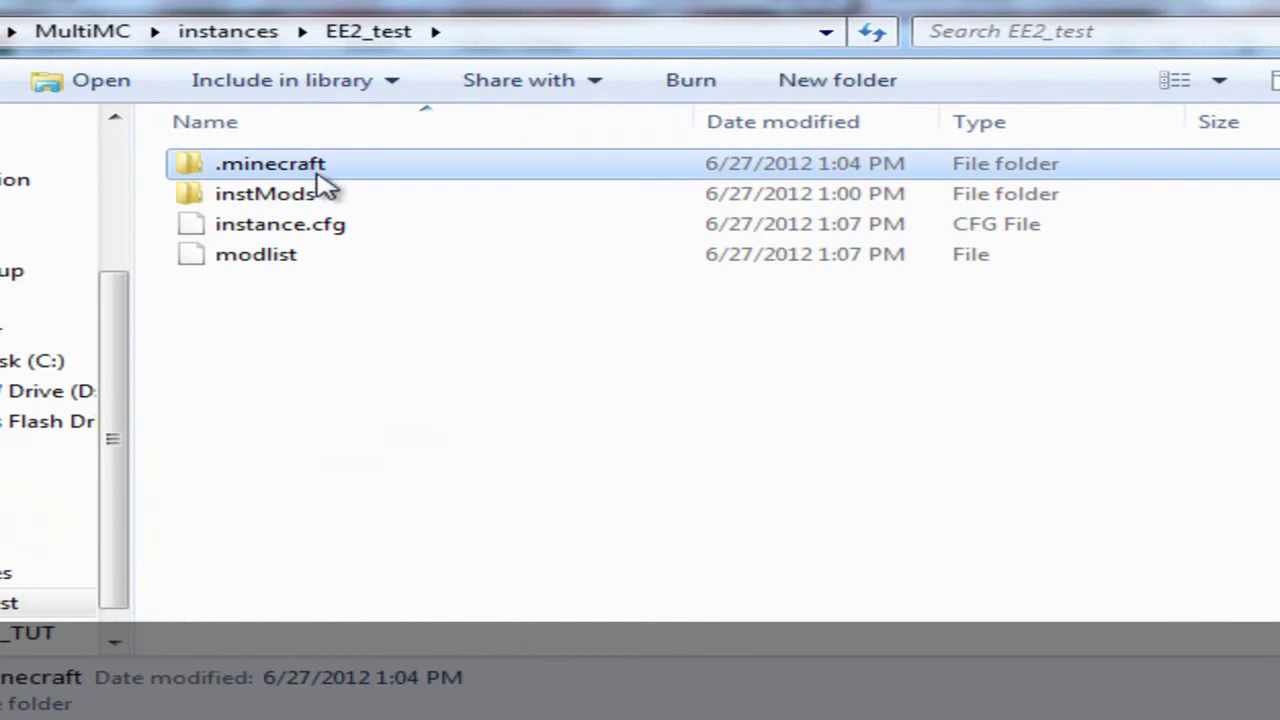
Step: Examine the mods folder inside EE2_test's .minecraft folder and go back up to the instances folder
key(super)
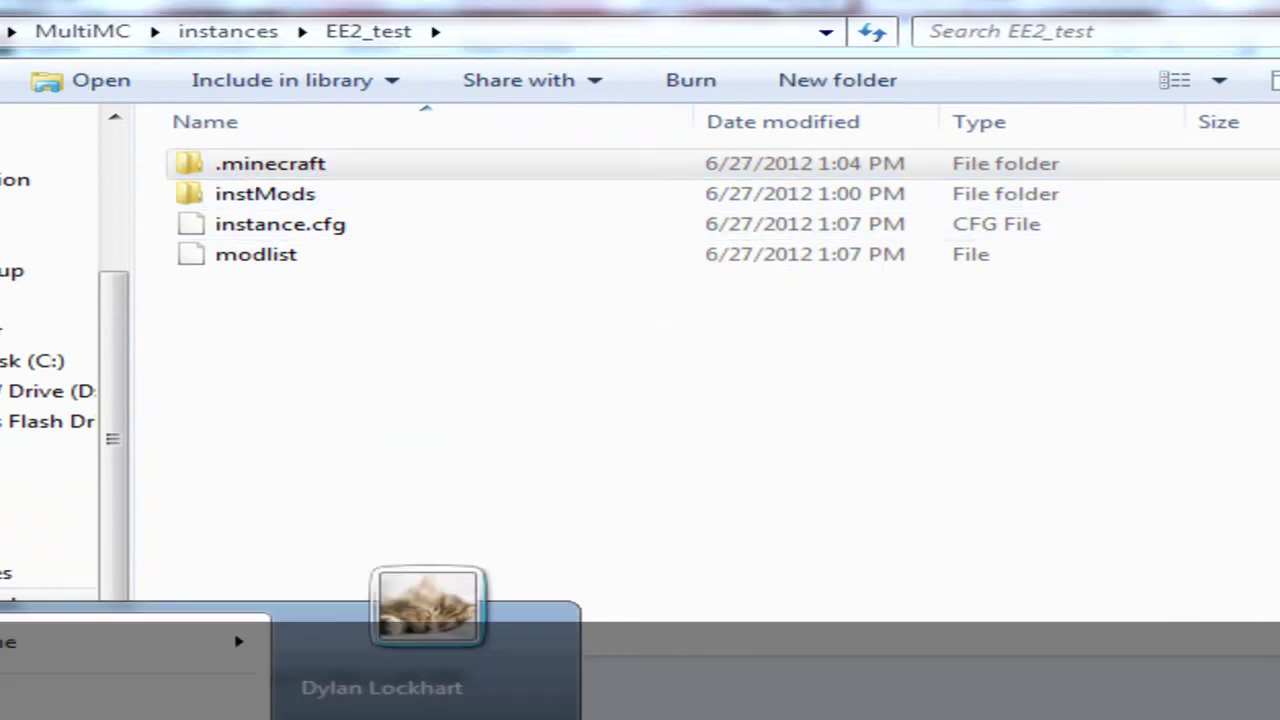
click(570, 335)
double_click(356, 174)
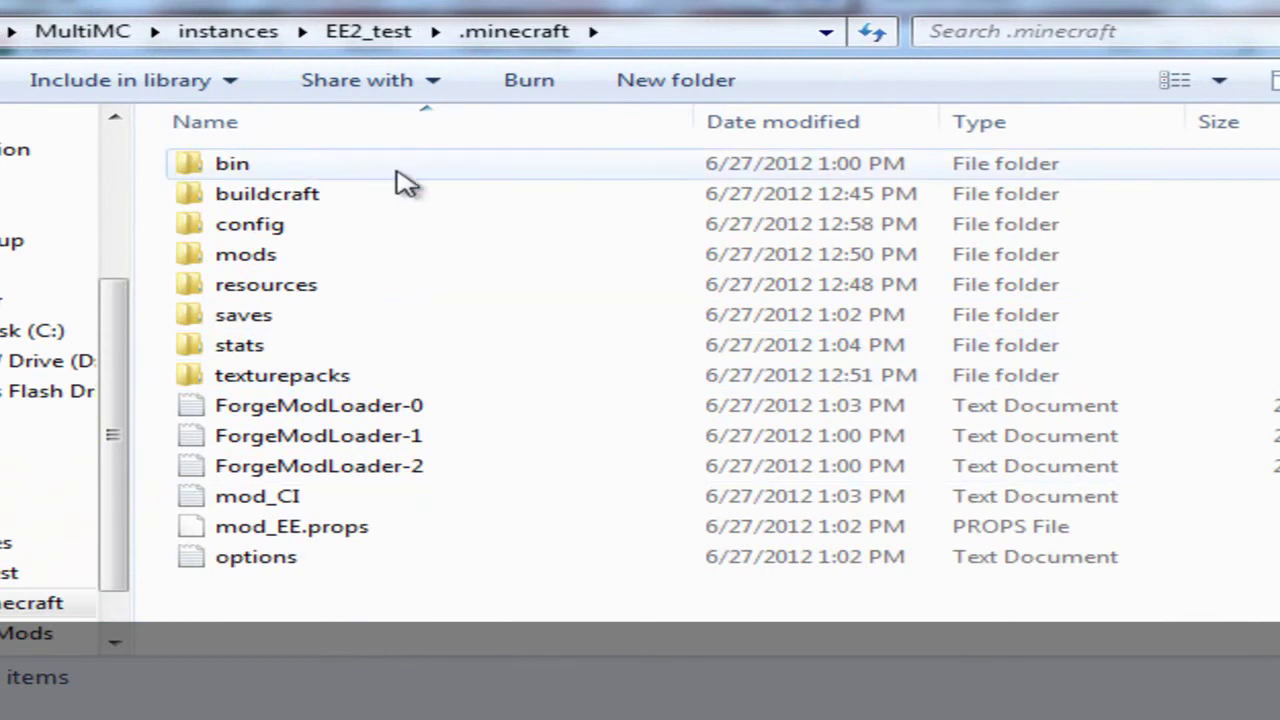
double_click(304, 258)
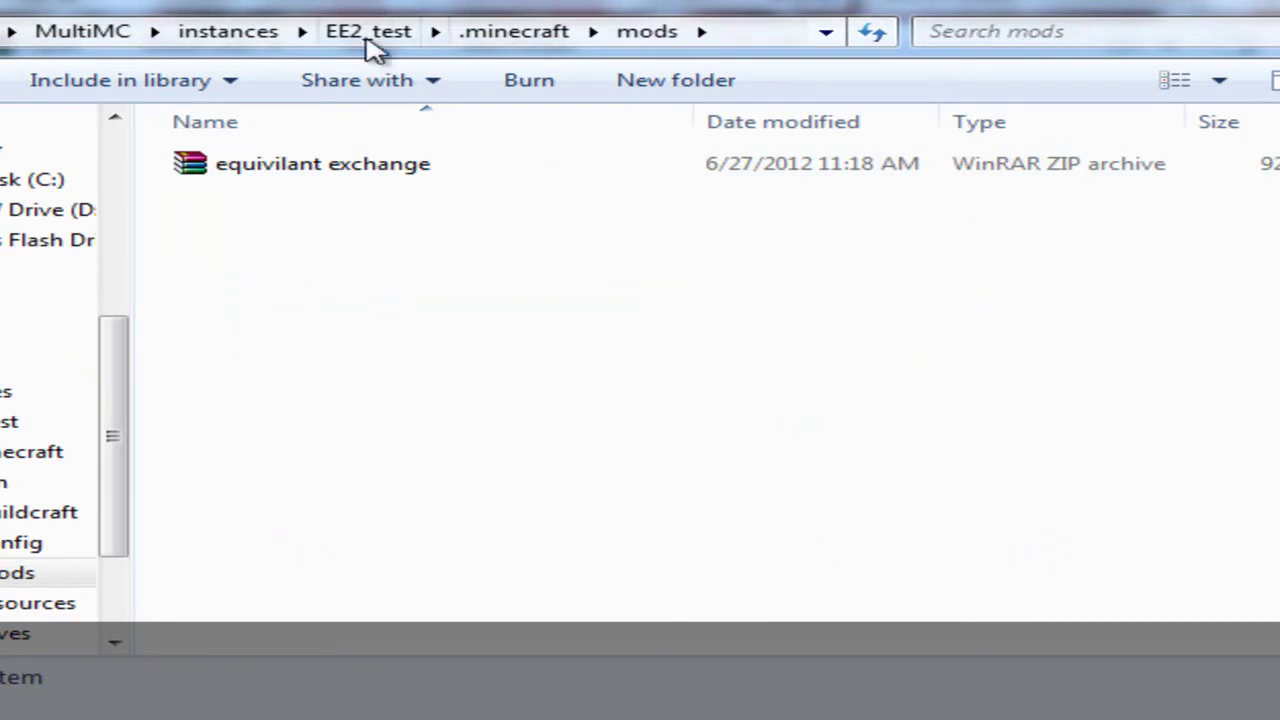
key(BackSpace)
key(BackSpace)
key(BackSpace)
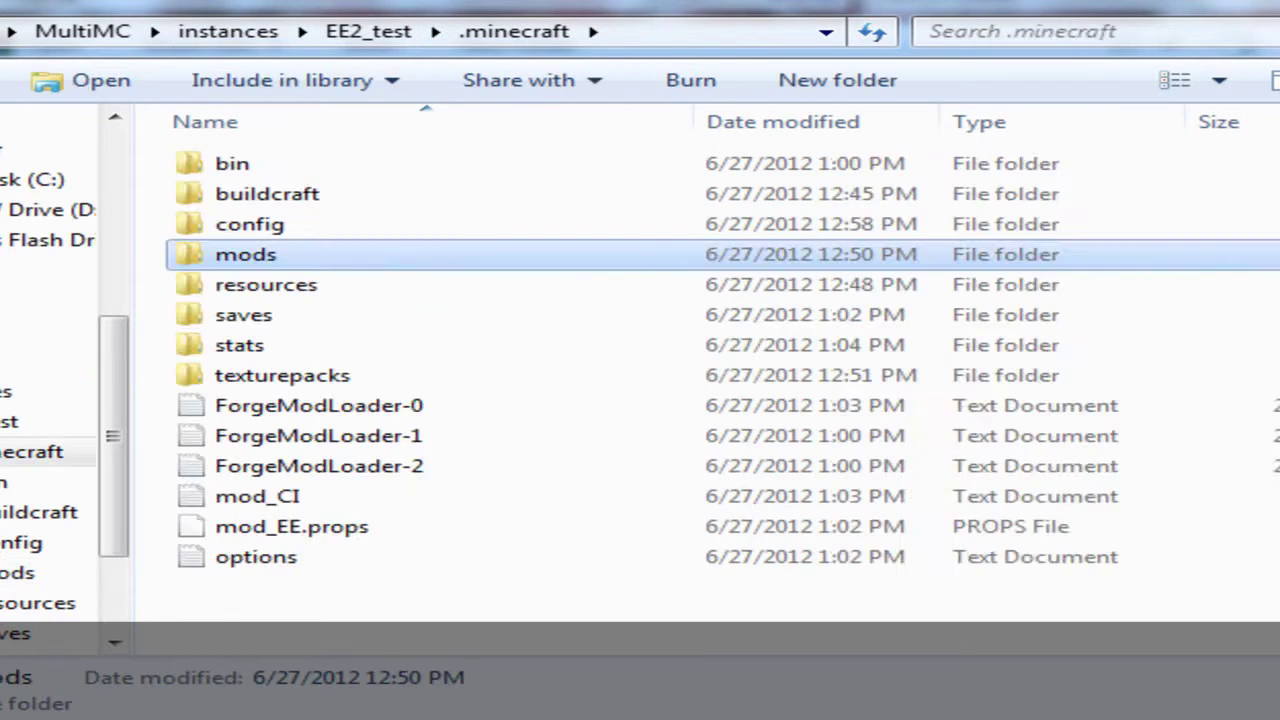
Step: Open the VIDEO_TUT instance's .minecraft folder and examine its bin and mods folders
double_click(290, 195)
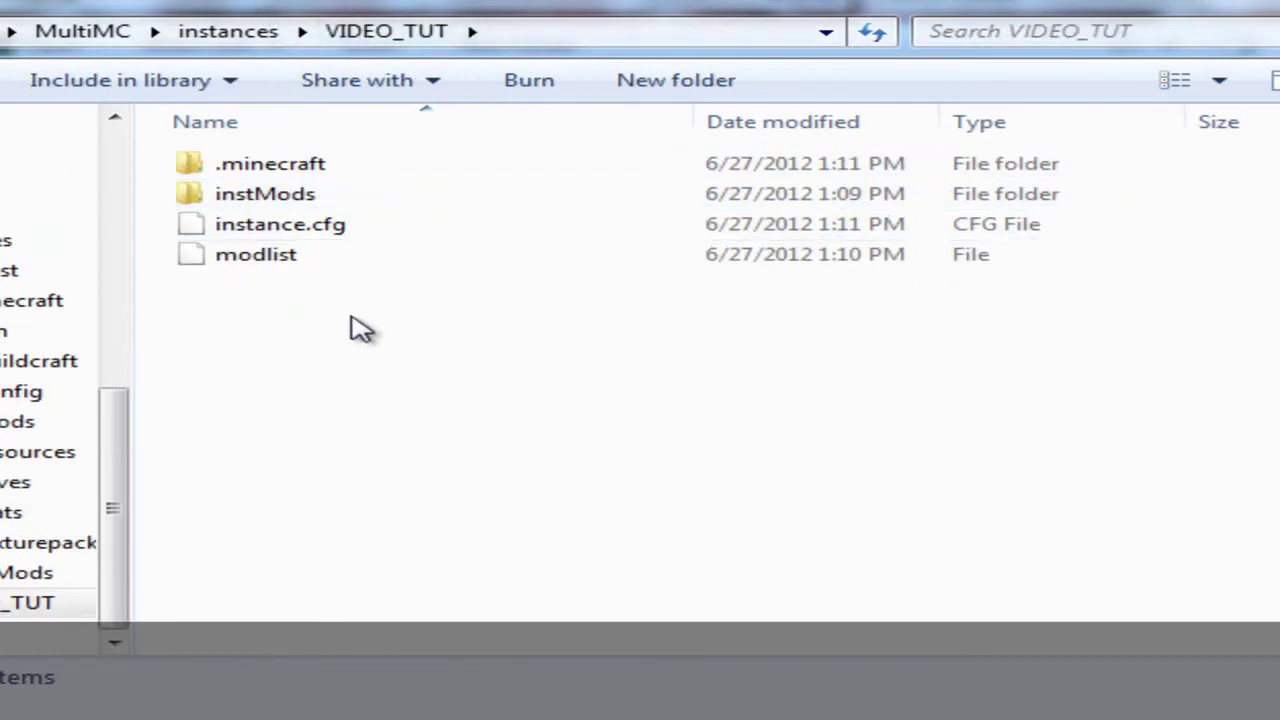
double_click(350, 168)
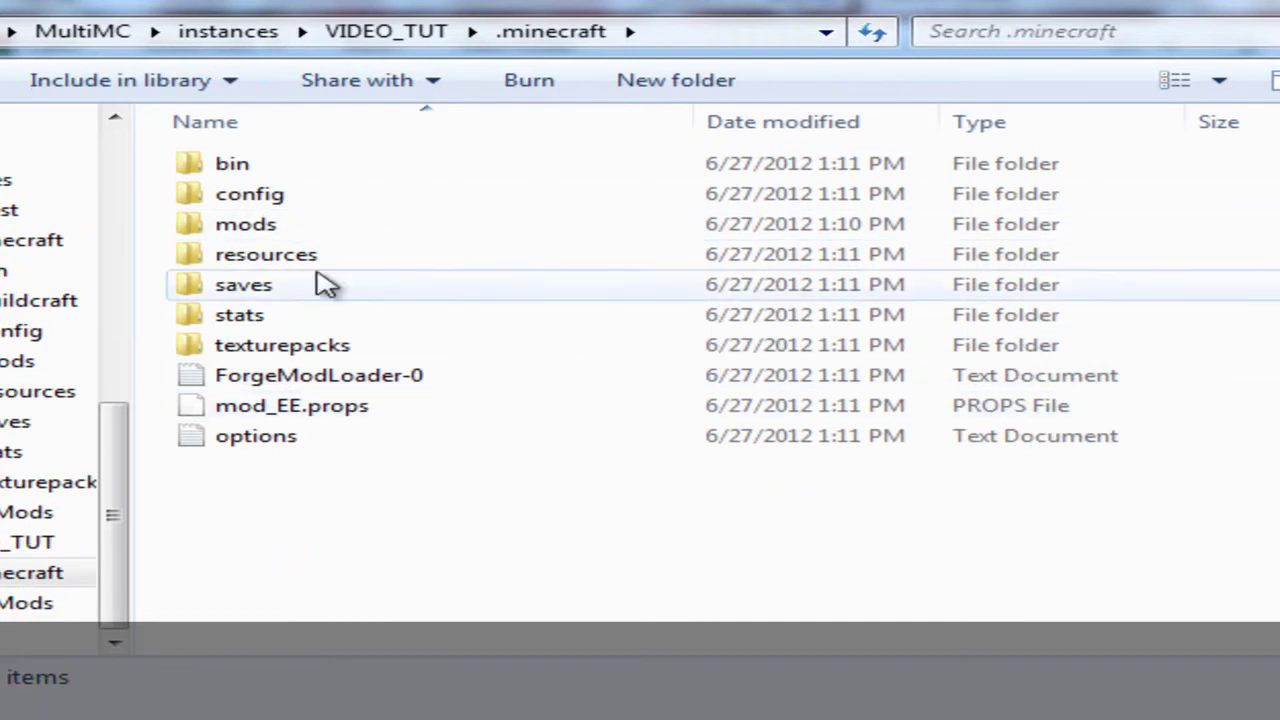
double_click(280, 166)
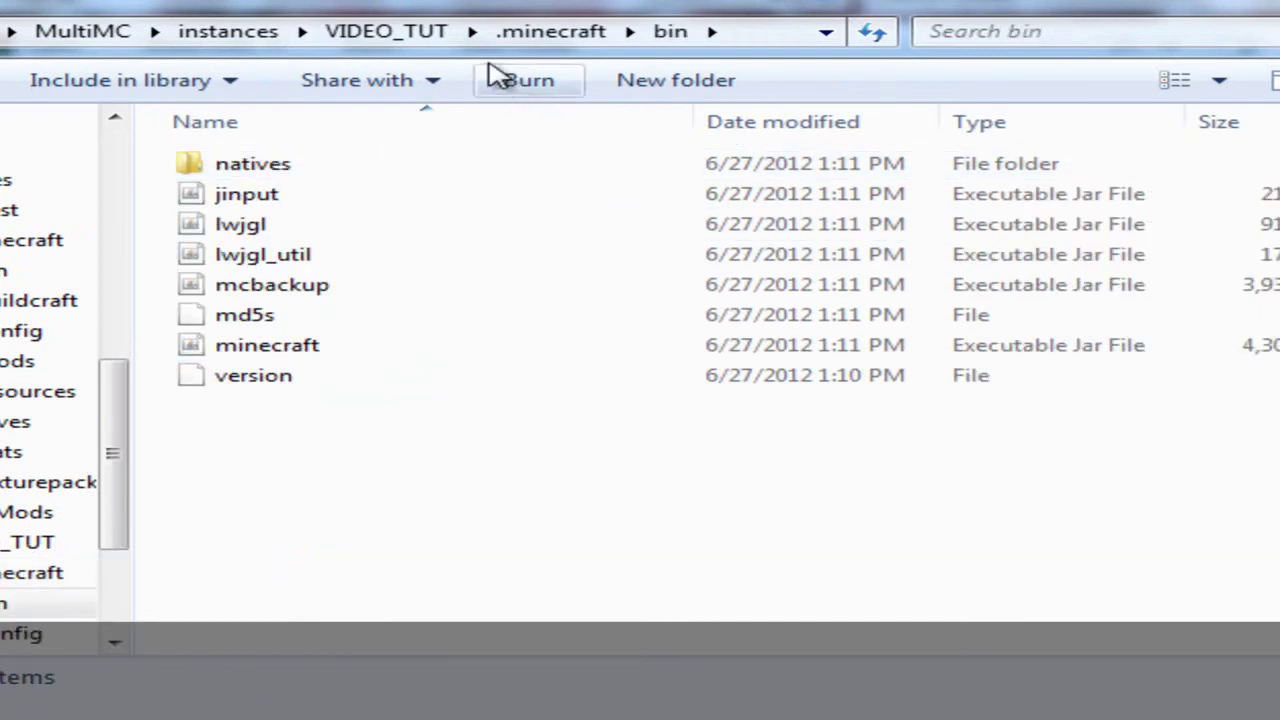
click(530, 32)
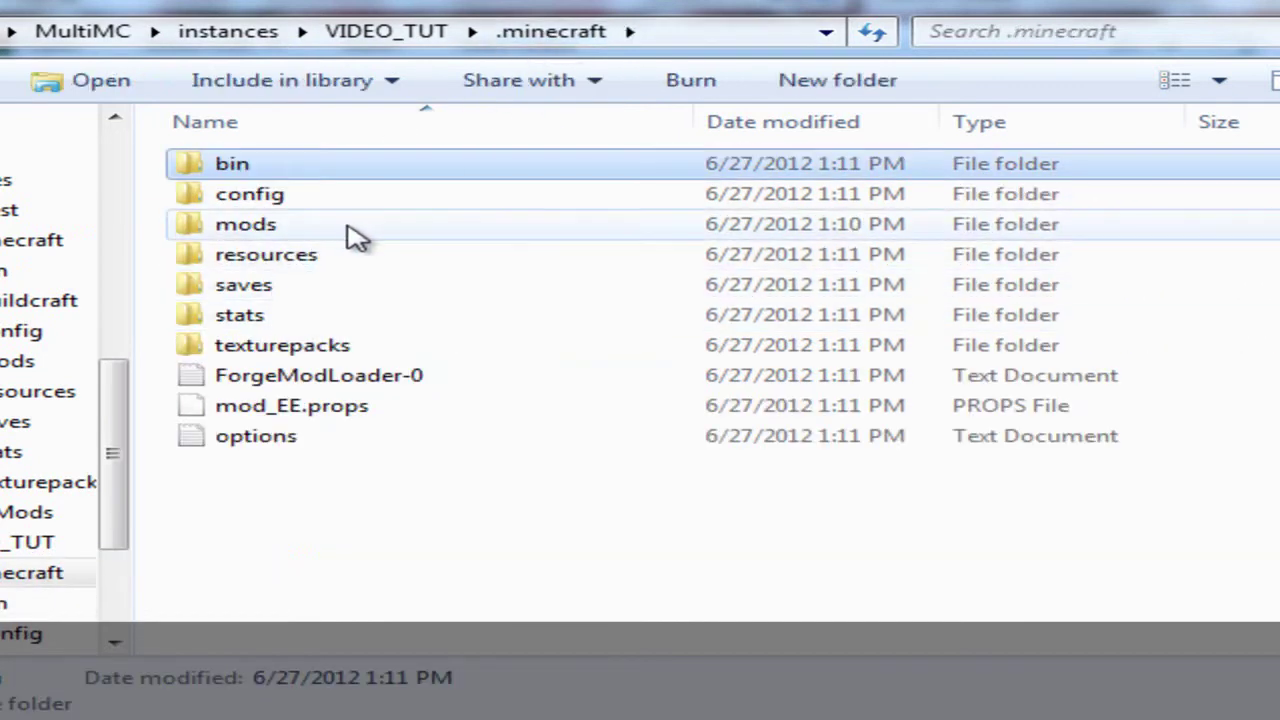
double_click(352, 226)
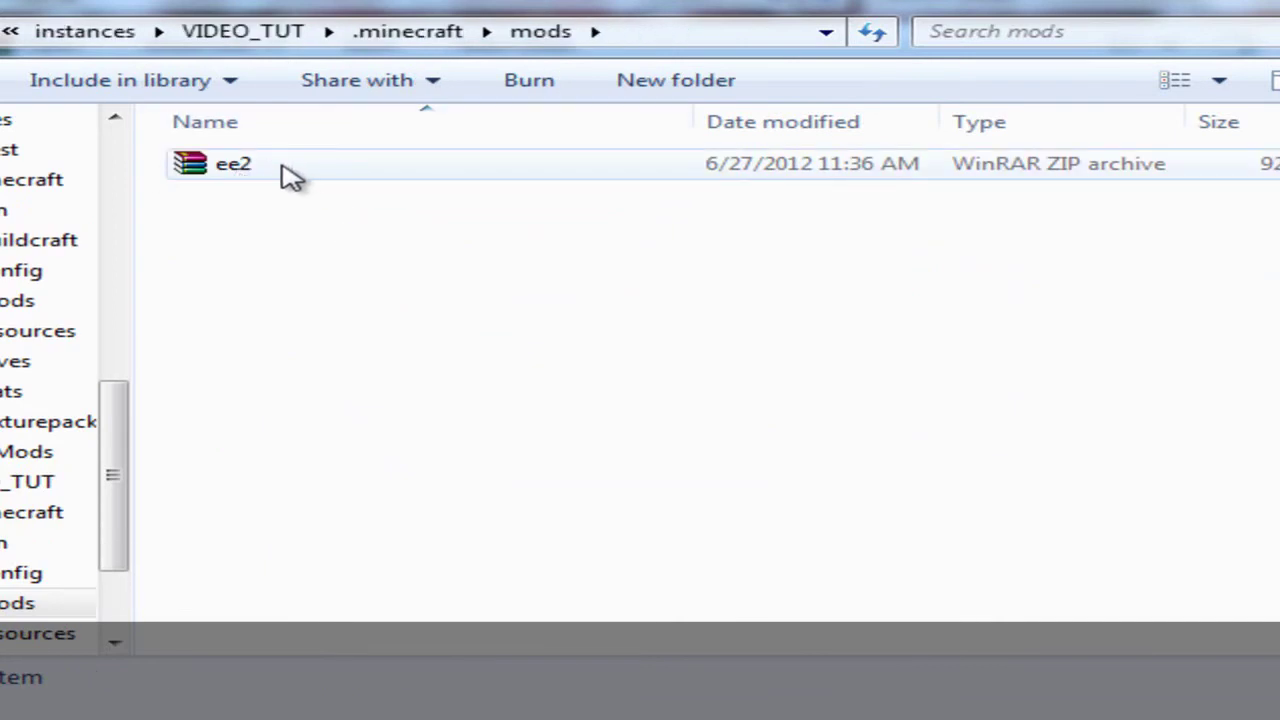
click(395, 31)
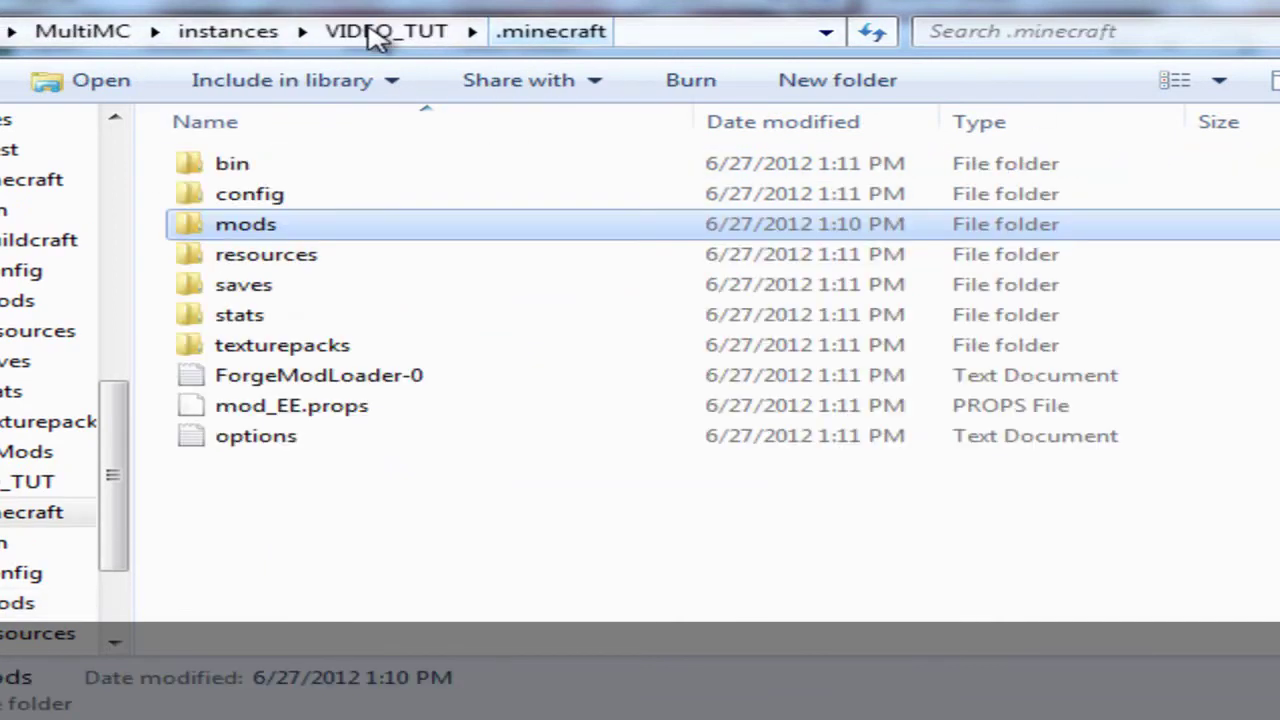
Step: Look through VIDEO_TUT's saves folder, recheck its bin folder, and return to MultiMC
double_click(291, 287)
click(548, 31)
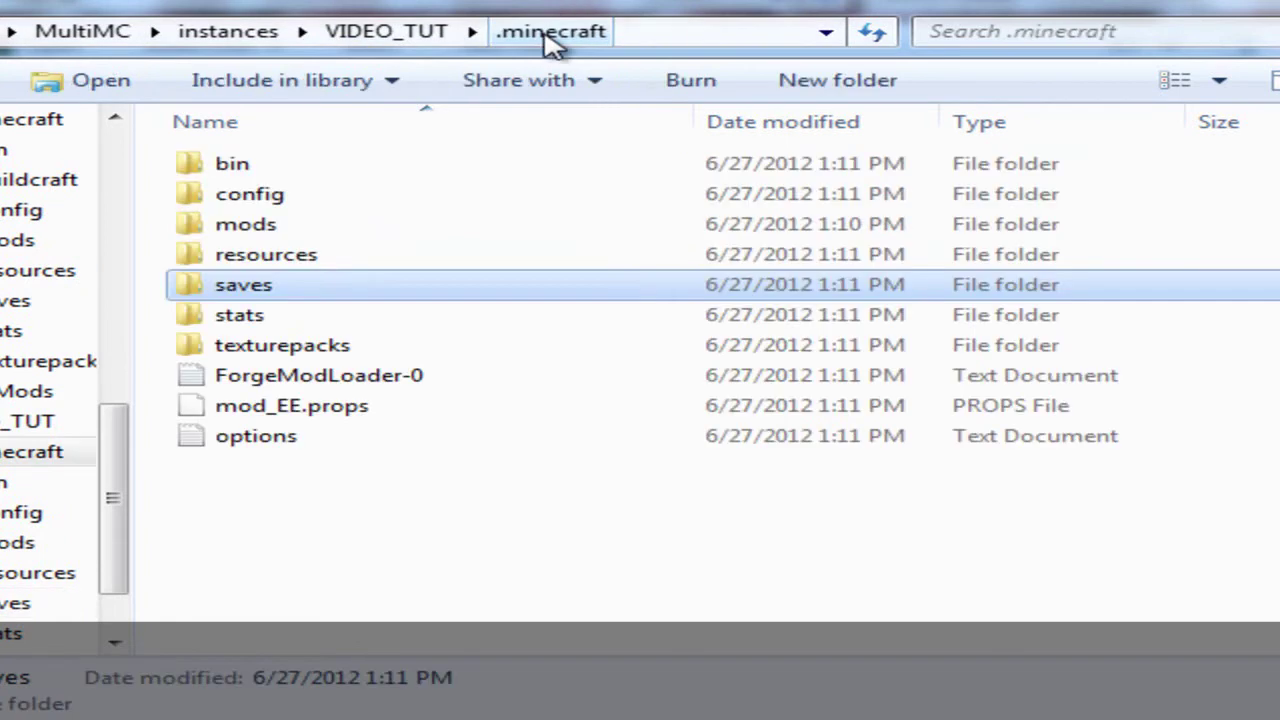
drag(630, 588, 514, 546)
double_click(380, 168)
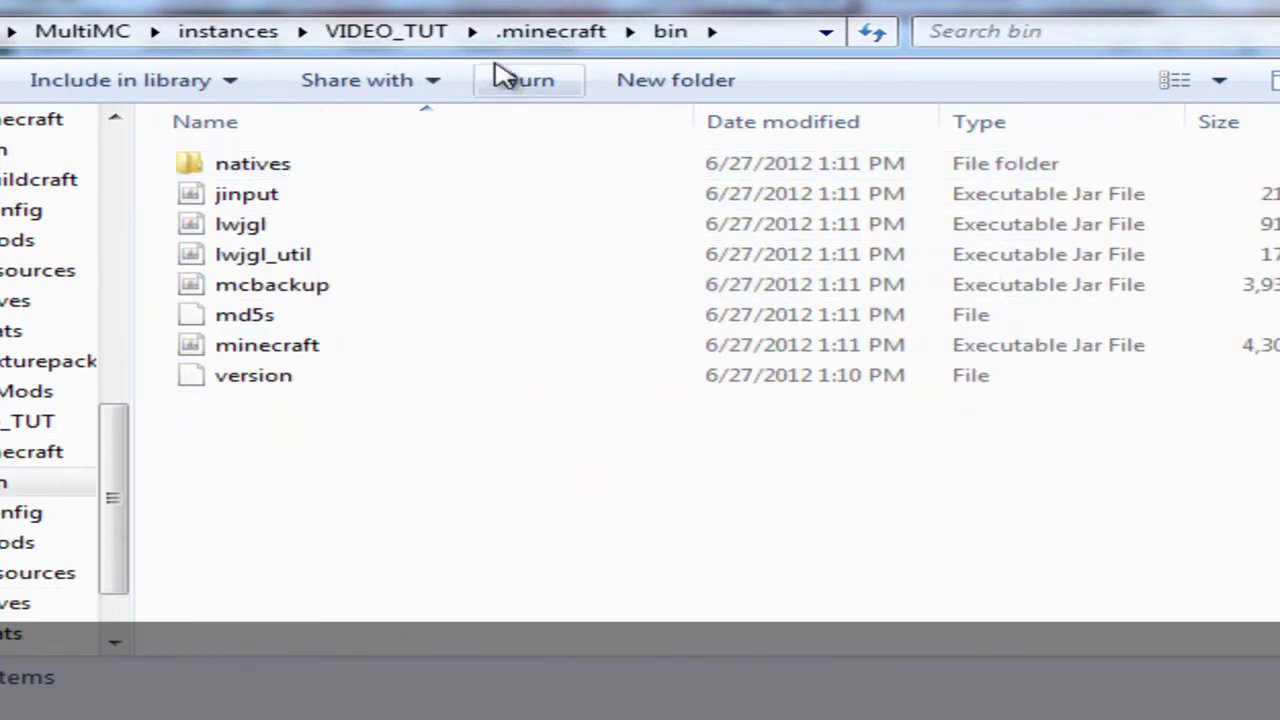
click(520, 33)
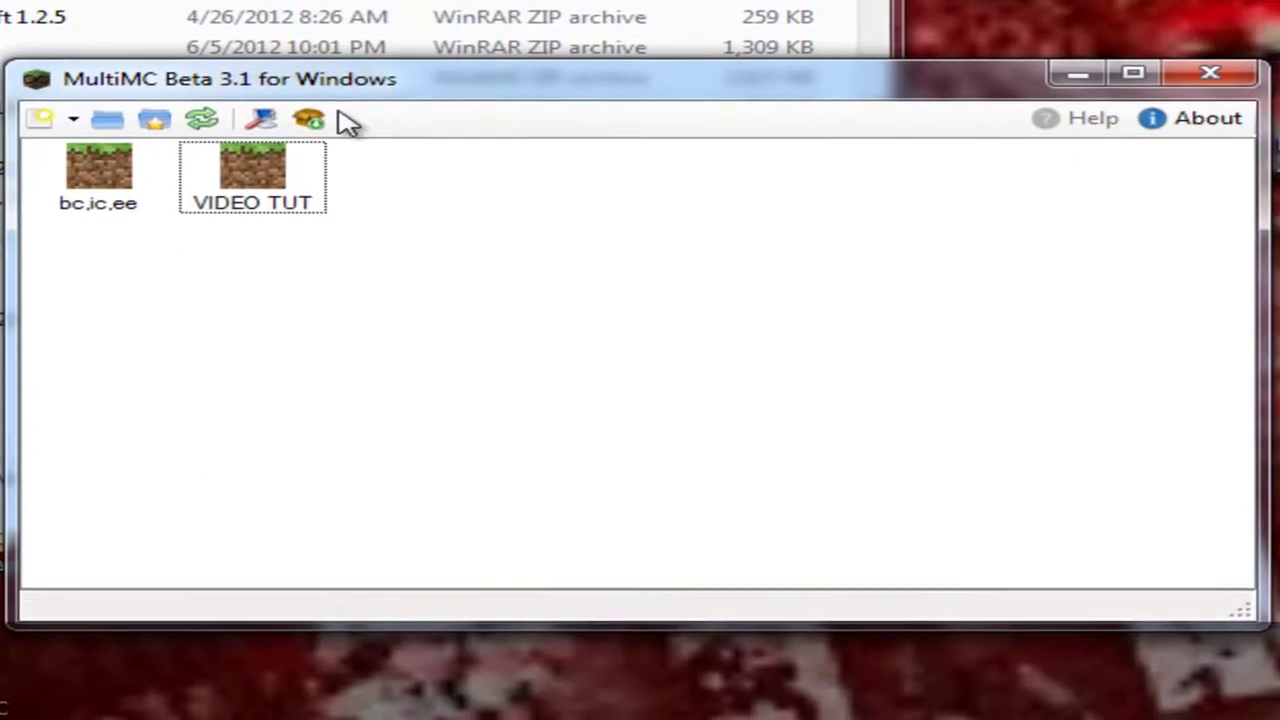
Step: View the central mods folder and refresh MultiMC's instance list
click(158, 122)
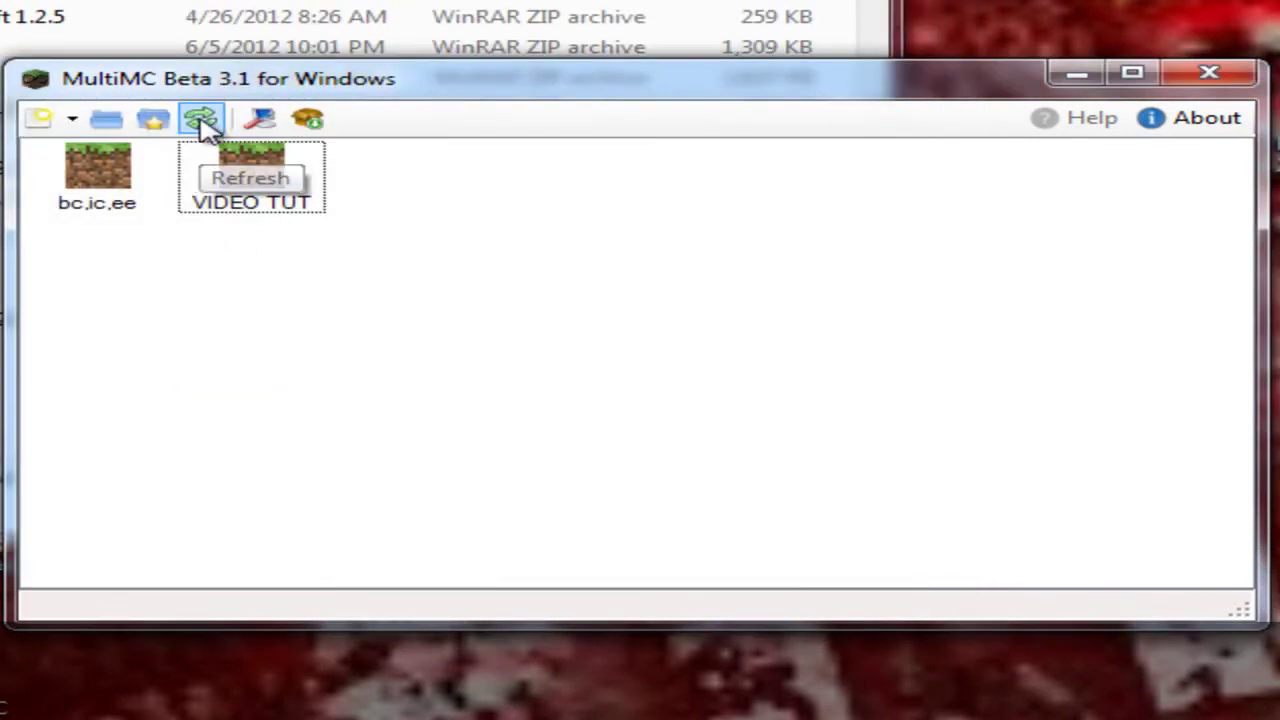
click(202, 120)
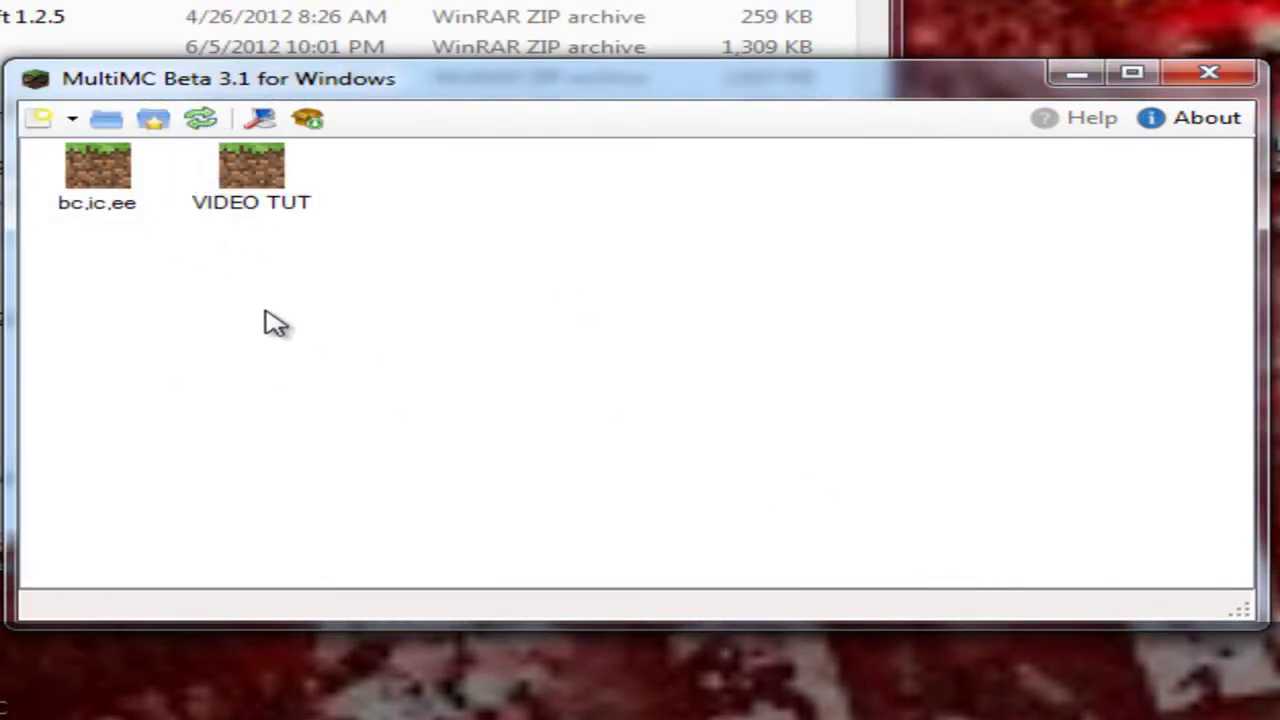
Step: Set MultiMC's minimum memory allocation to 2048 and maximum to 4096 in the advanced settings, and save them
click(262, 118)
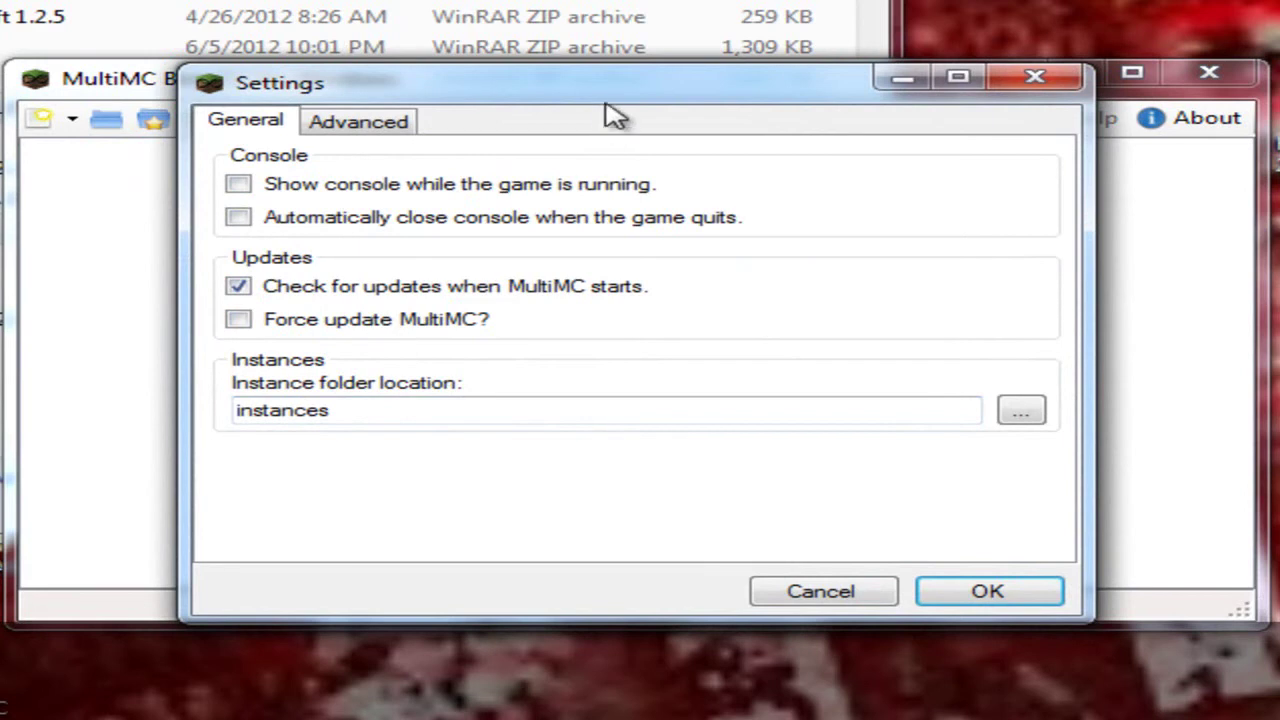
drag(615, 85, 571, 143)
click(350, 190)
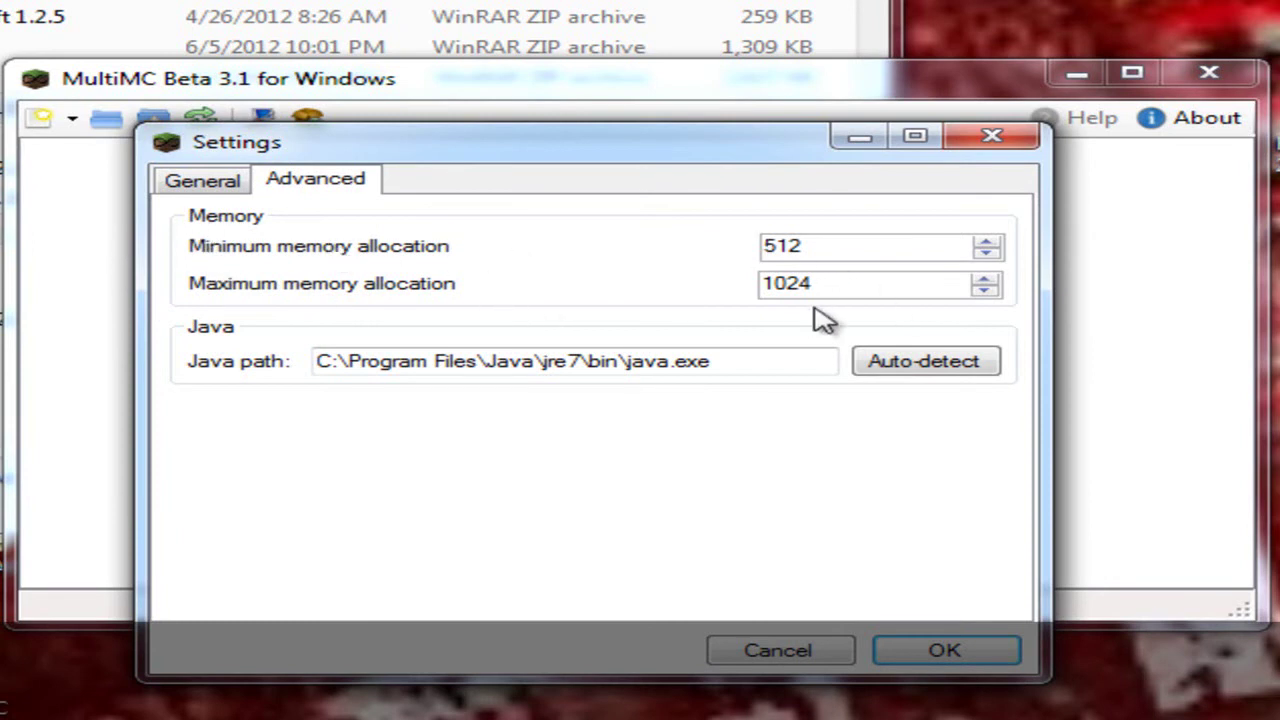
click(986, 291)
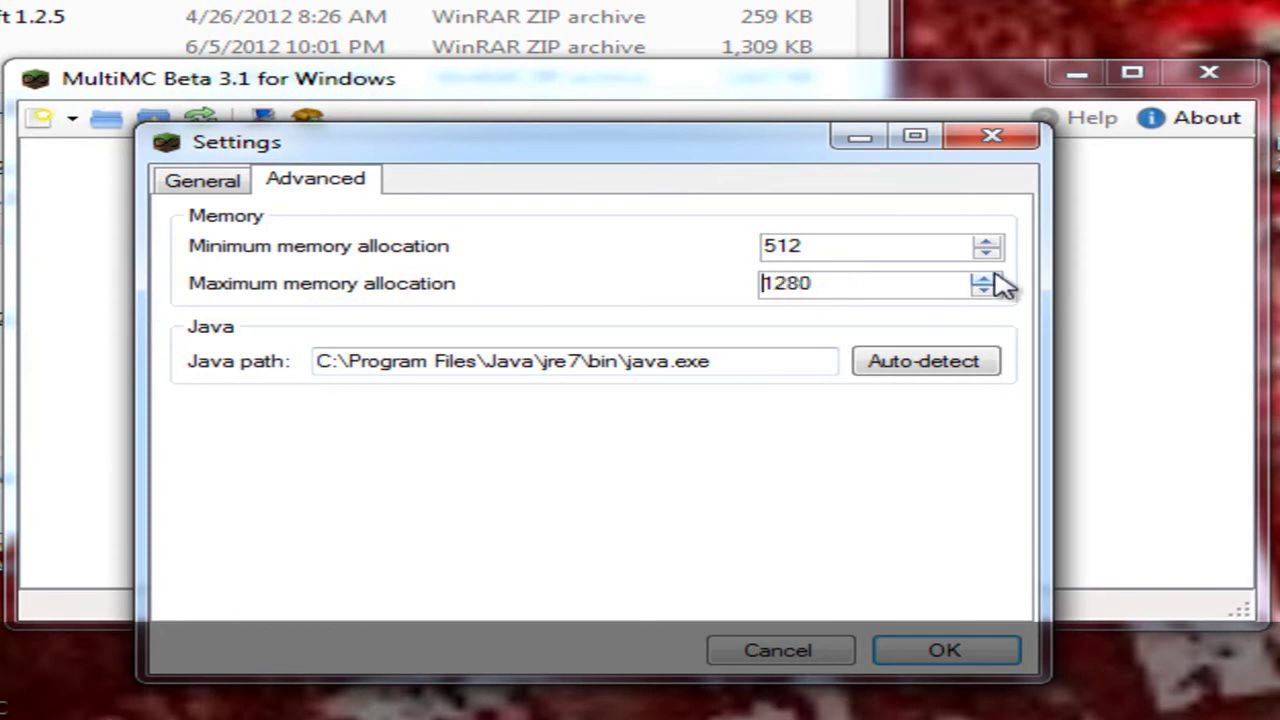
right_click(2, 690)
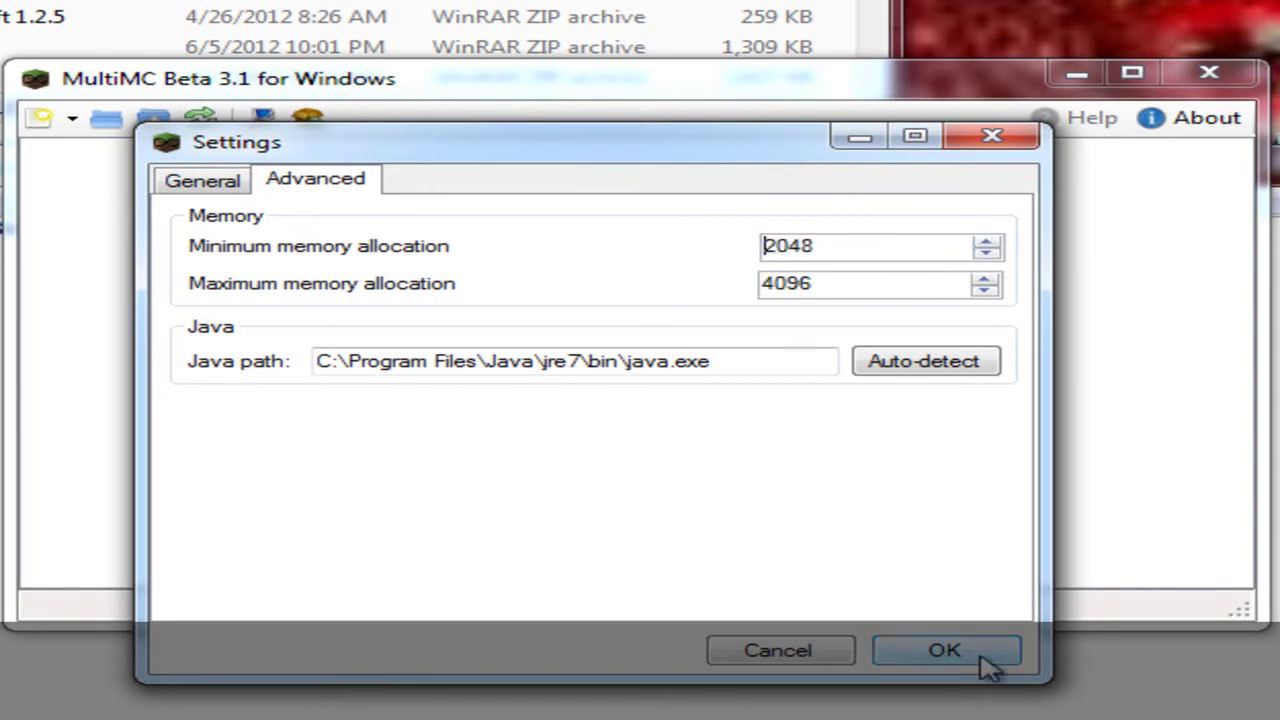
click(925, 656)
double_click(271, 150)
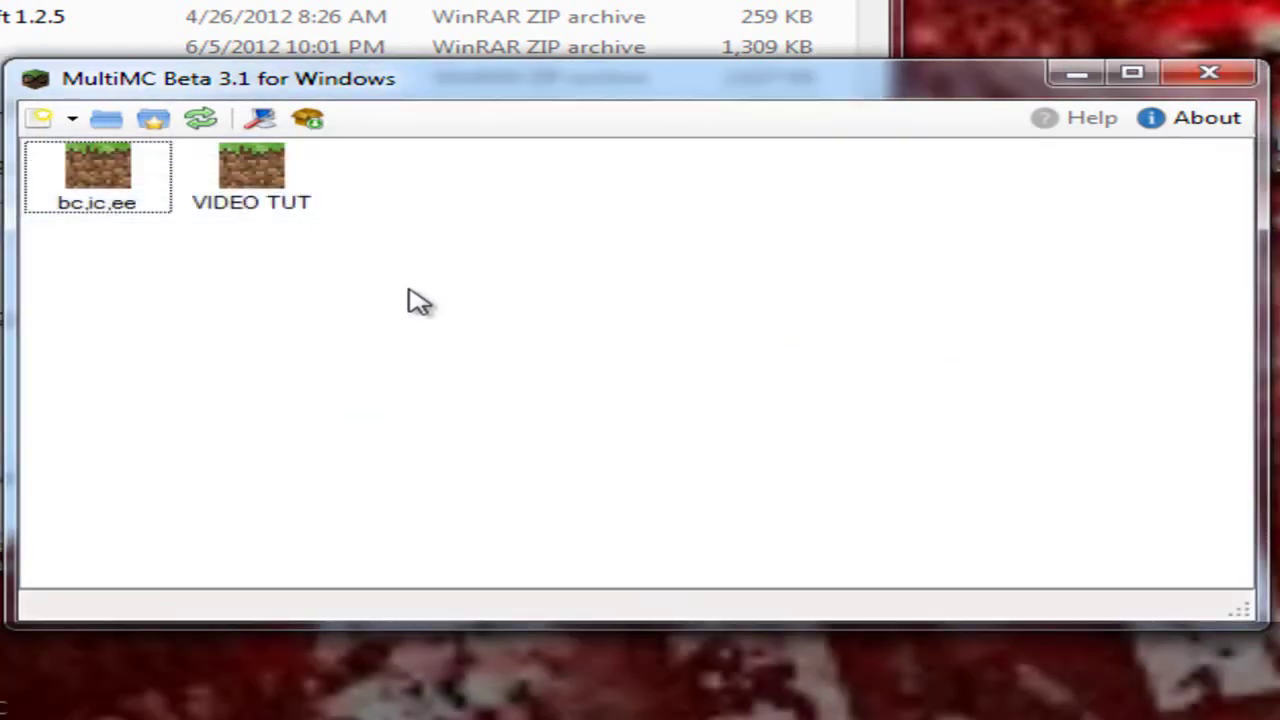
right_click(125, 173)
click(443, 240)
Step: Review the Java path in the advanced settings and the general options, and close the settings dialog
click(260, 118)
click(357, 143)
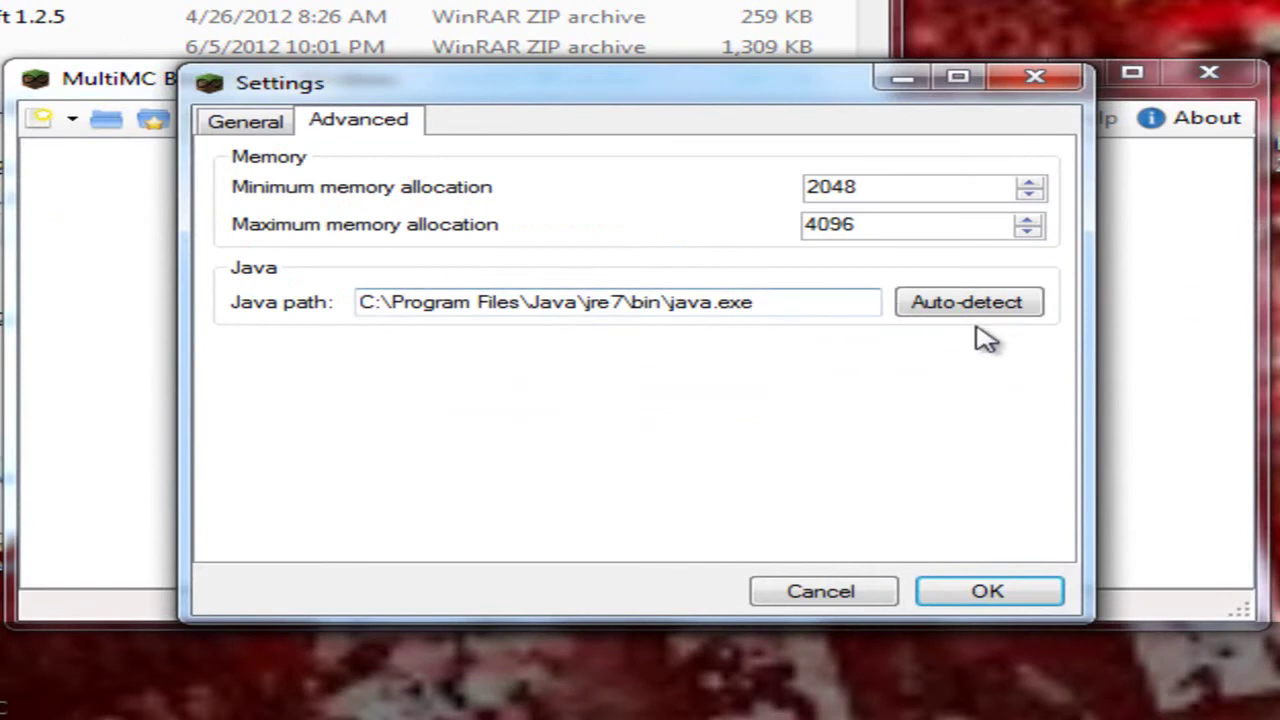
drag(817, 306, 306, 302)
click(283, 122)
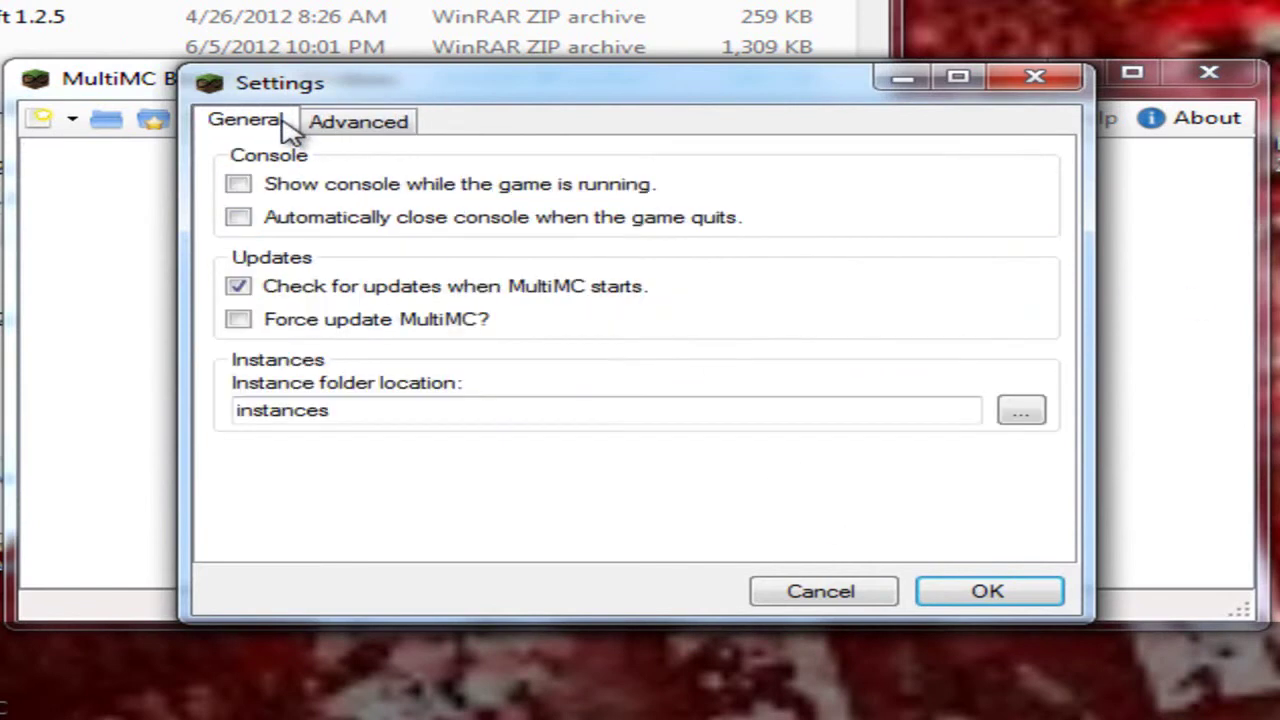
click(952, 592)
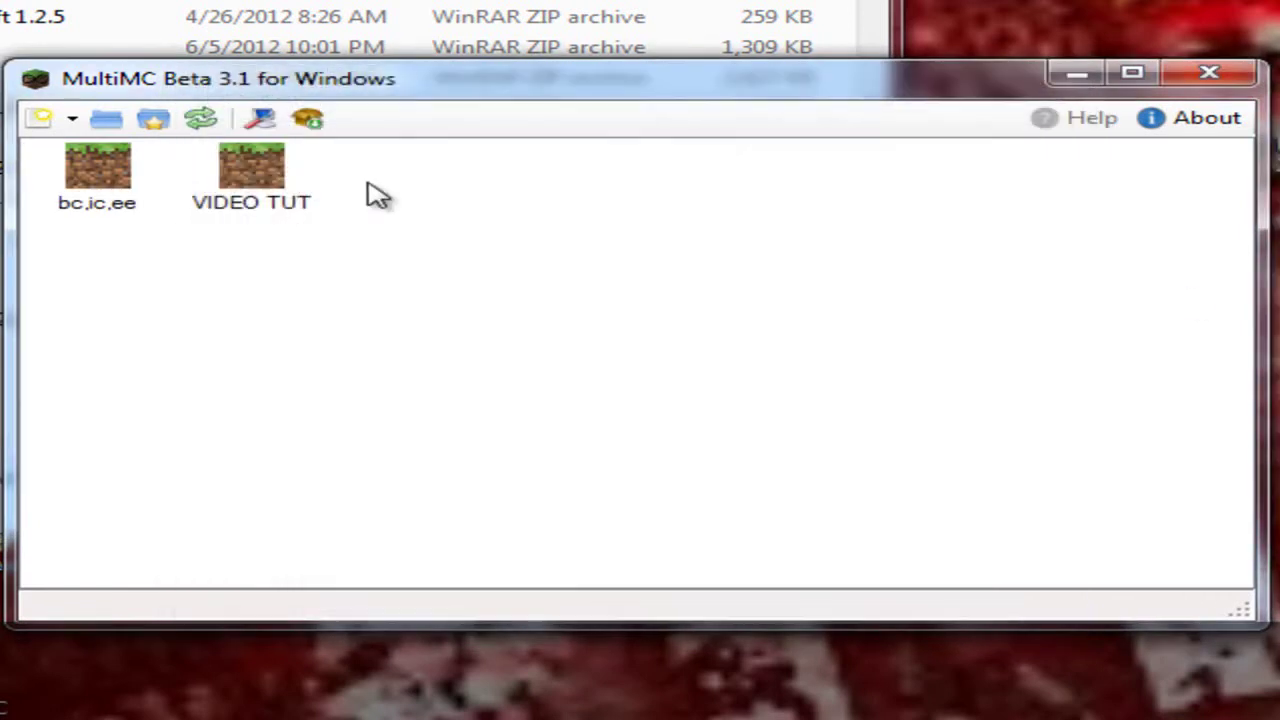
Step: Launch the VIDEO TUT instance with the remembered login credentials and open Minecraft's singleplayer world selection
right_click(231, 154)
click(317, 174)
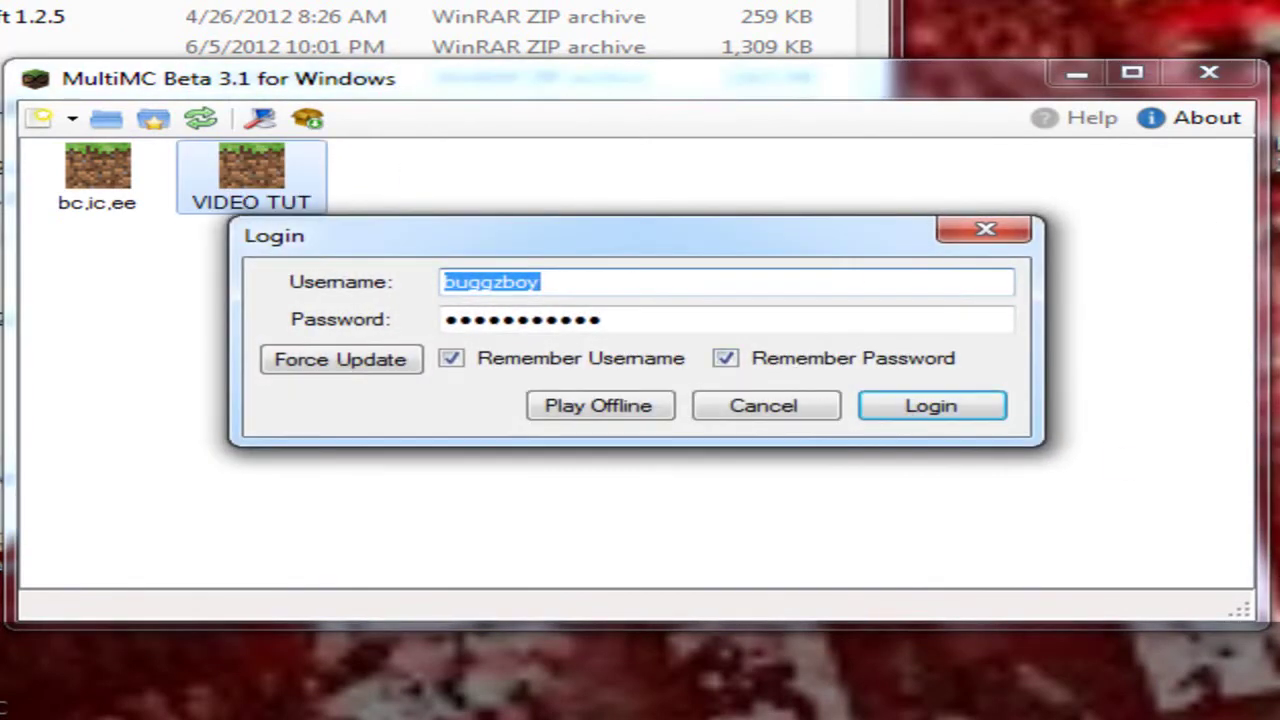
key(Return)
click(961, 419)
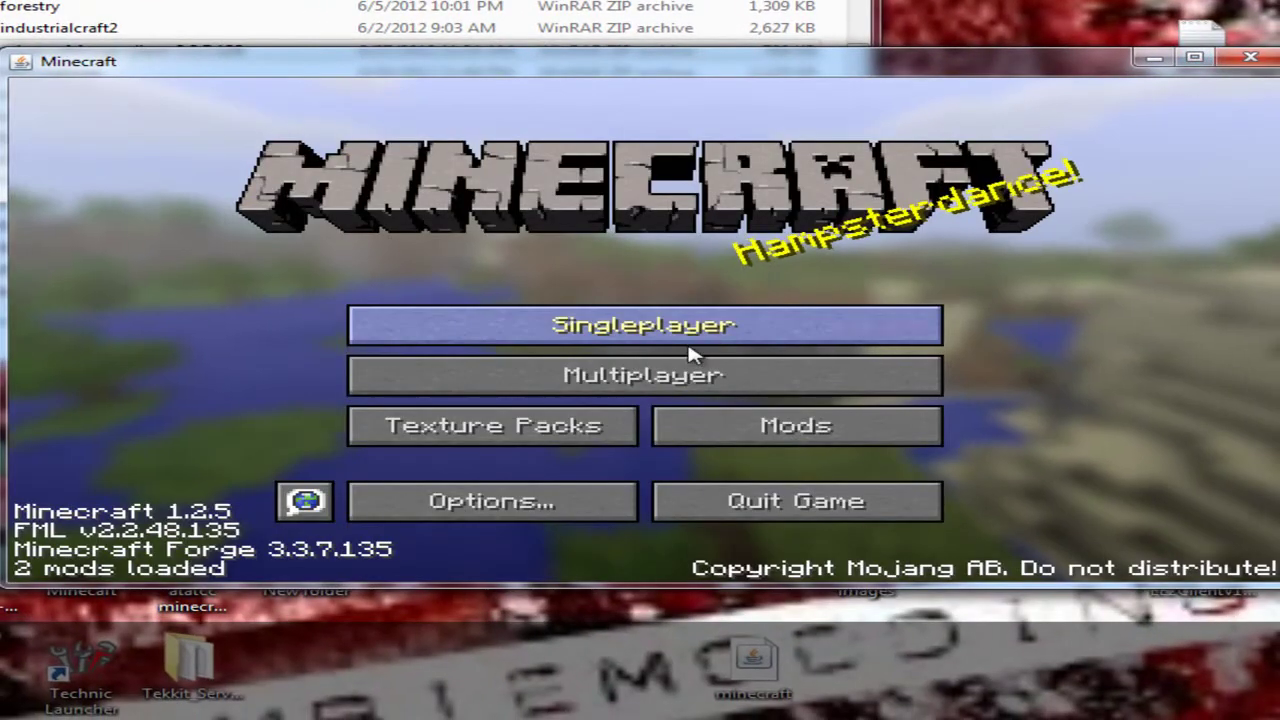
click(690, 330)
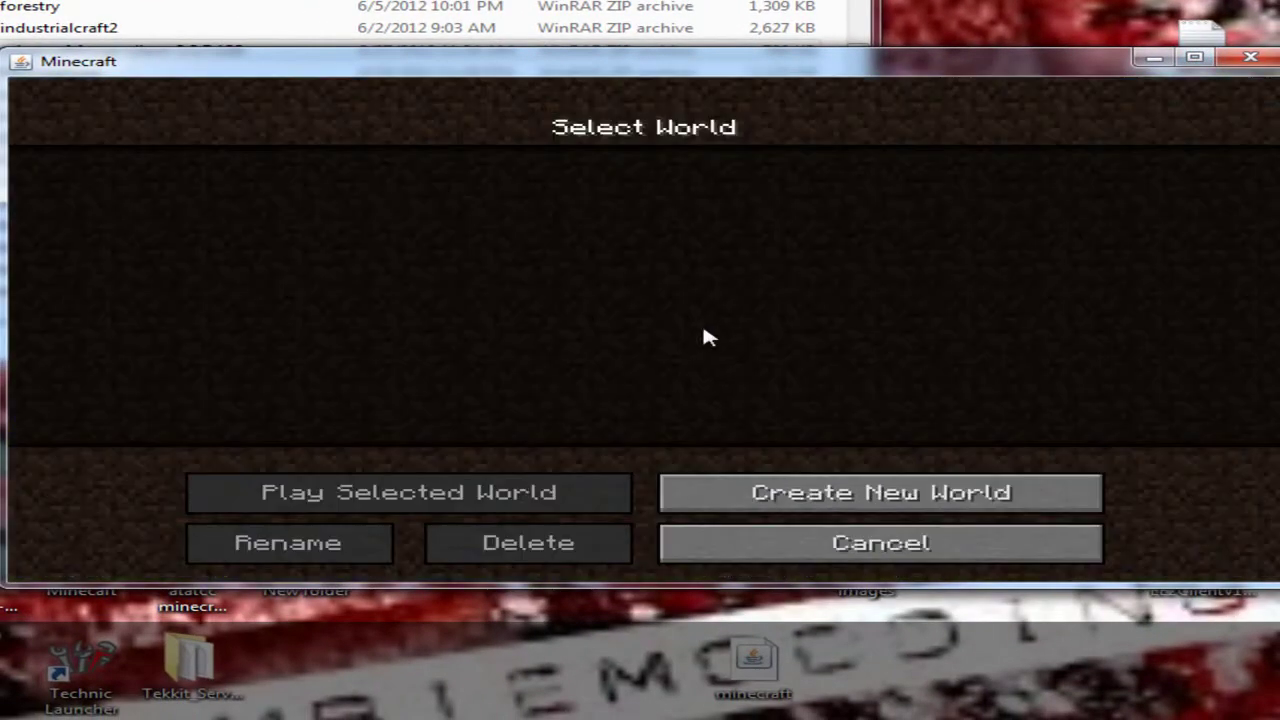
Step: Create a new singleplayer world named New World with the game mode set to Creative
click(880, 492)
click(714, 316)
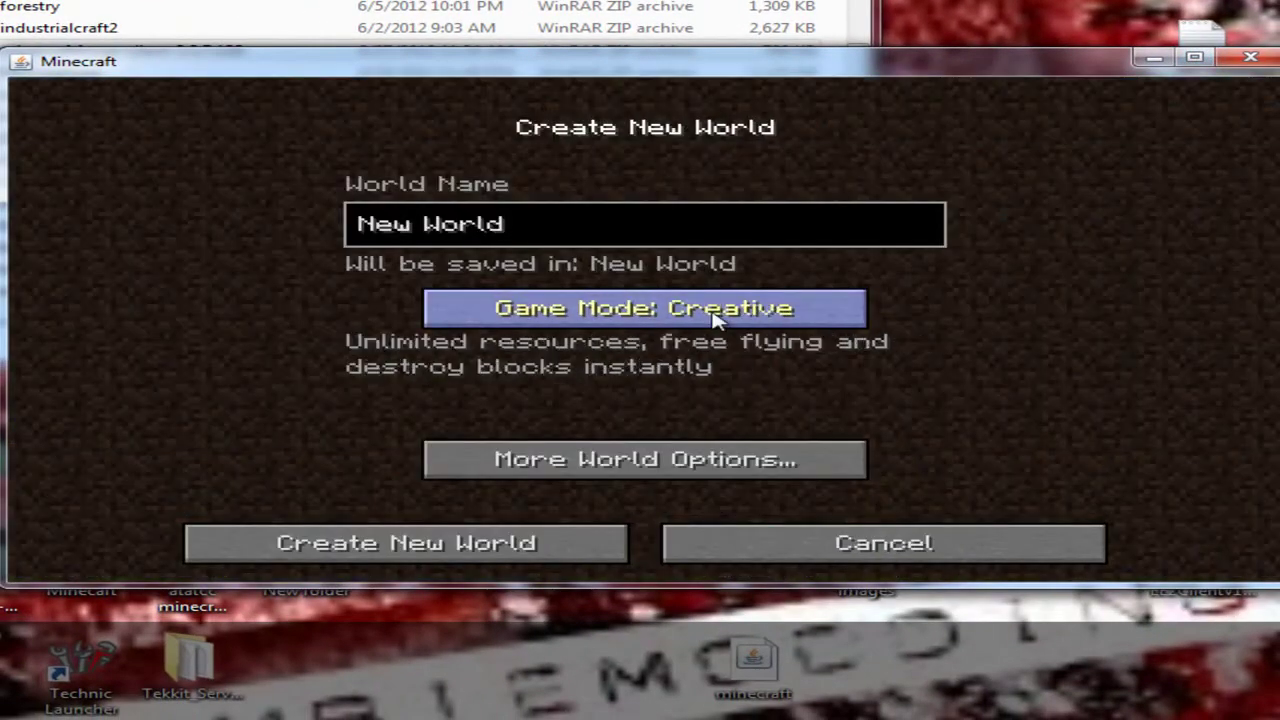
click(613, 545)
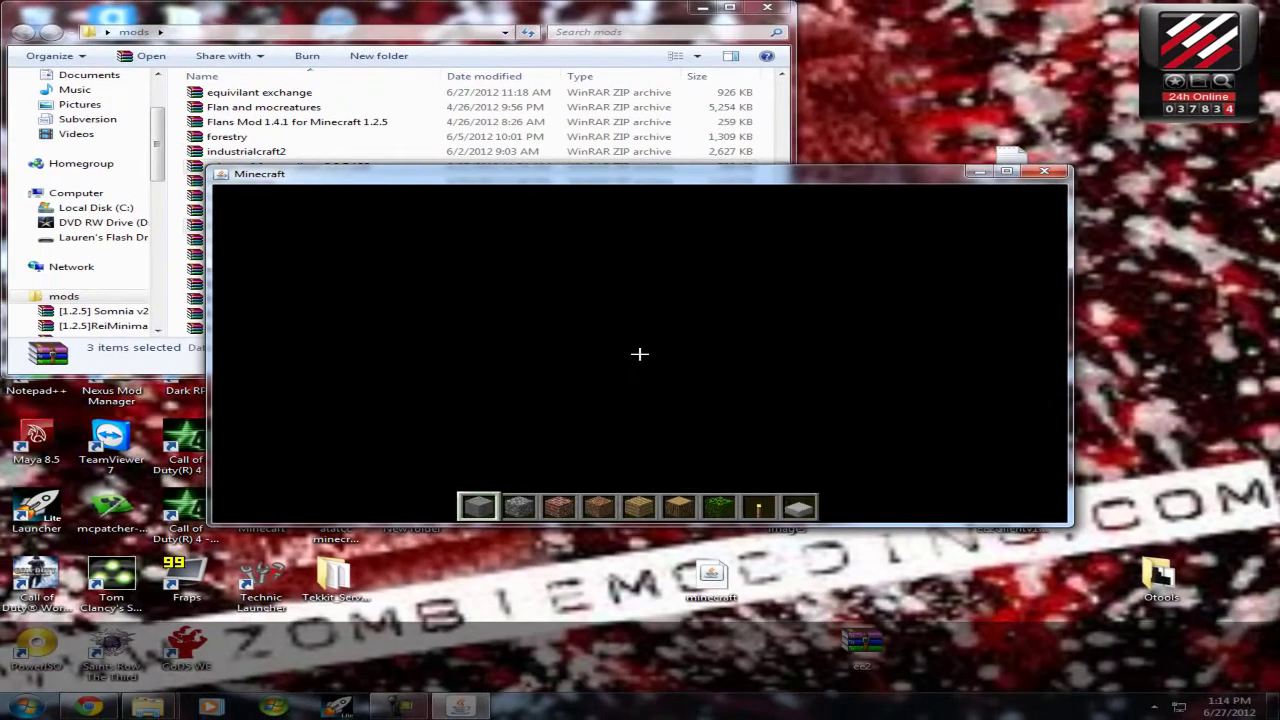
Step: Maximize the Minecraft window and browse the creative item selection
key(Escape)
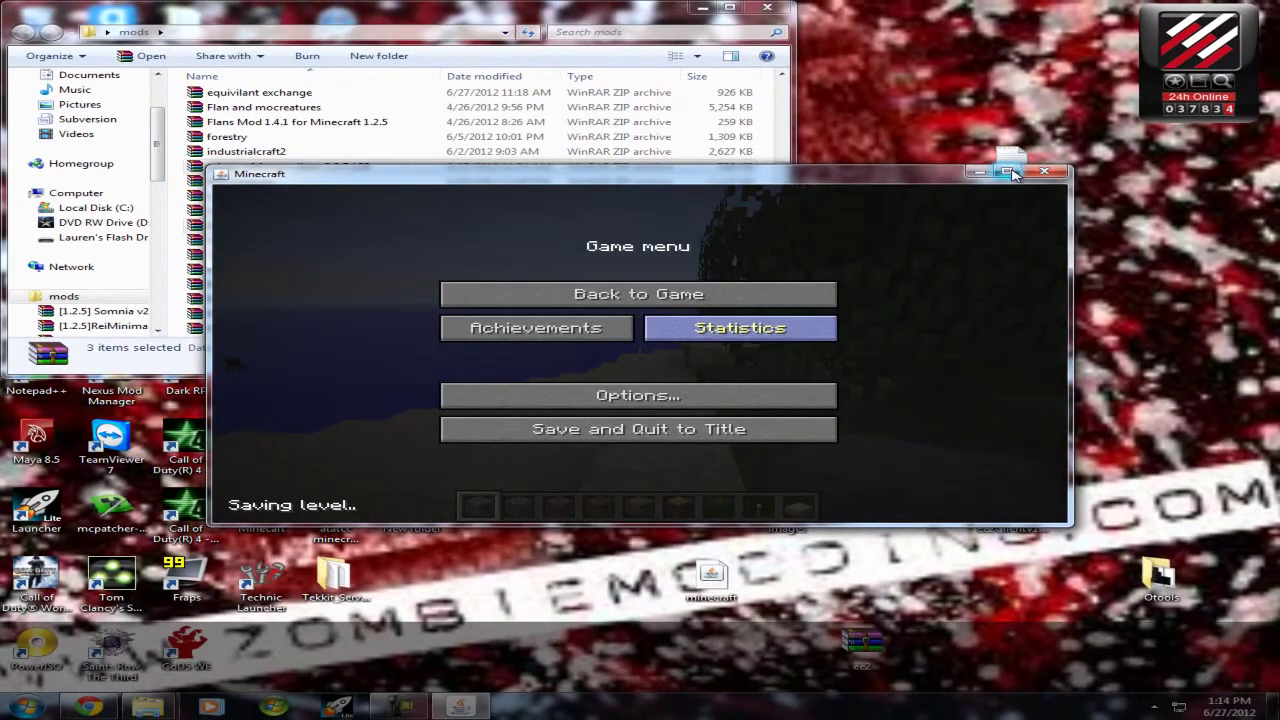
click(1006, 171)
key(Escape)
key(e)
scroll(893, 263, down, 3)
scroll(893, 263, down, 10)
key(e)
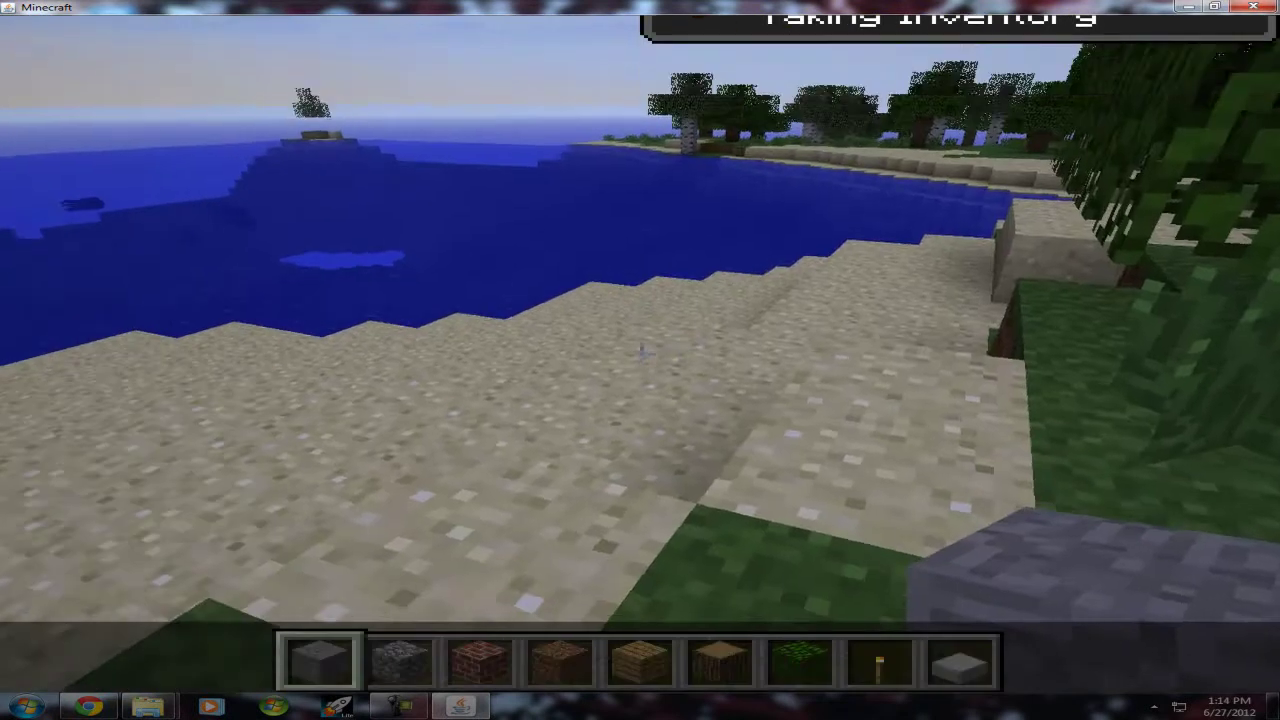
Step: Save and quit to the title screen, and reload the New World save from the singleplayer list
key(Escape)
click(726, 494)
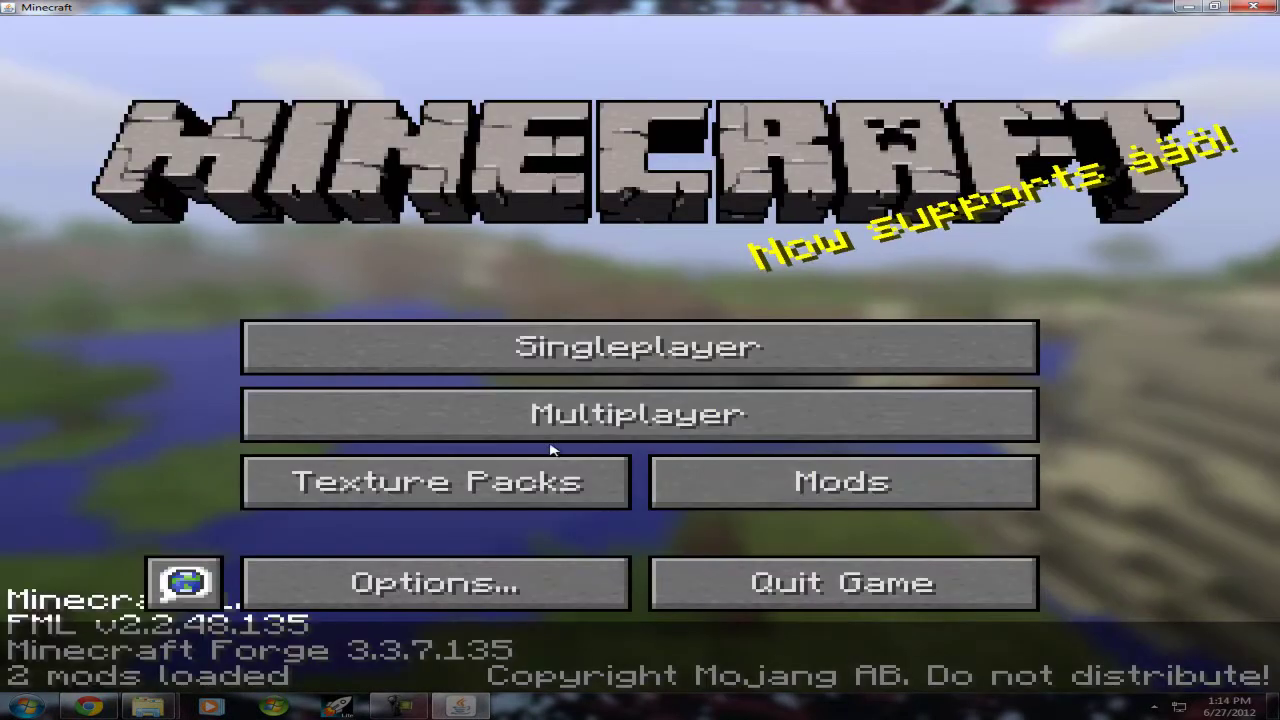
click(780, 484)
key(Escape)
click(467, 474)
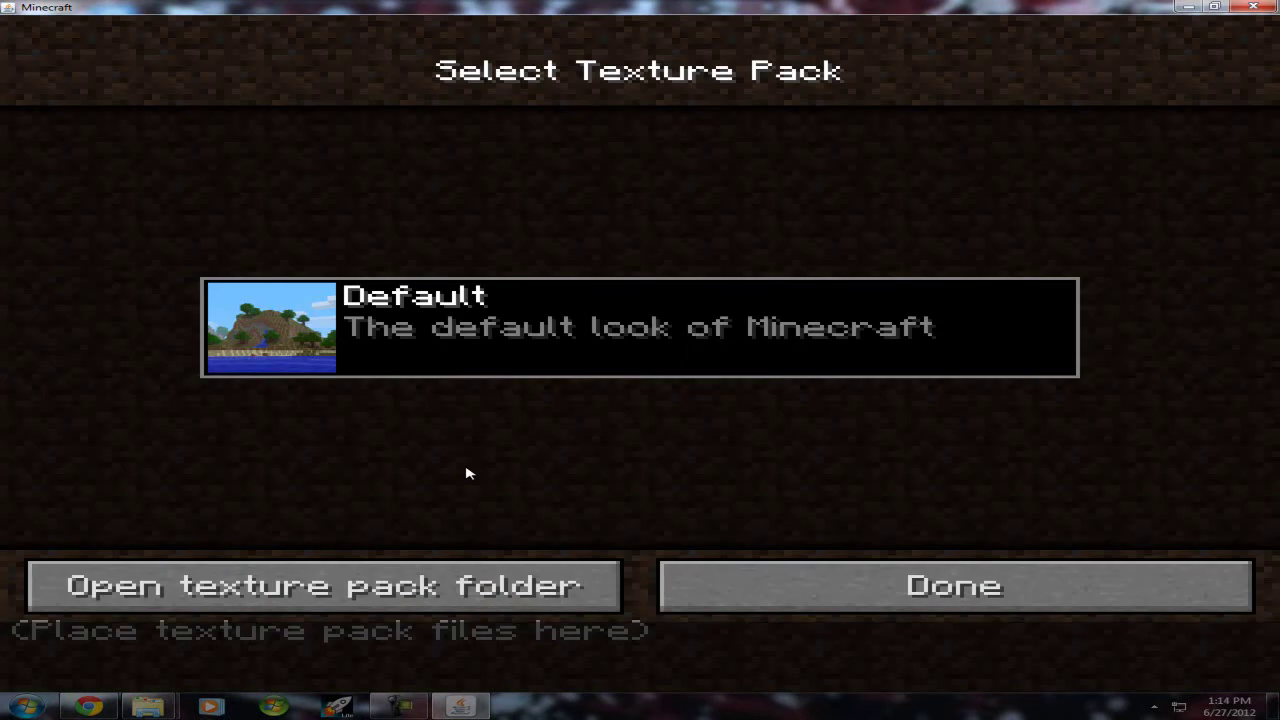
click(924, 600)
click(640, 352)
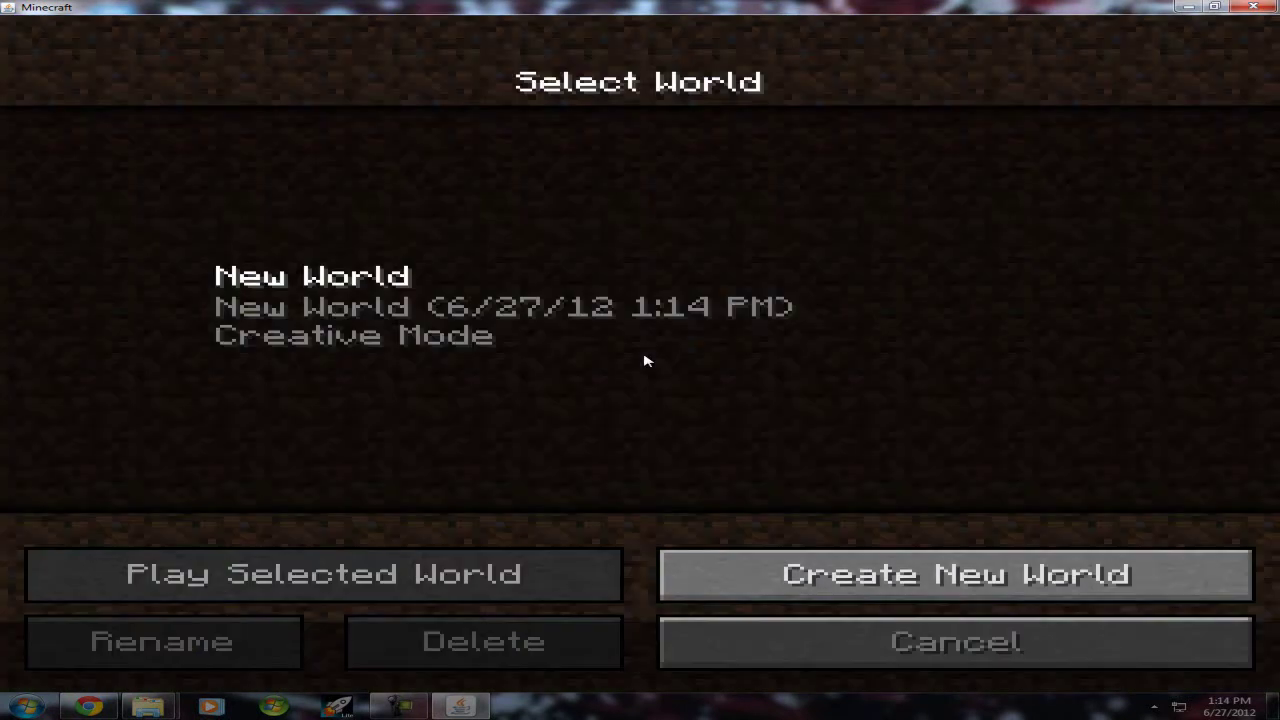
double_click(505, 352)
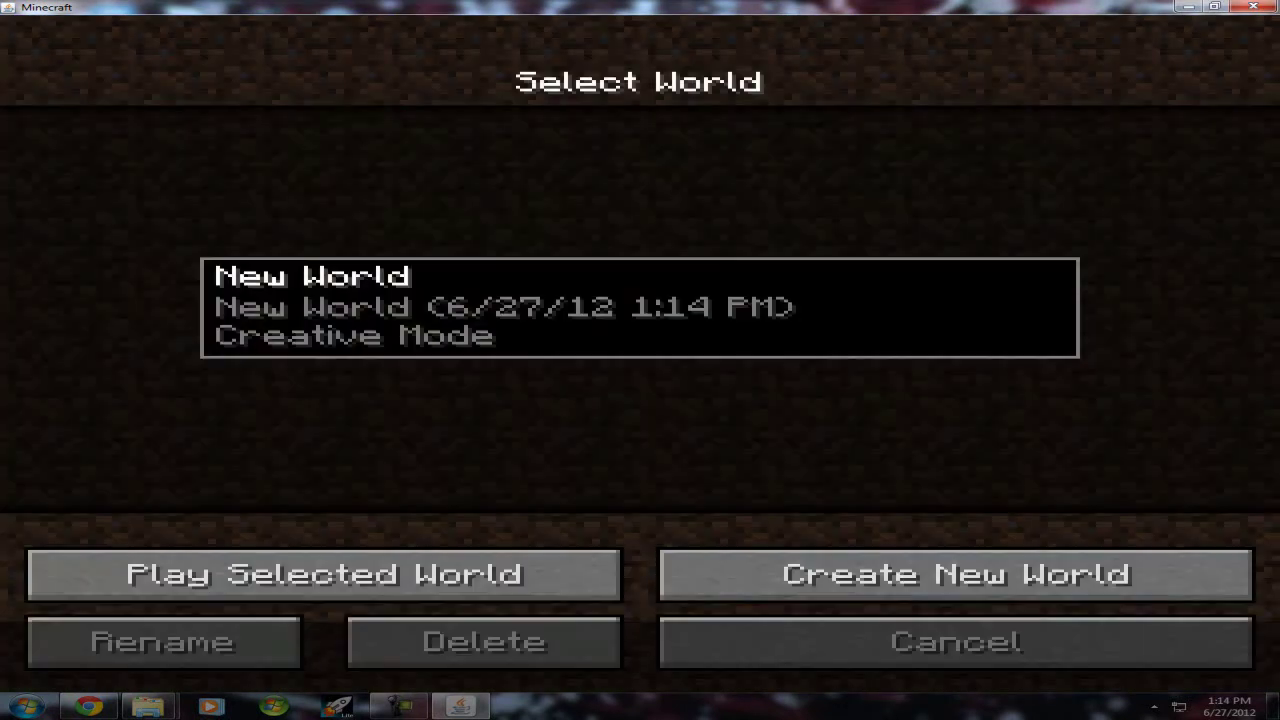
Step: Put the Philosopher Stone from the creative item selection into the first hotbar slot
key(e)
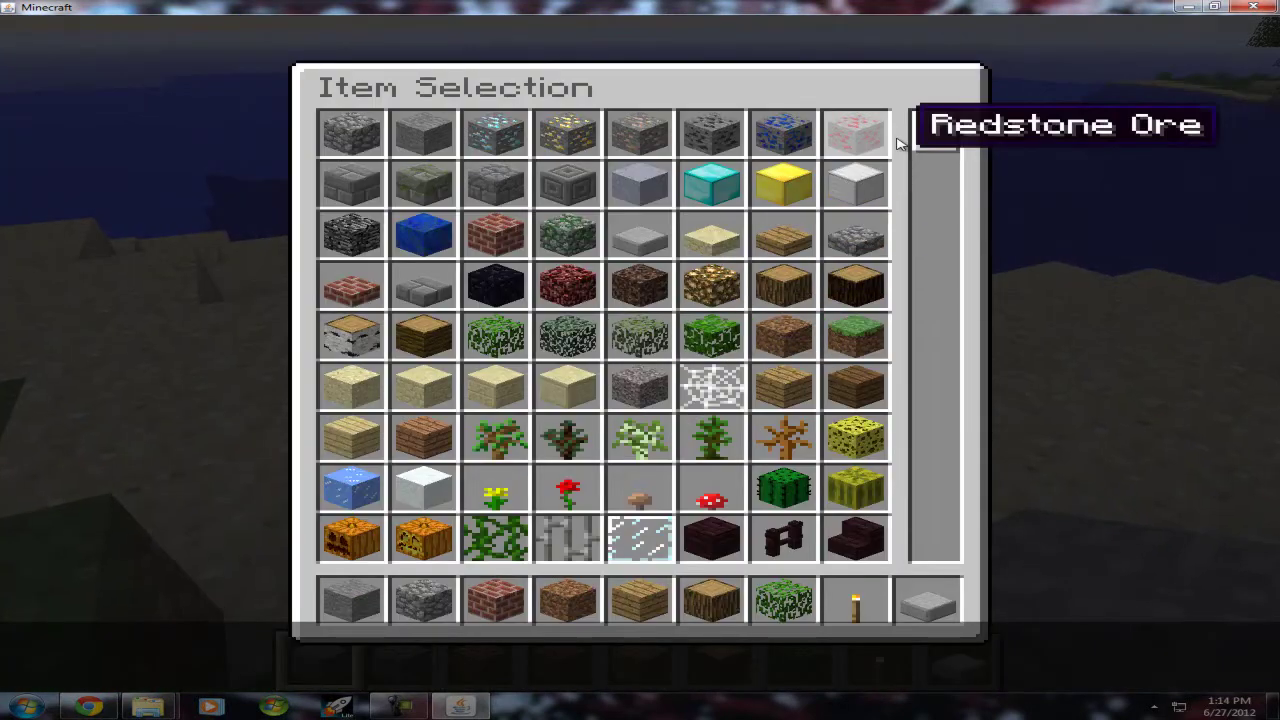
drag(952, 137, 960, 230)
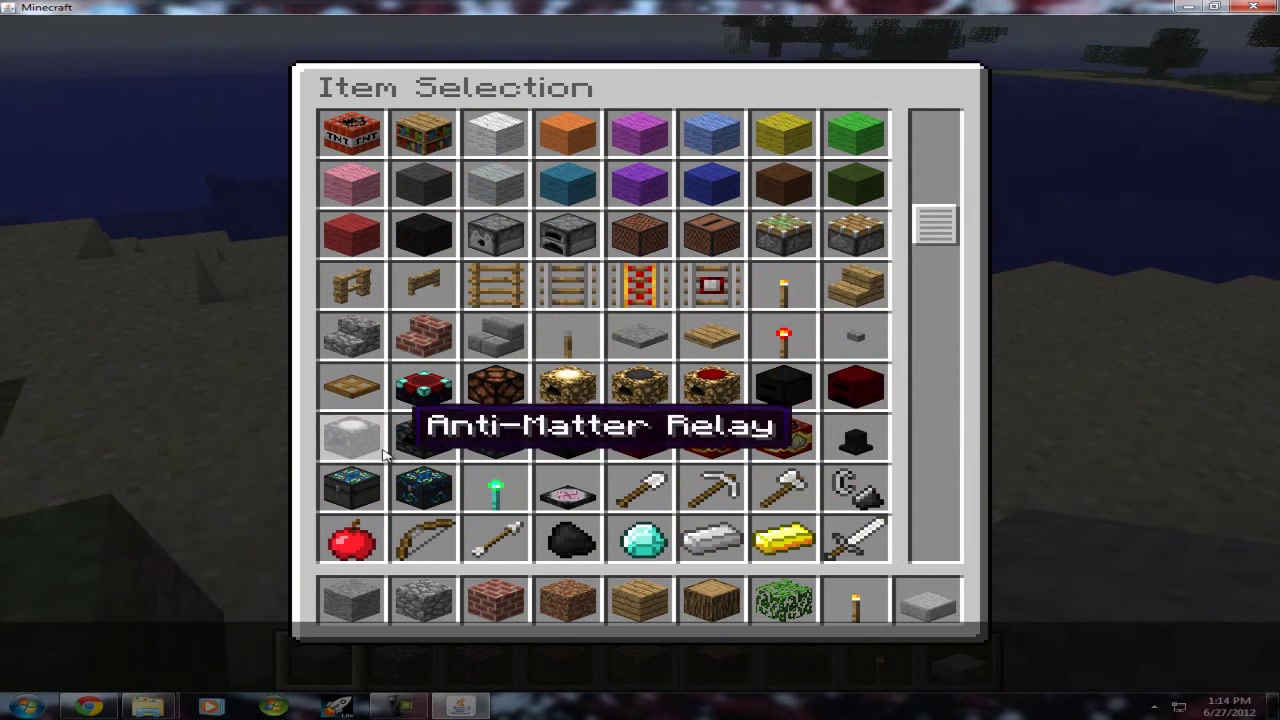
scroll(550, 395, down, 20)
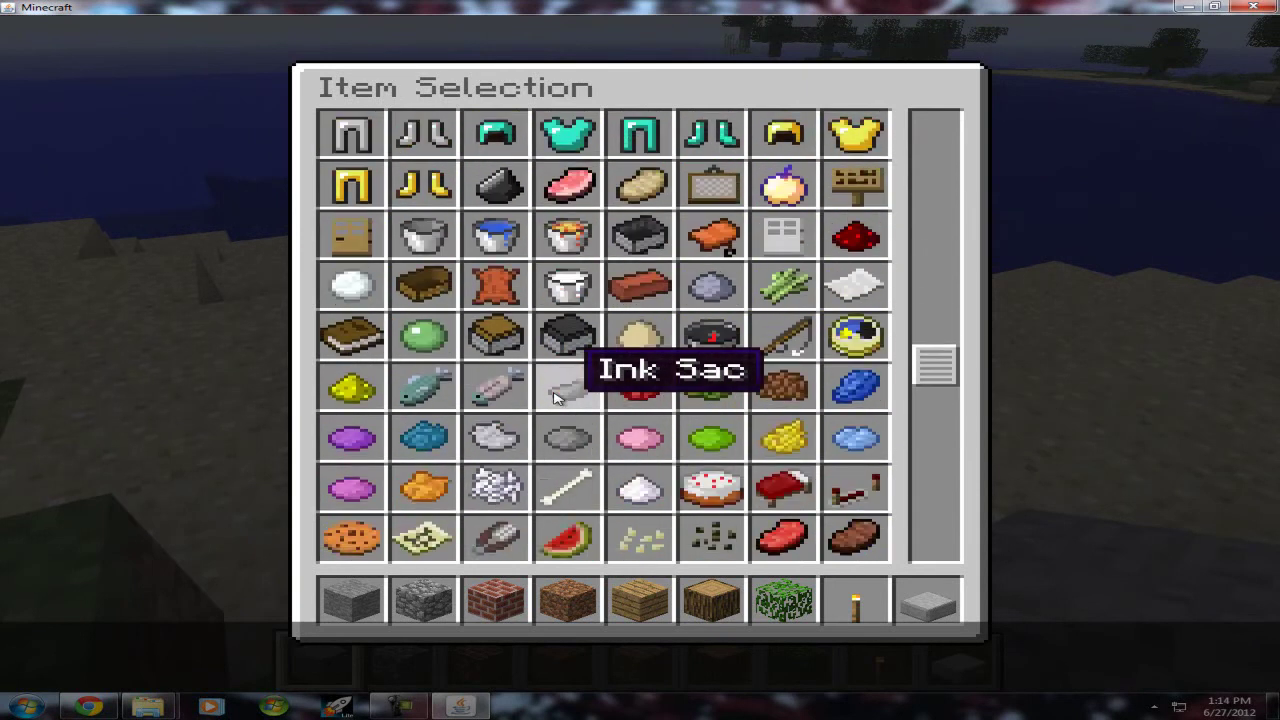
click(783, 387)
click(345, 600)
key(e)
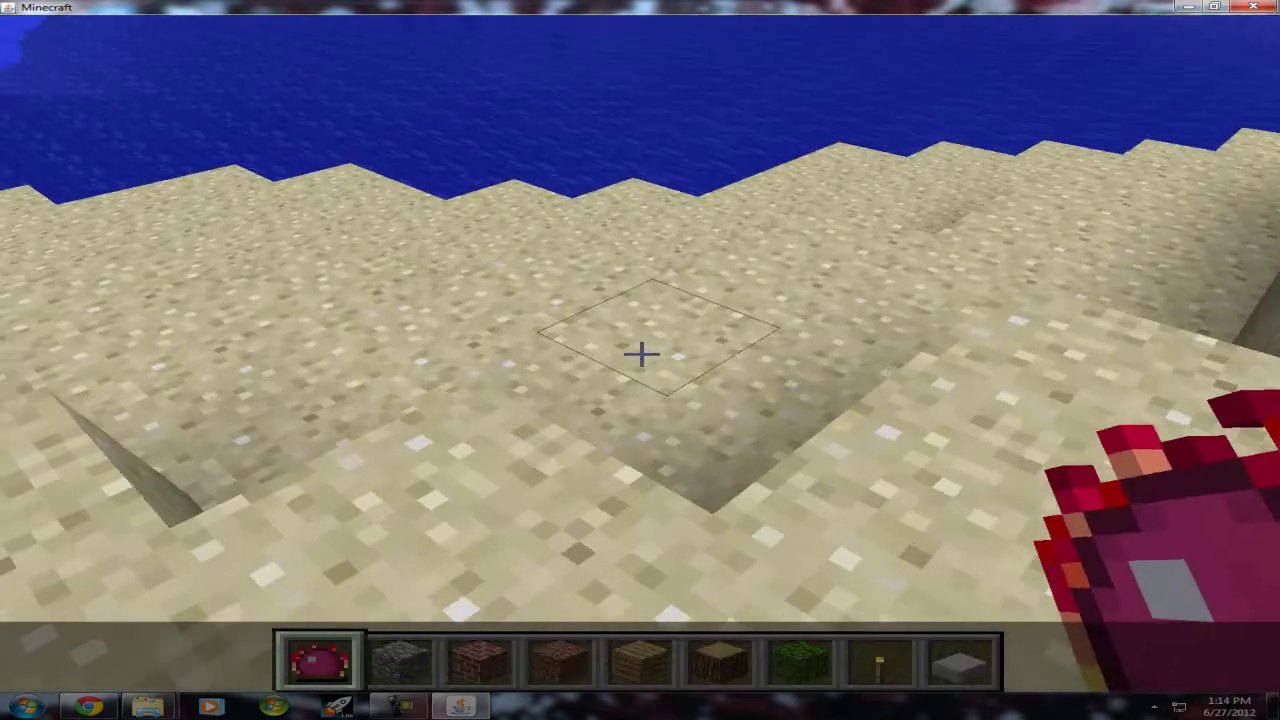
Step: Transmute sand blocks on the beach into grass with the Philosopher Stone, switching it to transmute in a line
right_click(640, 352)
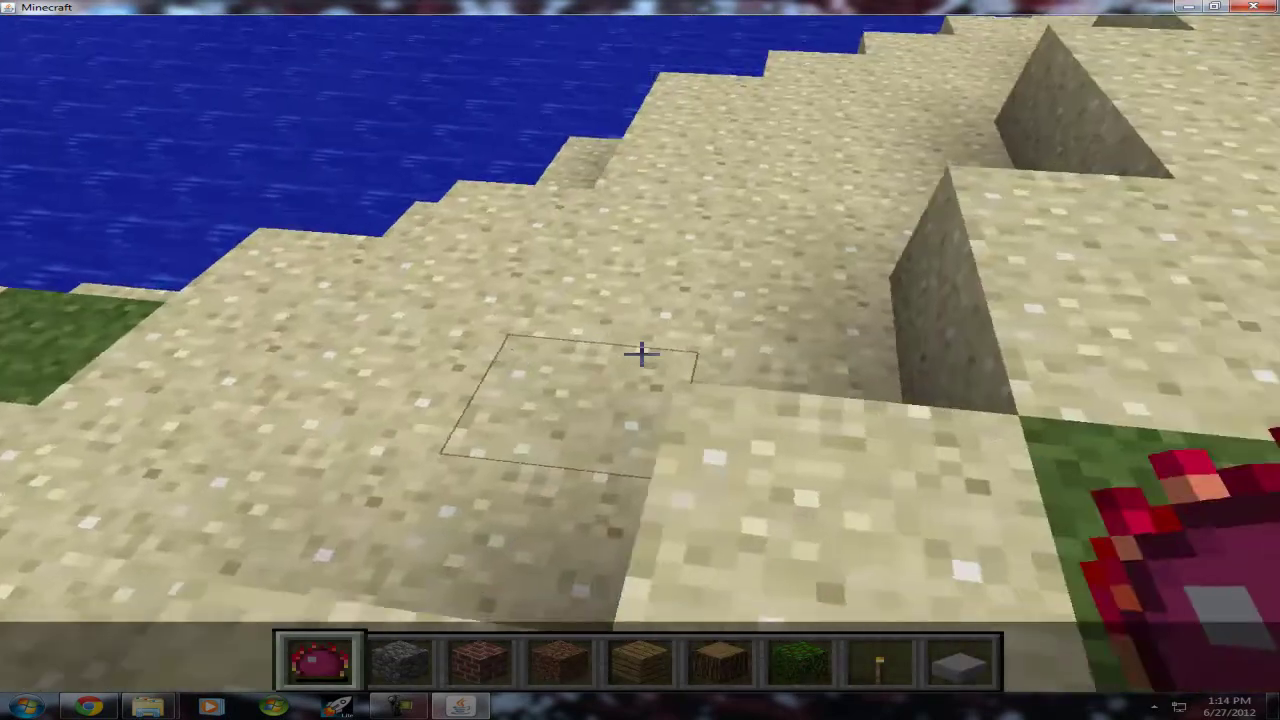
right_click(641, 354)
right_click(641, 354)
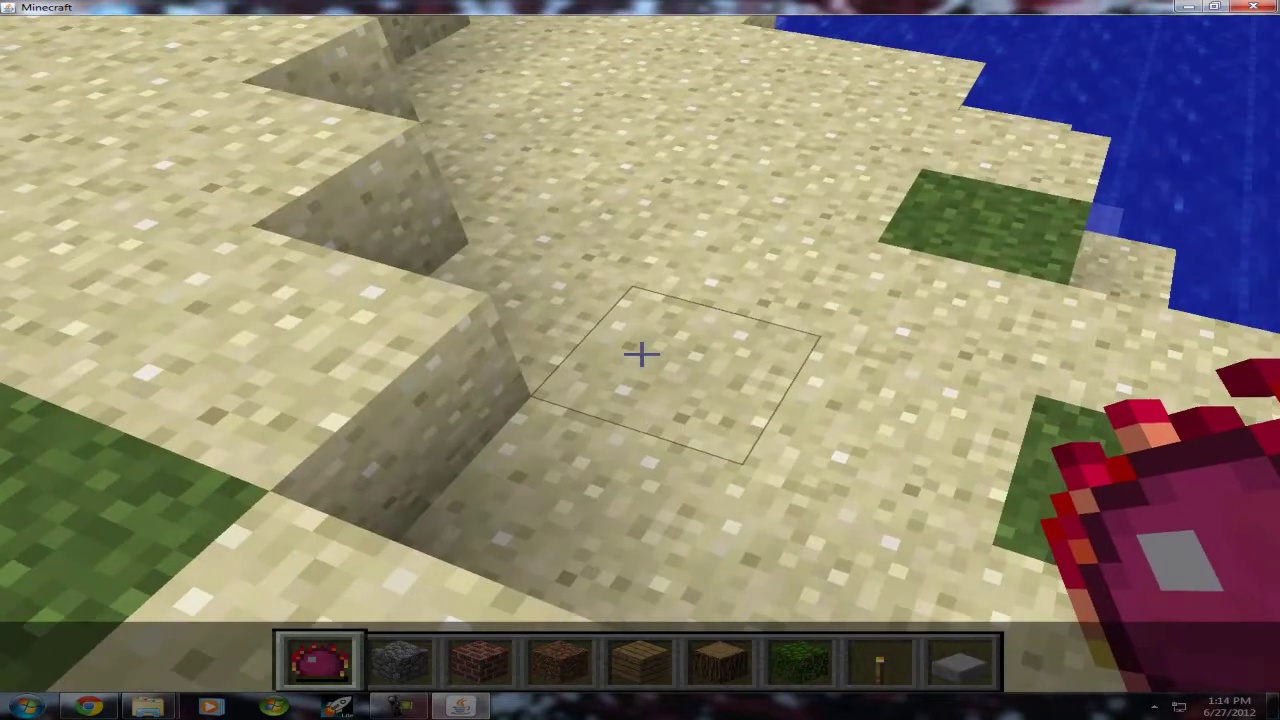
right_click(640, 352)
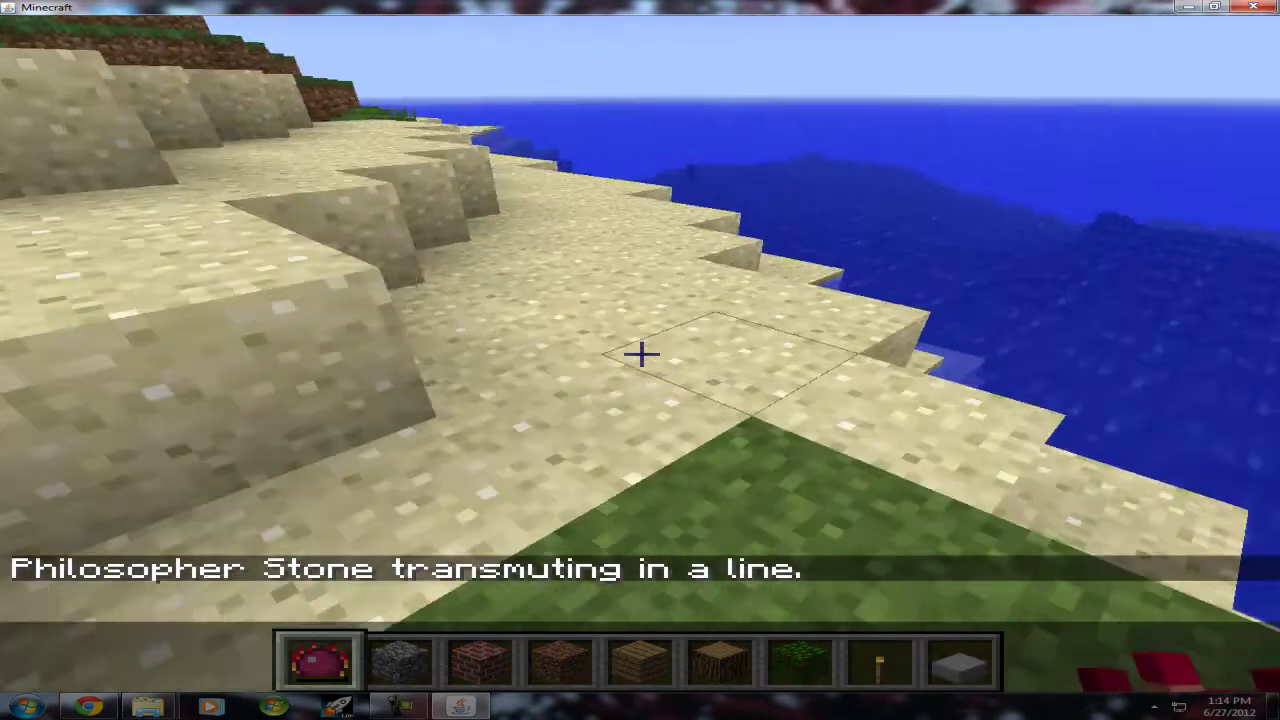
right_click(640, 352)
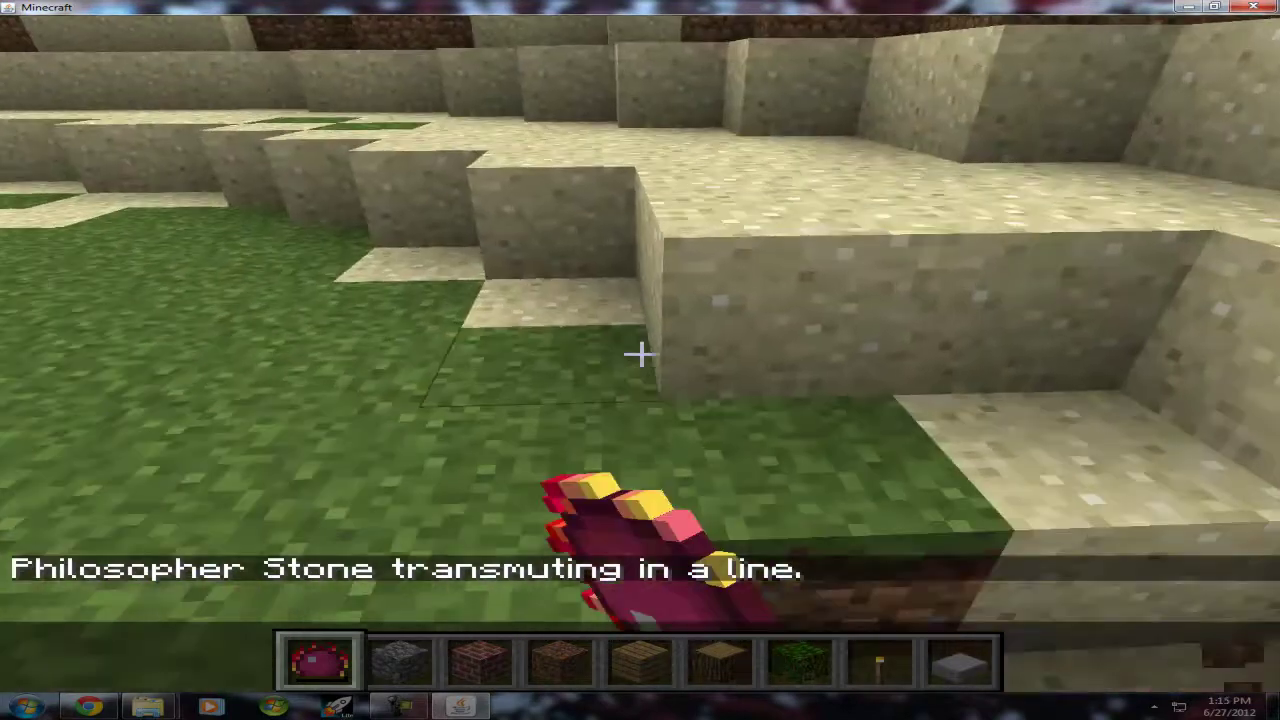
right_click(640, 352)
key(e)
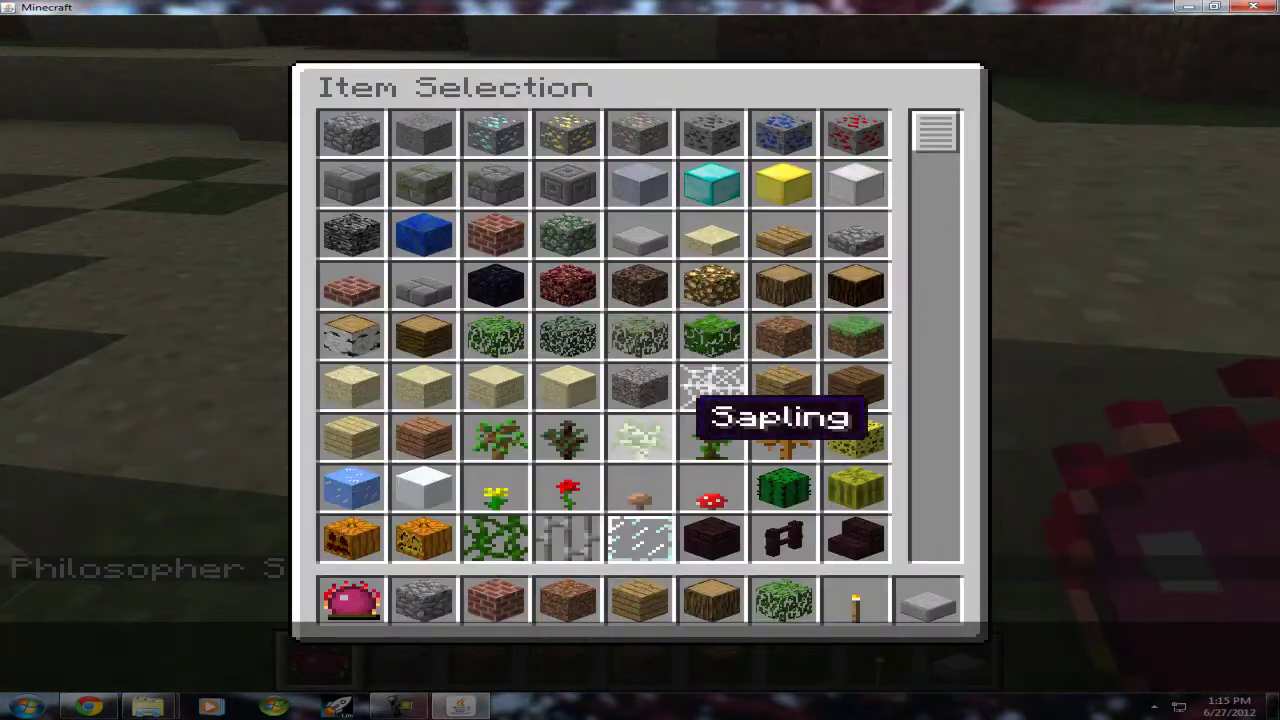
key(e)
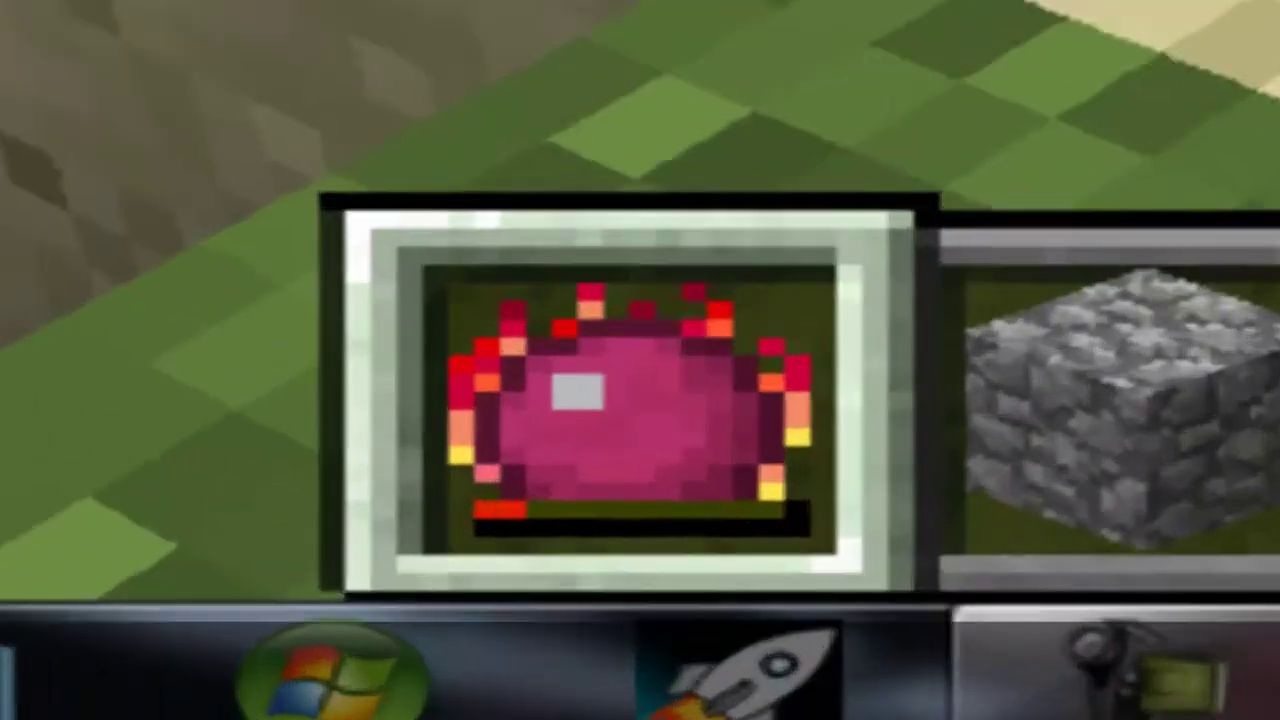